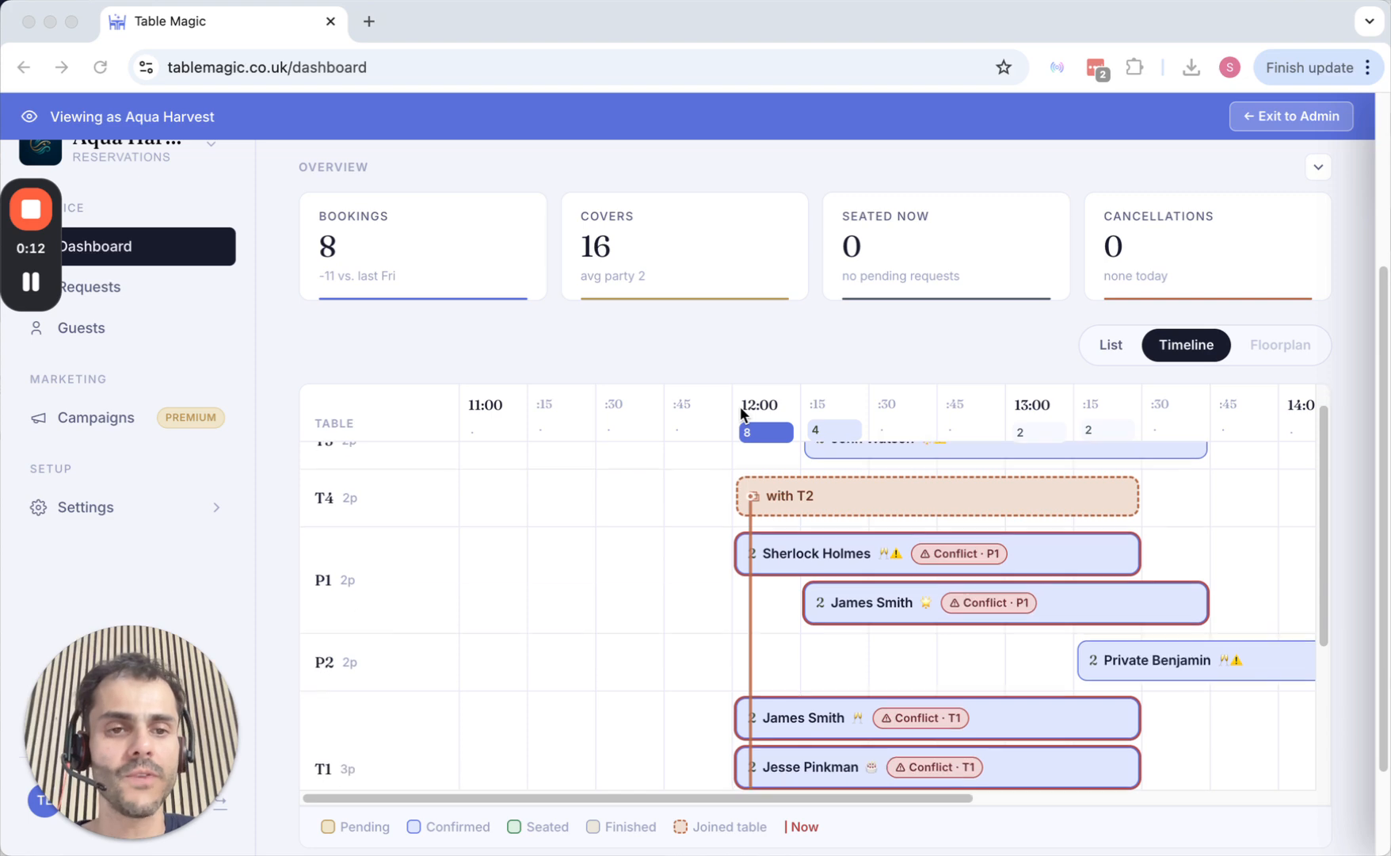
Compare the timeline and list views of today's bookings, then review the upcoming bookings in the list view
{"action": "left_click", "coordinate": [1114, 343]}
{"action": "left_click", "coordinate": [1113, 345]}
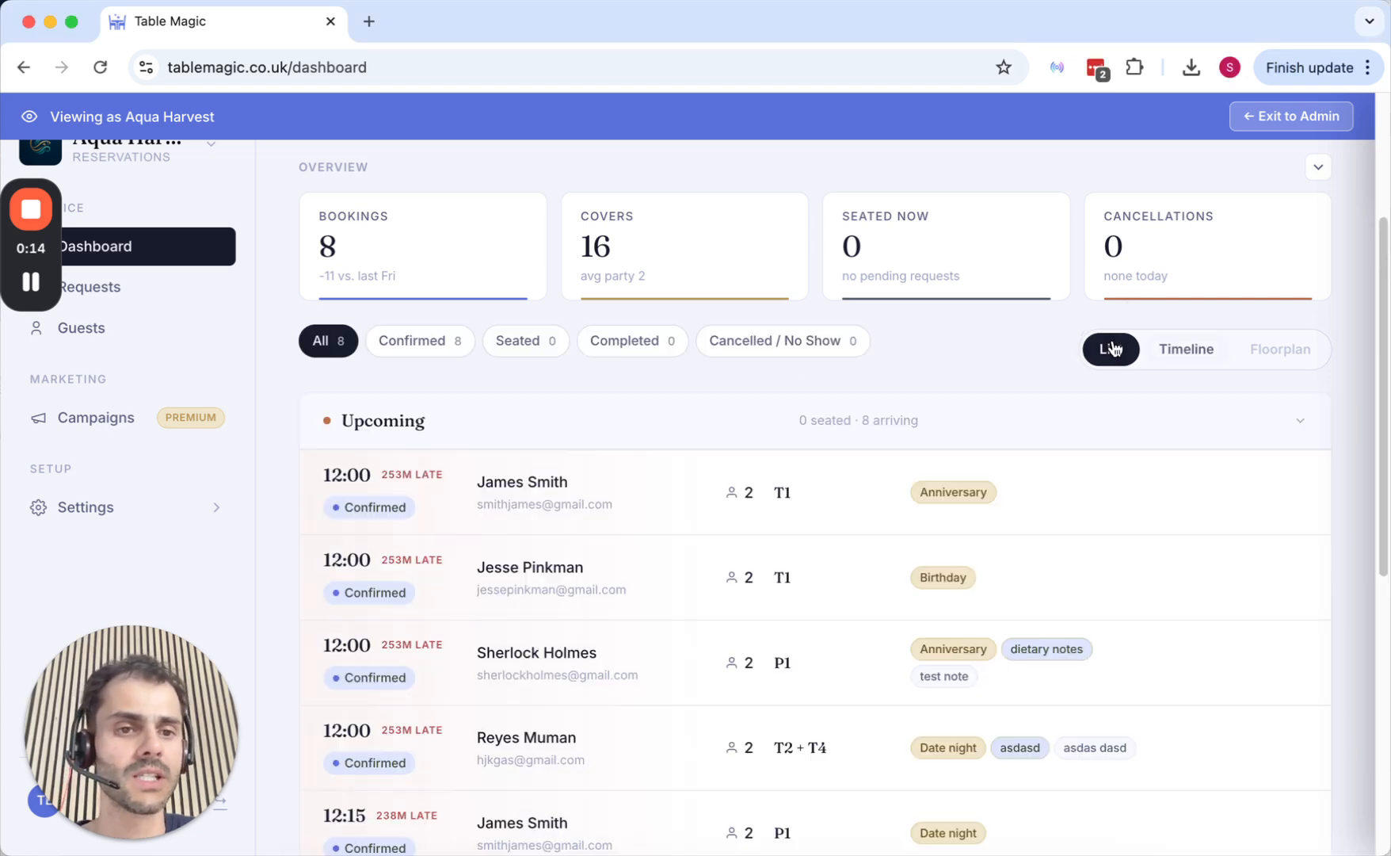
{"action": "left_click", "coordinate": [1180, 346]}
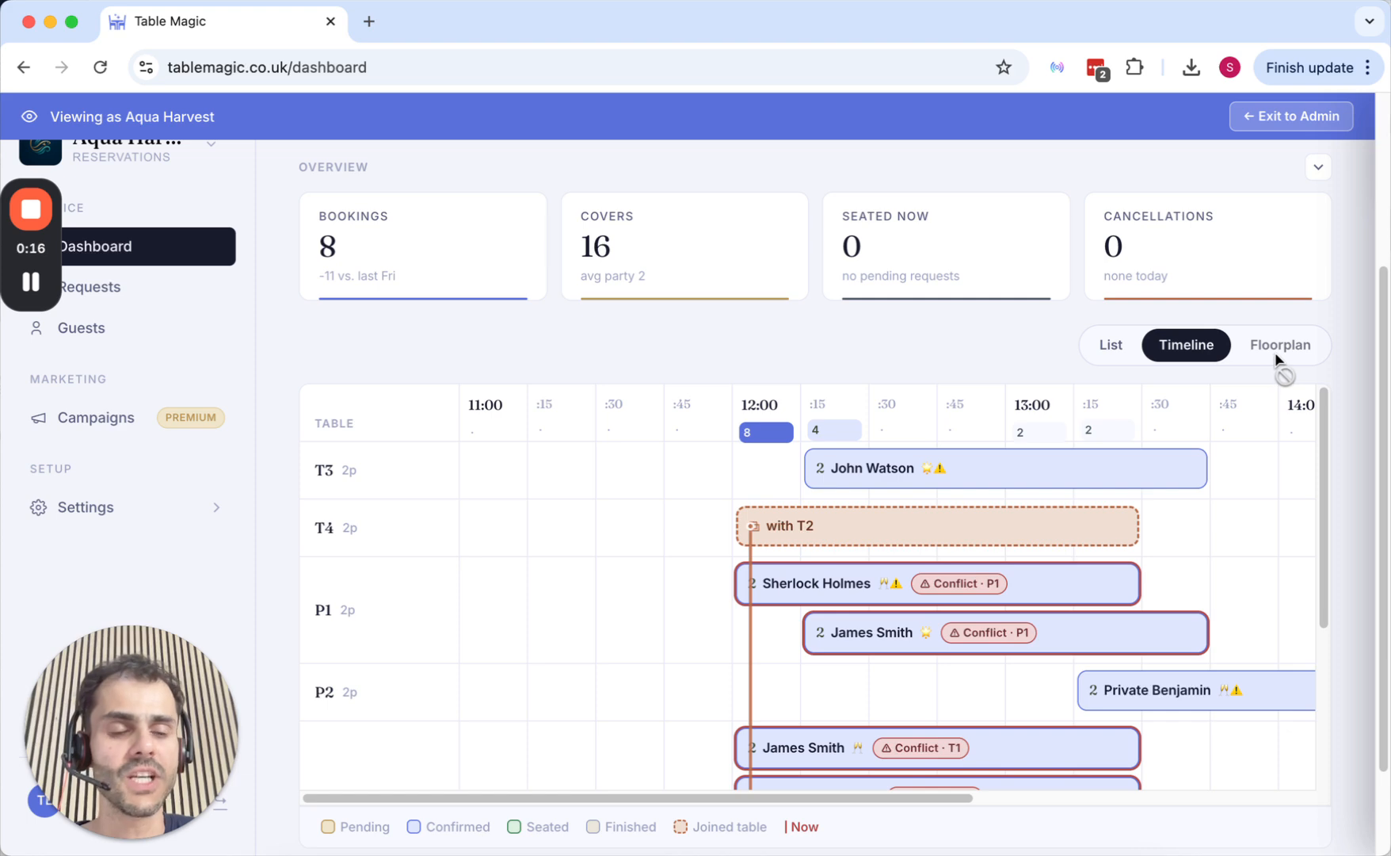
{"action": "left_click", "coordinate": [1124, 349]}
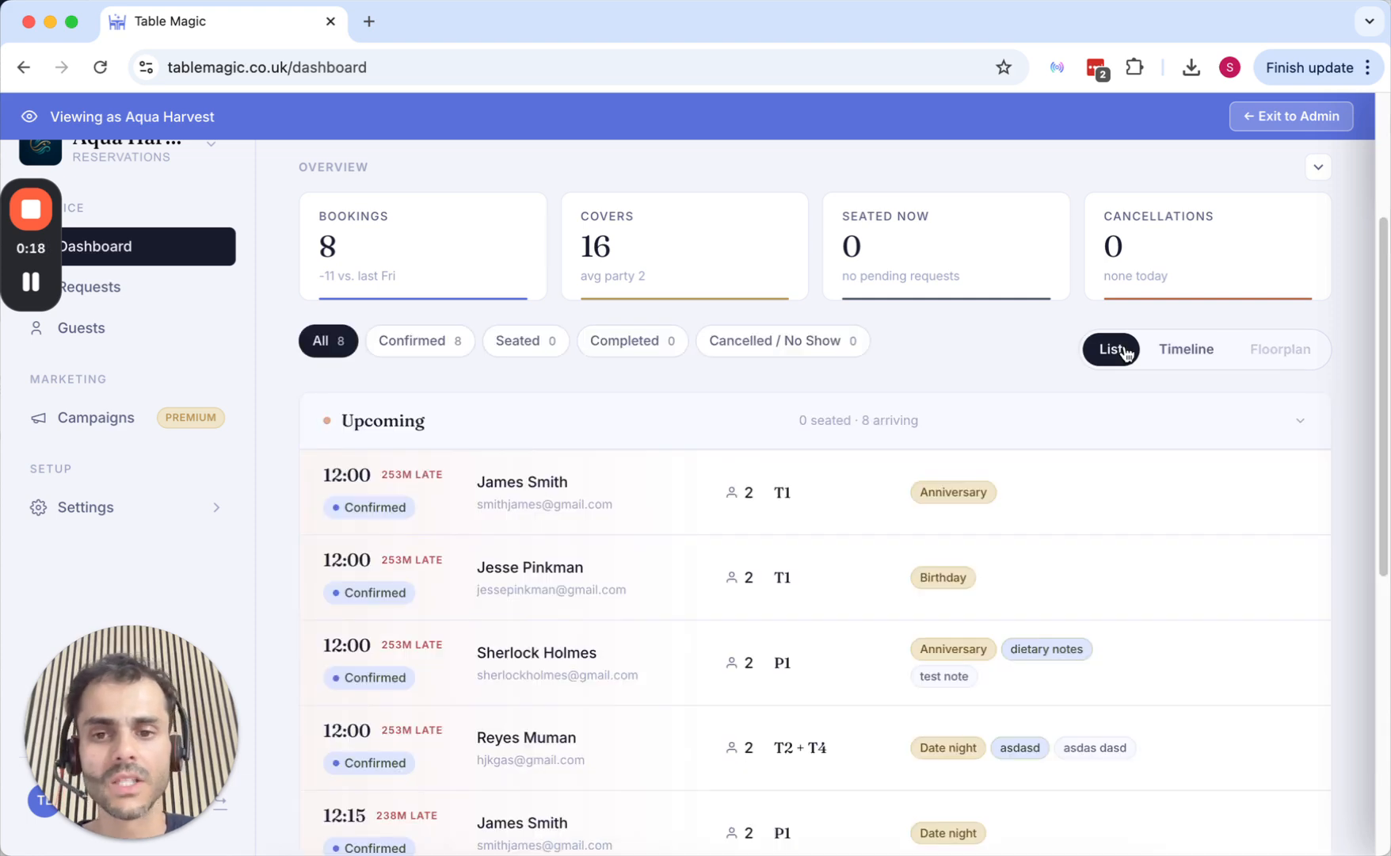
{"action": "scroll", "coordinate": [927, 484], "scroll_direction": "down", "scroll_amount": 3}
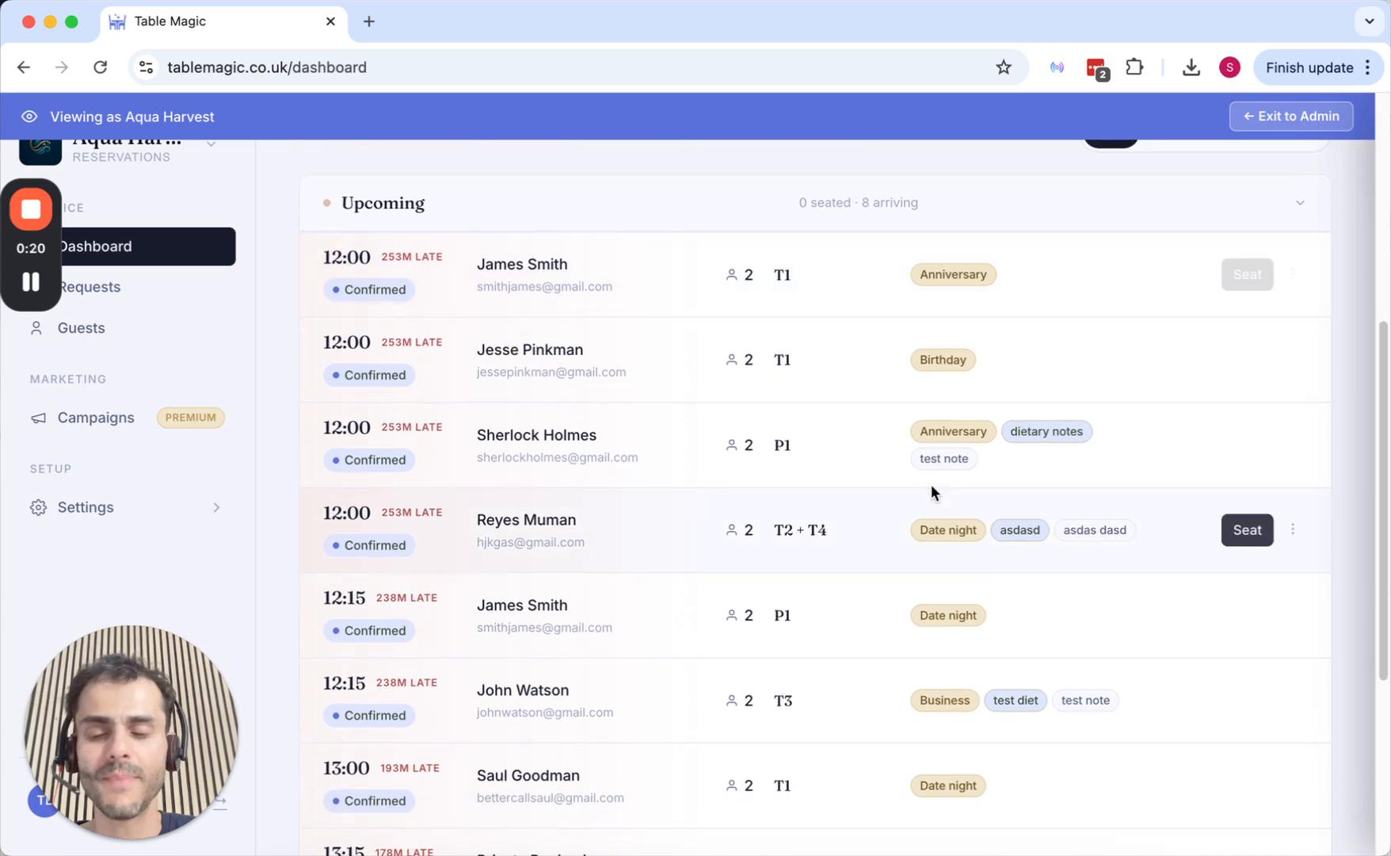
{"action": "scroll", "coordinate": [932, 490], "scroll_direction": "down", "scroll_amount": 3}
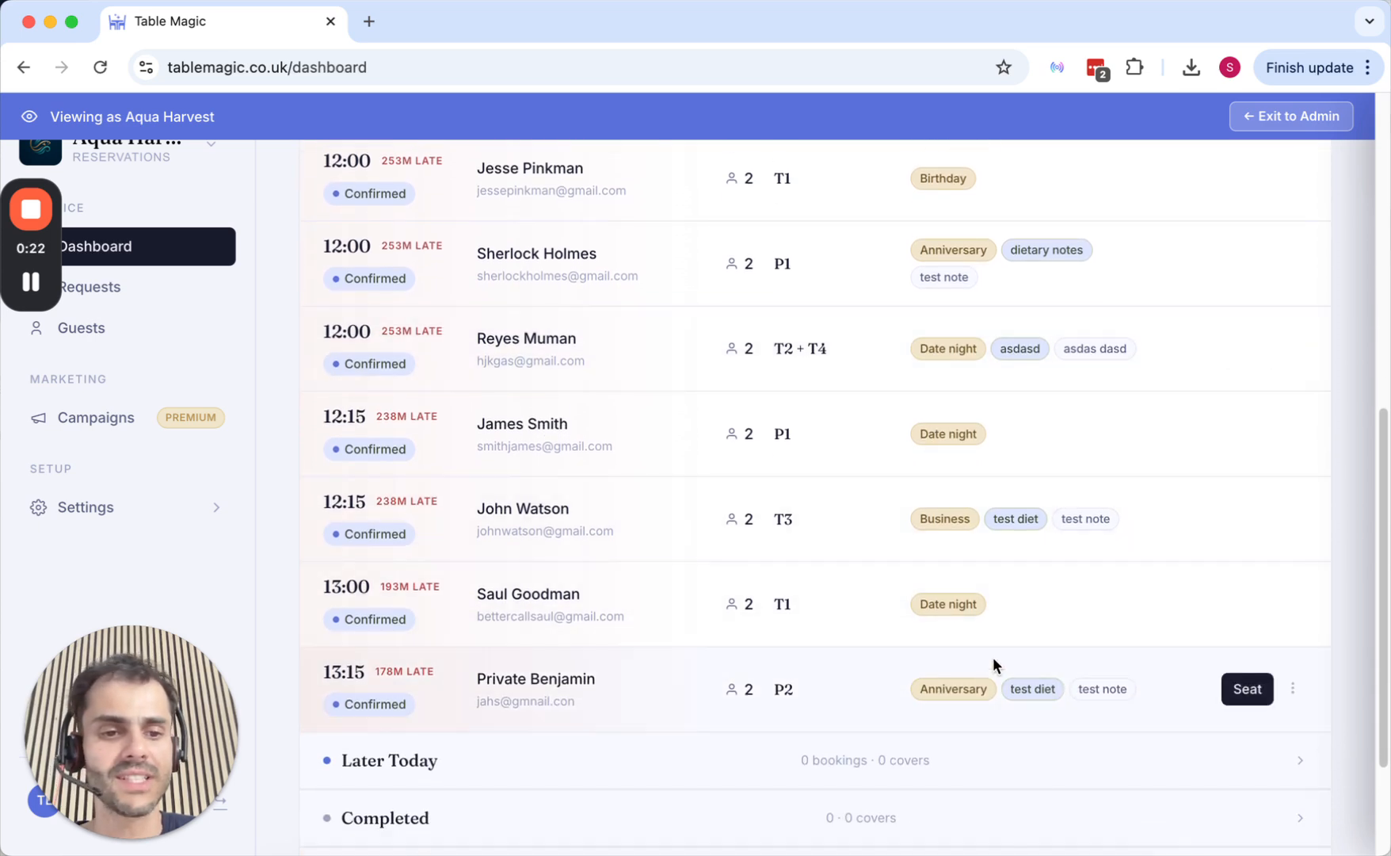
{"action": "scroll", "coordinate": [989, 525], "scroll_direction": "up", "scroll_amount": 5}
{"action": "scroll", "coordinate": [989, 526], "scroll_direction": "down", "scroll_amount": 6}
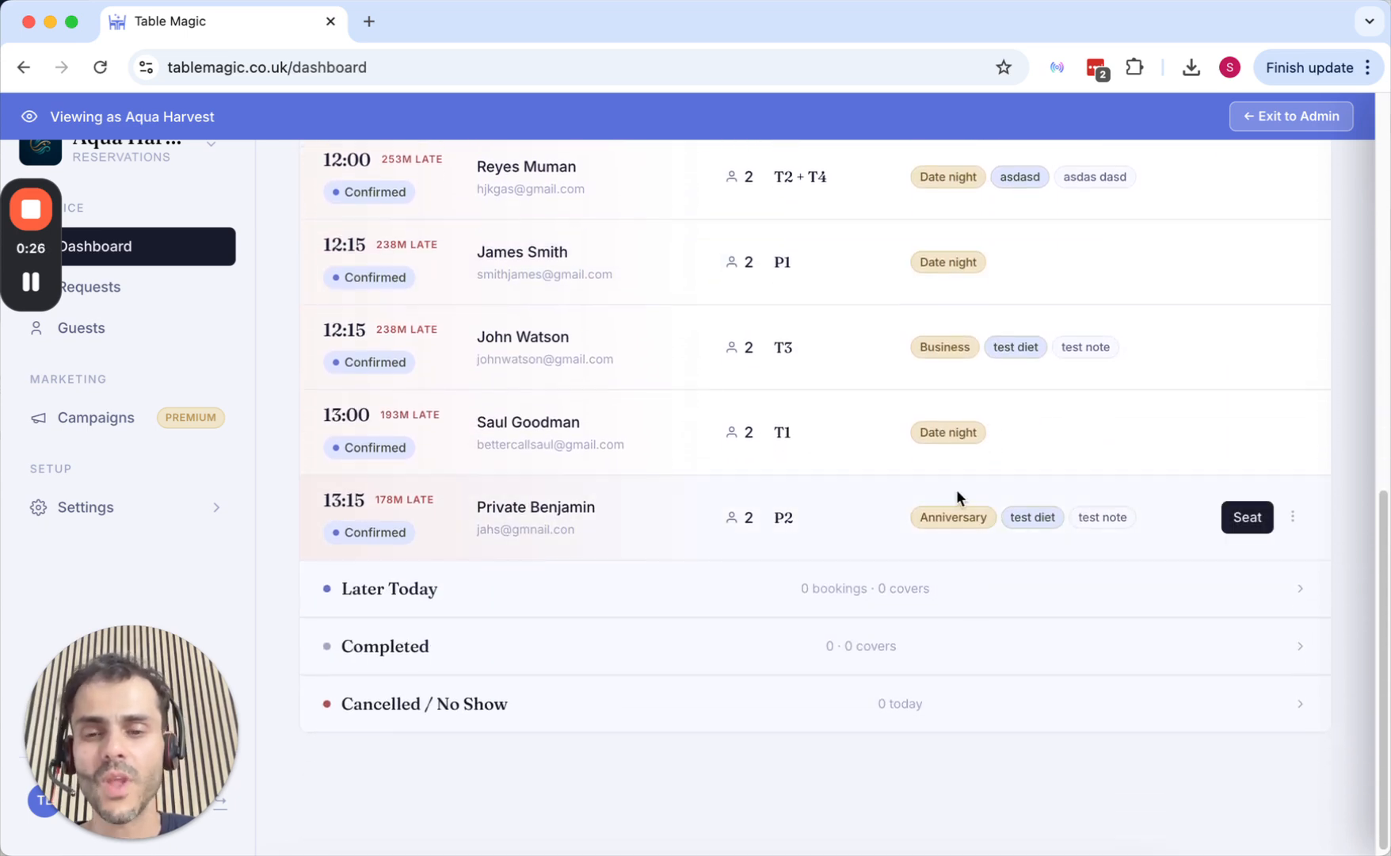
Seat the first two 12:00 bookings, both assigned to table T1
{"action": "scroll", "coordinate": [958, 492], "scroll_direction": "up", "scroll_amount": 6}
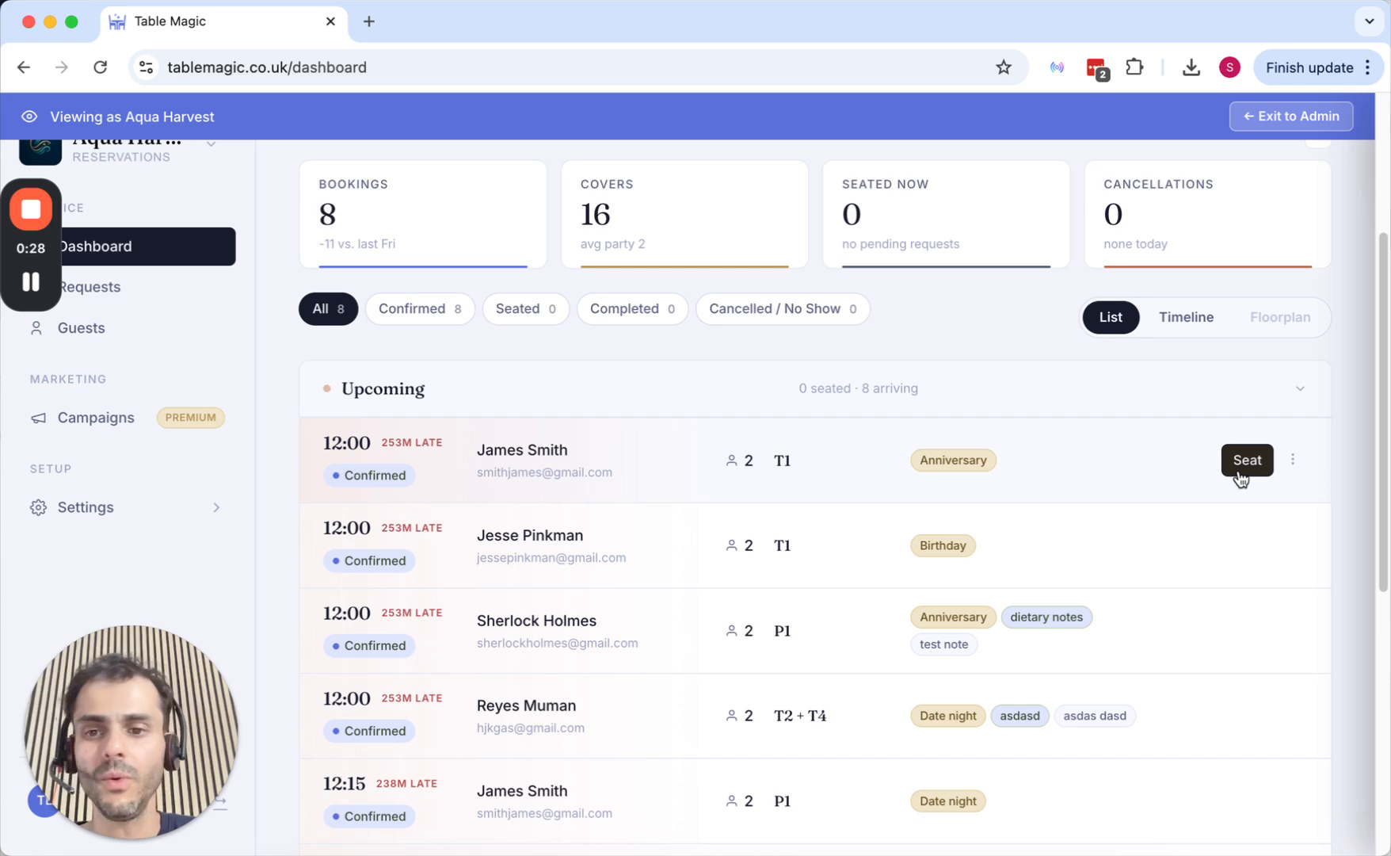
{"action": "left_click", "coordinate": [1240, 475]}
{"action": "left_click", "coordinate": [1242, 537]}
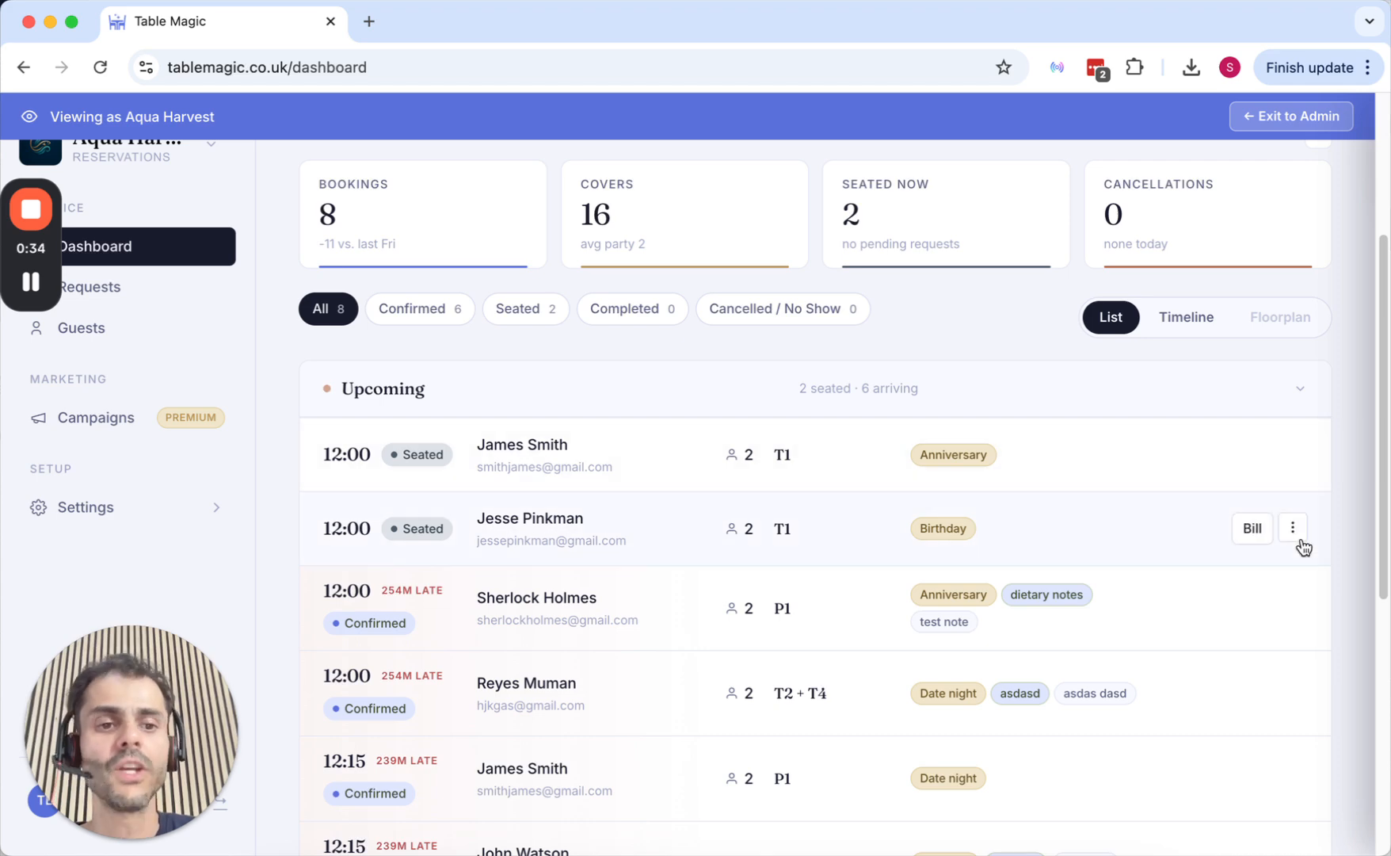
Show the bookings for Tuesday, 14 July 2026
{"action": "scroll", "coordinate": [1303, 547], "scroll_direction": "down", "scroll_amount": 8}
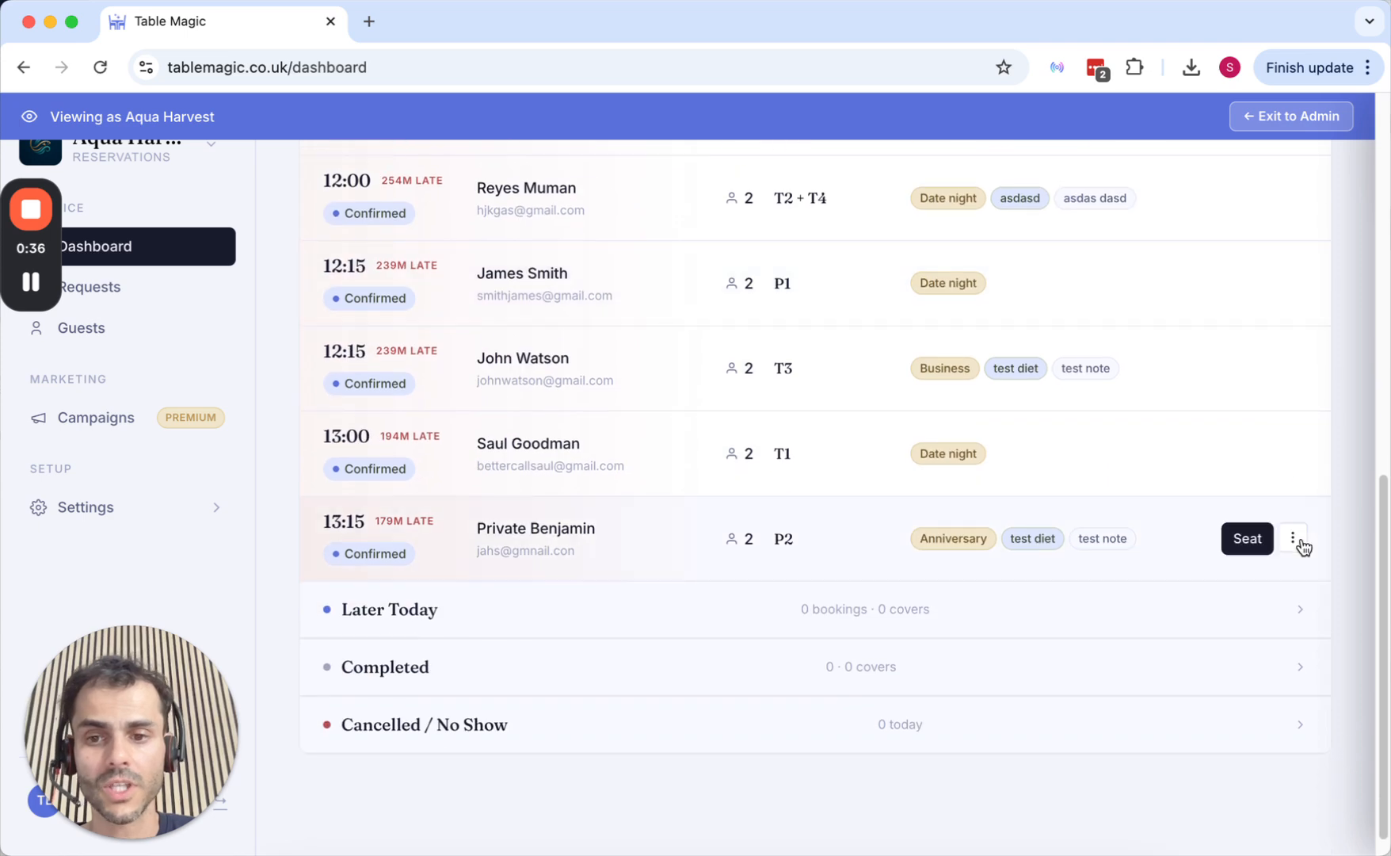
{"action": "scroll", "coordinate": [1107, 602], "scroll_direction": "up", "scroll_amount": 8}
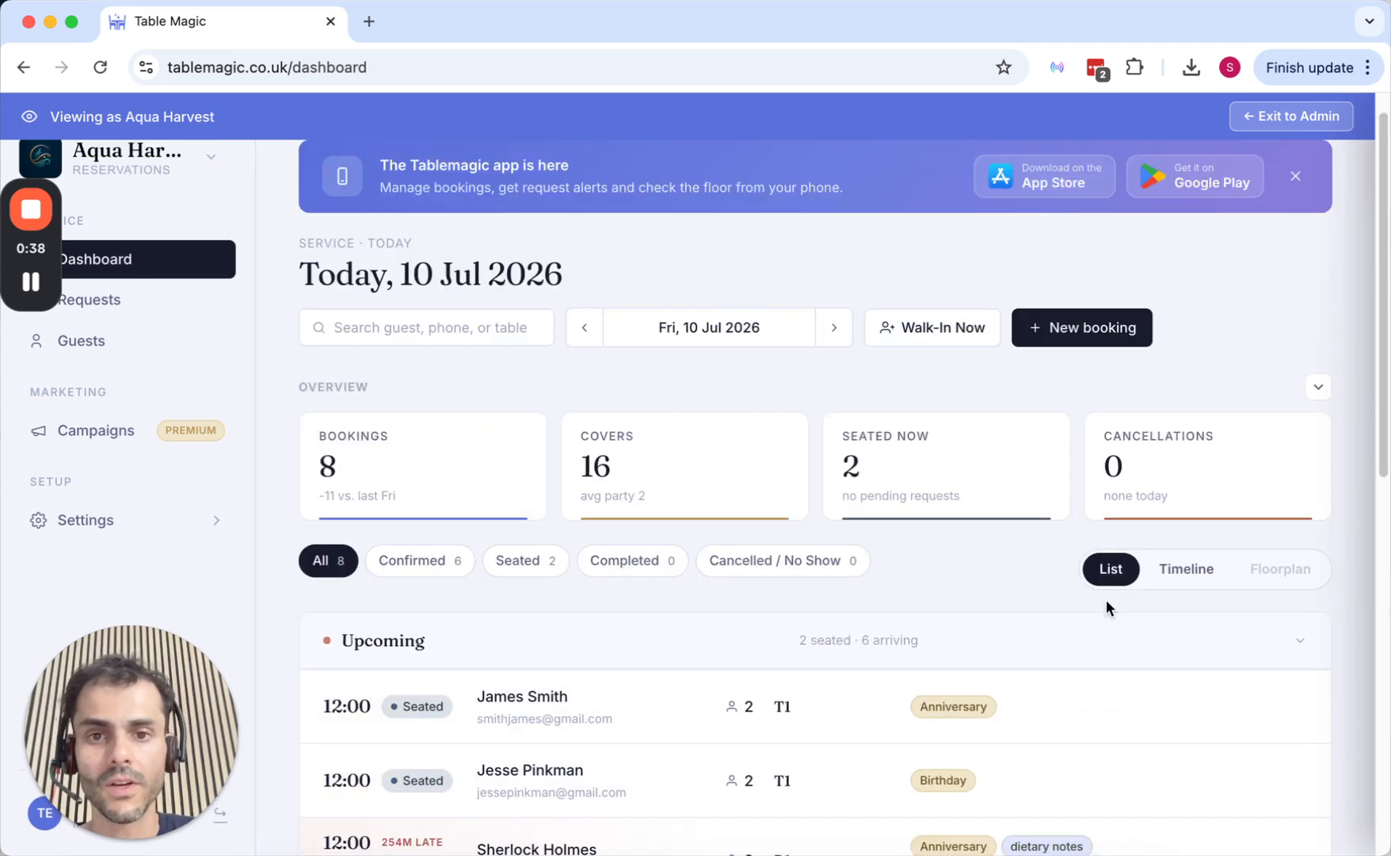
{"action": "left_click", "coordinate": [837, 339]}
{"action": "left_click", "coordinate": [828, 321]}
{"action": "left_click", "coordinate": [830, 321]}
{"action": "left_click", "coordinate": [723, 325]}
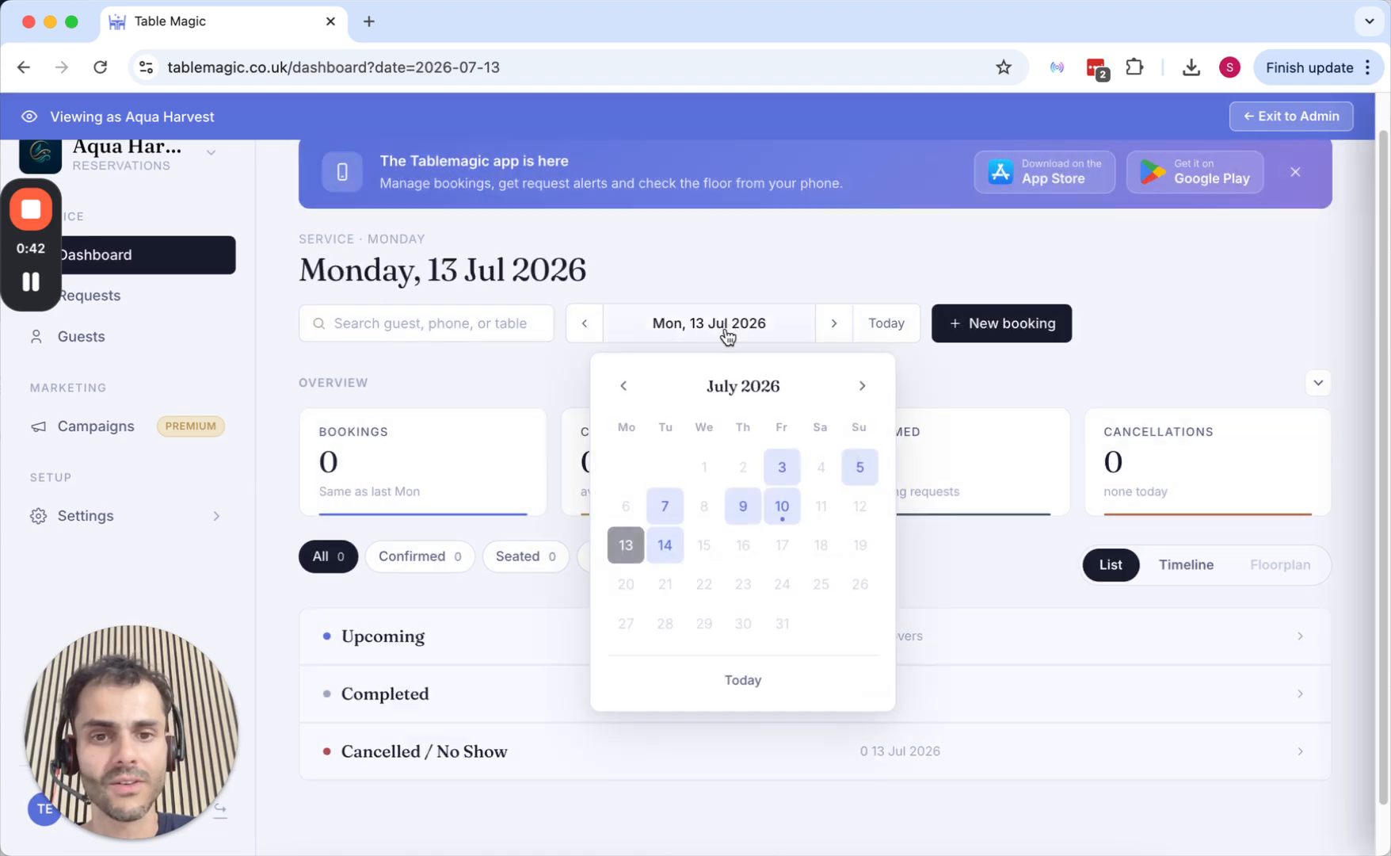
{"action": "left_click", "coordinate": [665, 544]}
{"action": "scroll", "coordinate": [658, 534], "scroll_direction": "down", "scroll_amount": 3}
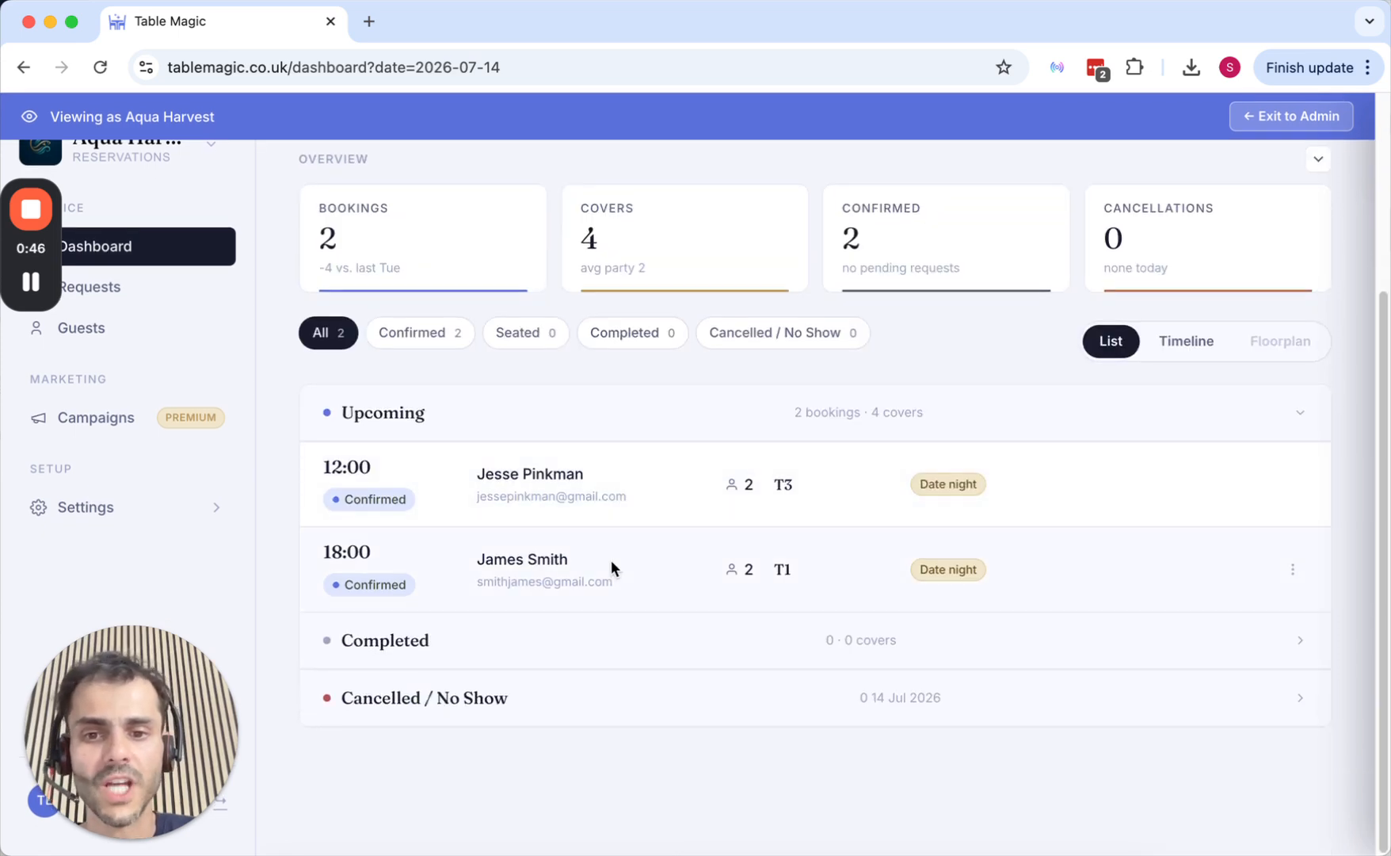
Open the 18:00 booking at table T1 for editing and try 15 July 2026 as its new date
{"action": "left_click", "coordinate": [1294, 577]}
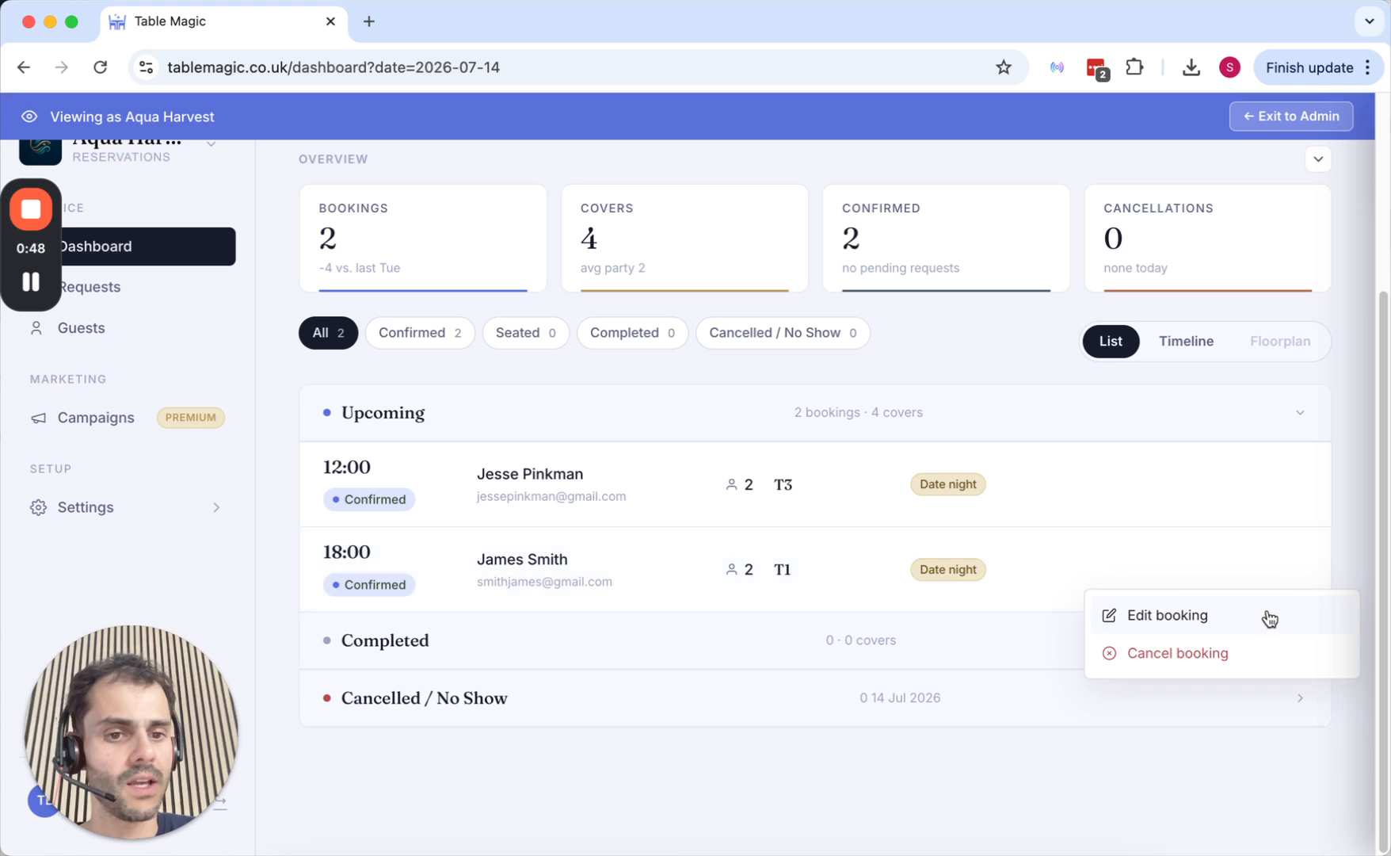
{"action": "left_click", "coordinate": [1267, 618]}
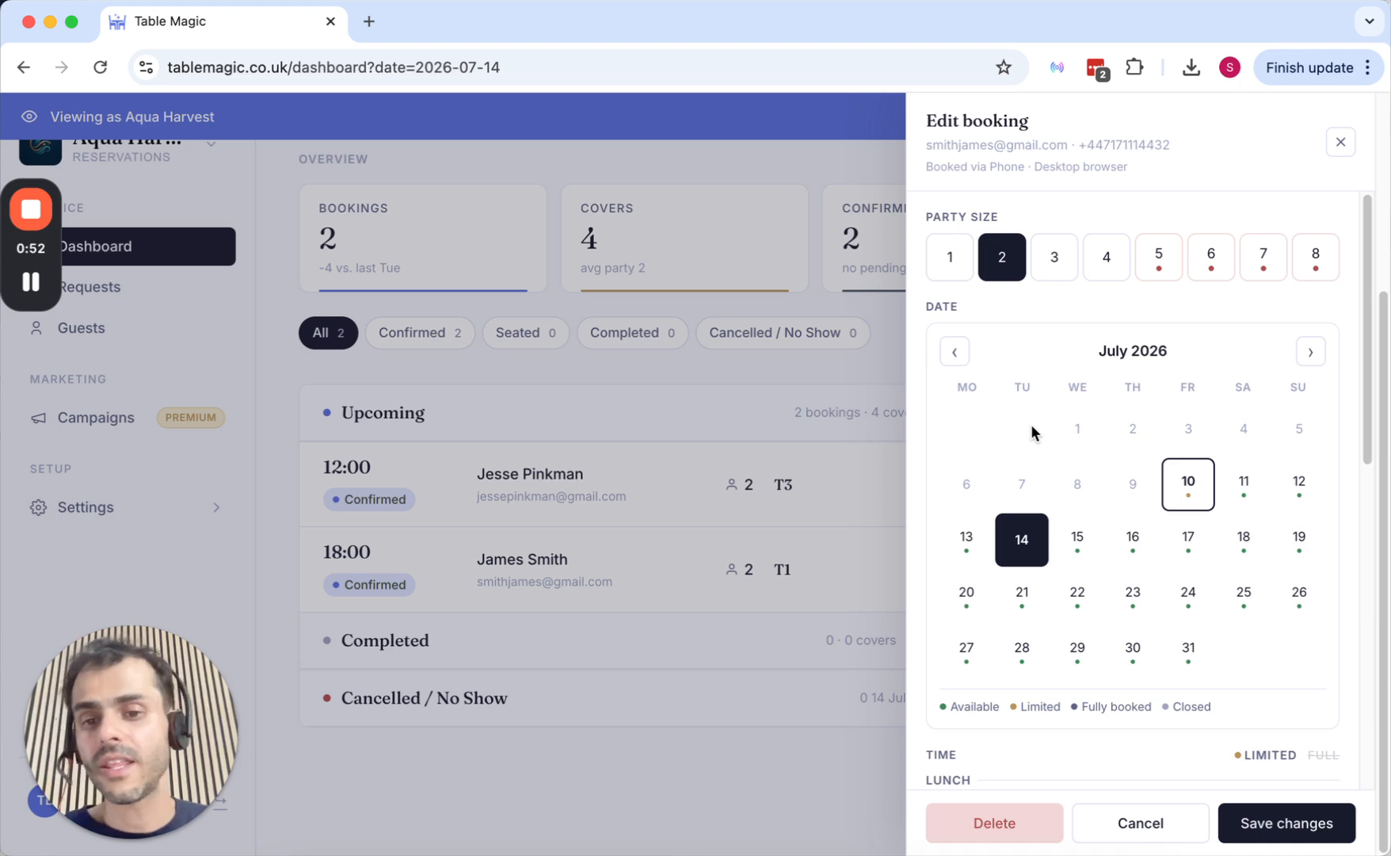
{"action": "scroll", "coordinate": [1032, 432], "scroll_direction": "down", "scroll_amount": 3}
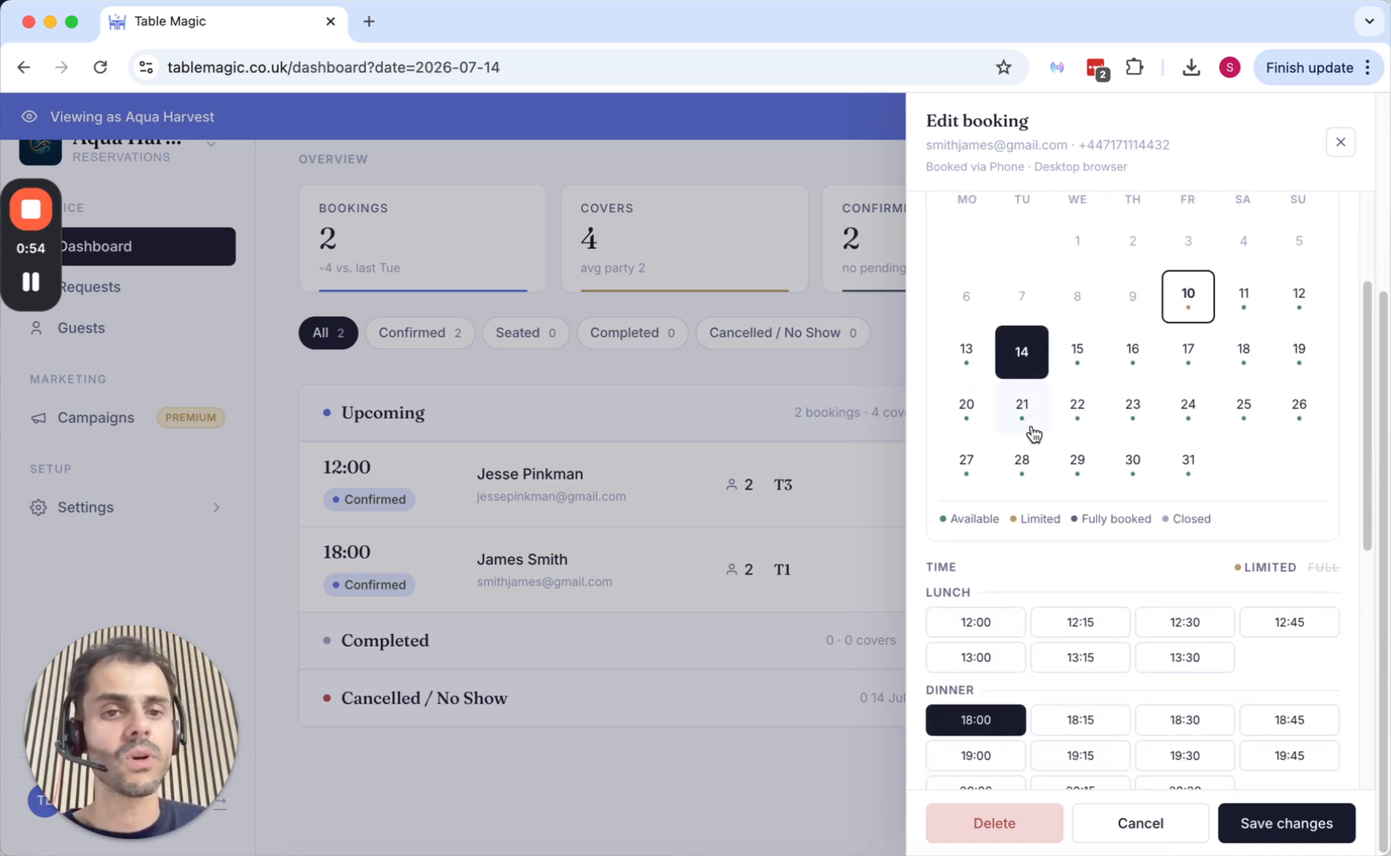
{"action": "left_click", "coordinate": [1093, 365]}
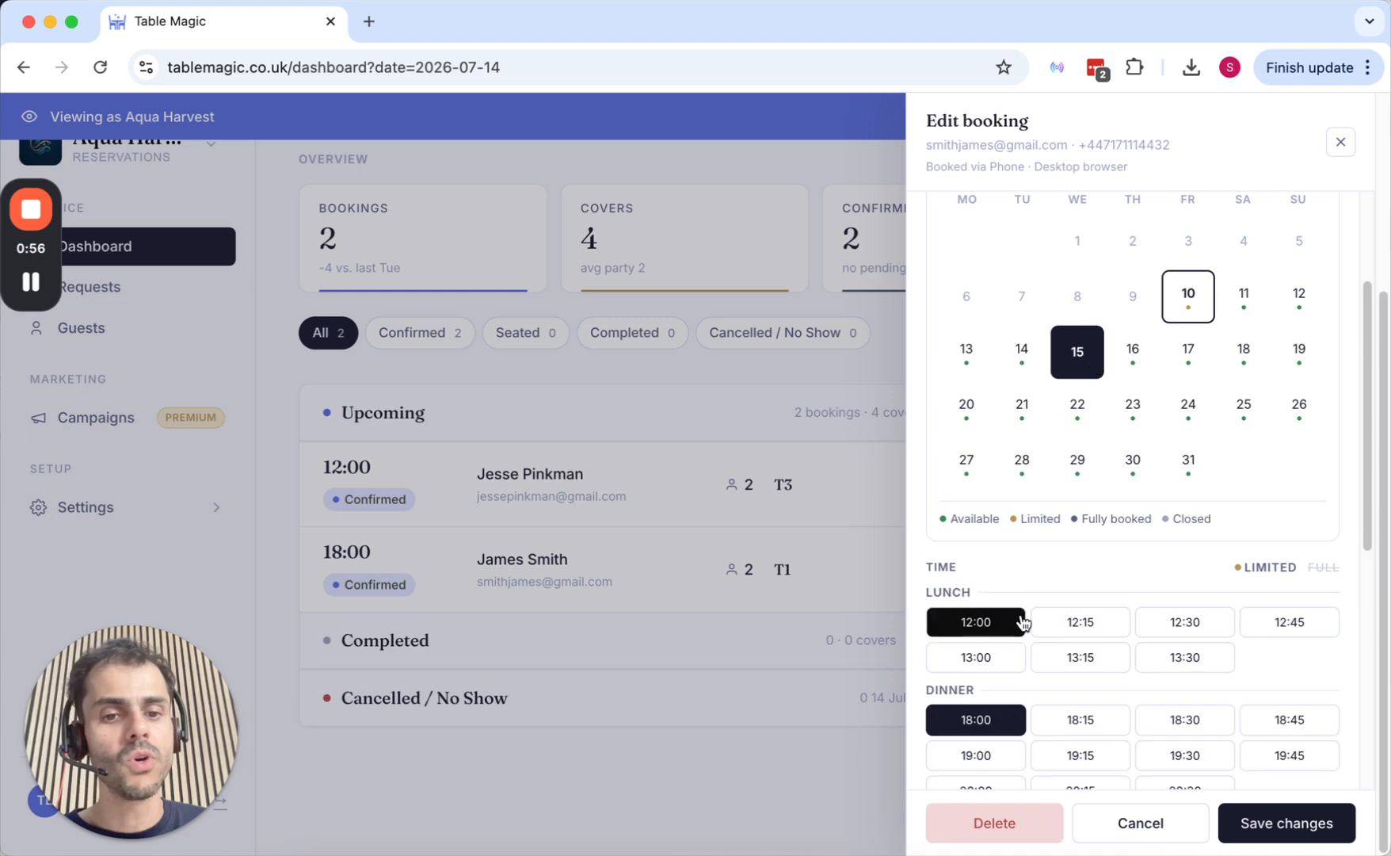
{"action": "left_click", "coordinate": [1023, 622]}
{"action": "left_click", "coordinate": [975, 602]}
{"action": "scroll", "coordinate": [975, 586], "scroll_direction": "down", "scroll_amount": 2}
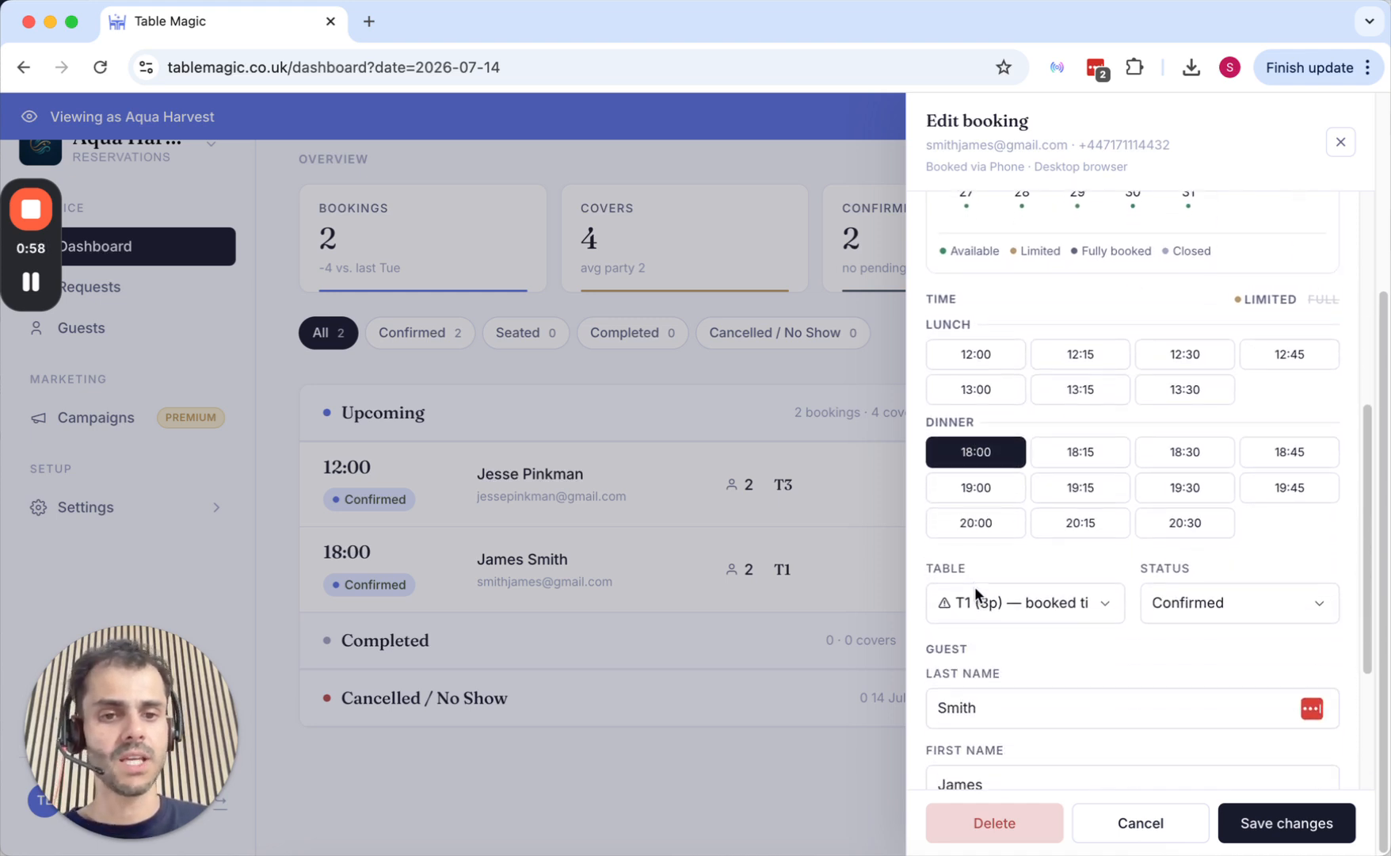
Examine the booking's table choices, guest details, occasion, dietary and note fields, and discard the edit
{"action": "left_click", "coordinate": [1003, 600]}
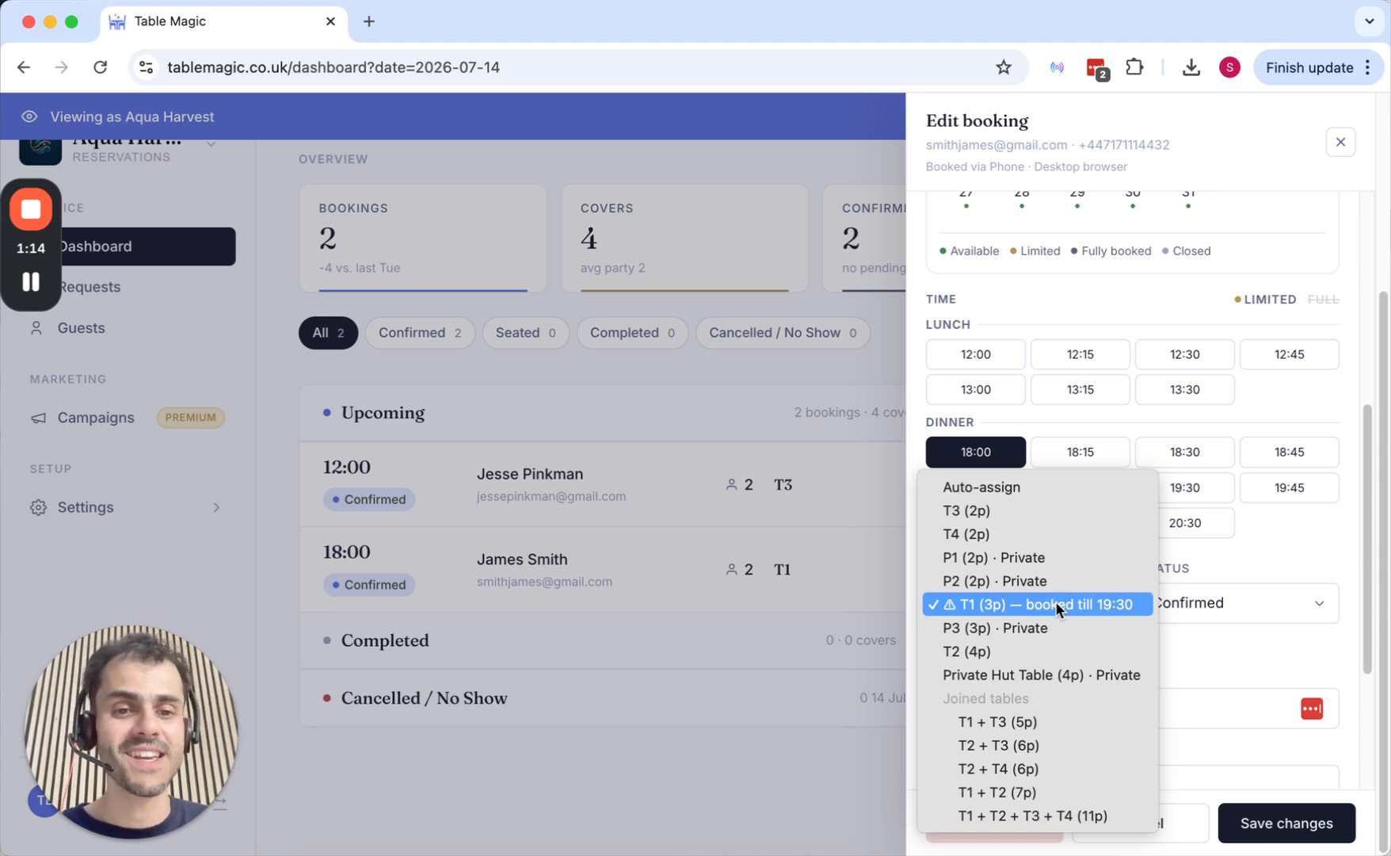
{"action": "left_click", "coordinate": [1245, 571]}
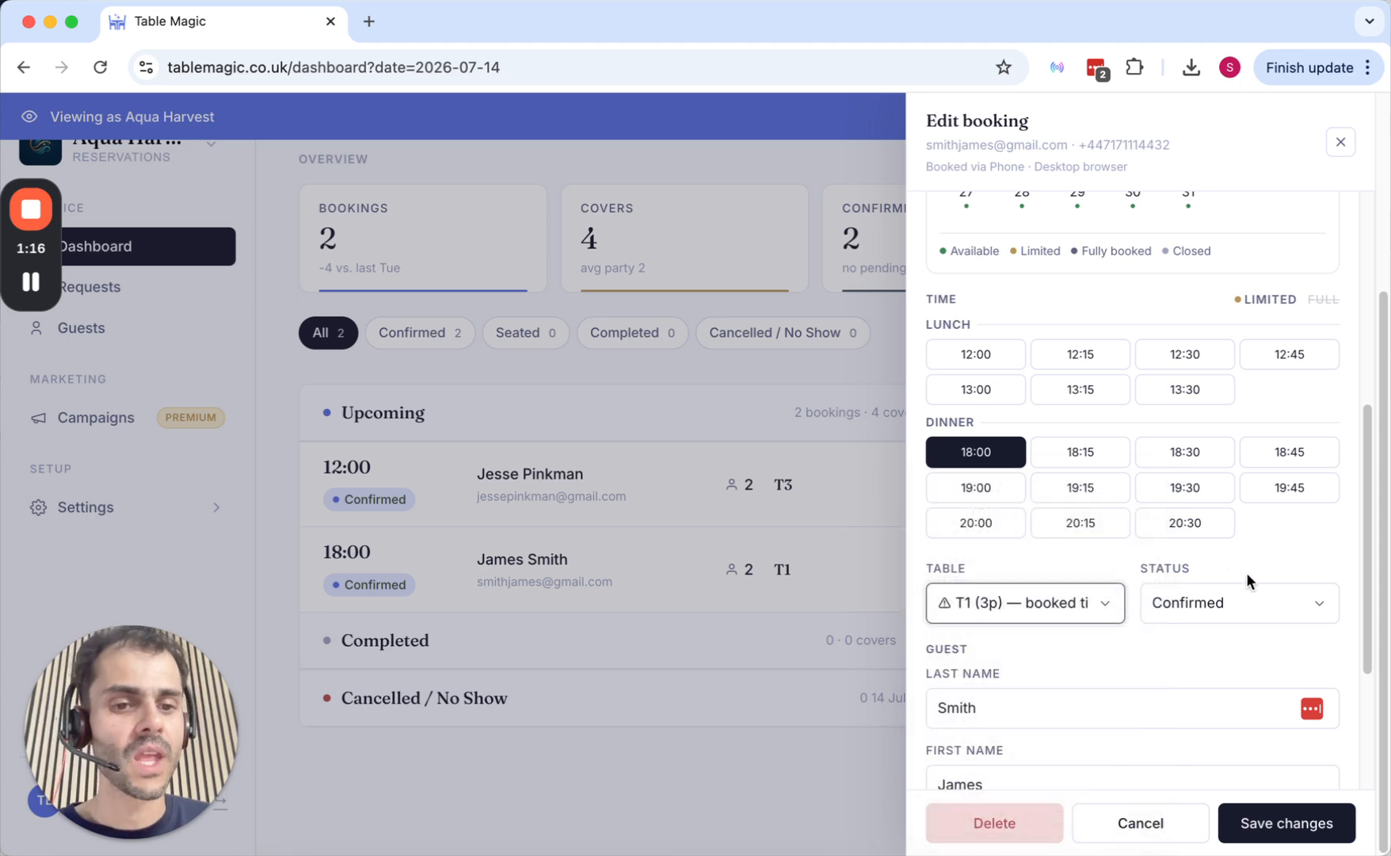
{"action": "scroll", "coordinate": [1060, 607], "scroll_direction": "down", "scroll_amount": 1}
{"action": "scroll", "coordinate": [1060, 606], "scroll_direction": "down", "scroll_amount": 5}
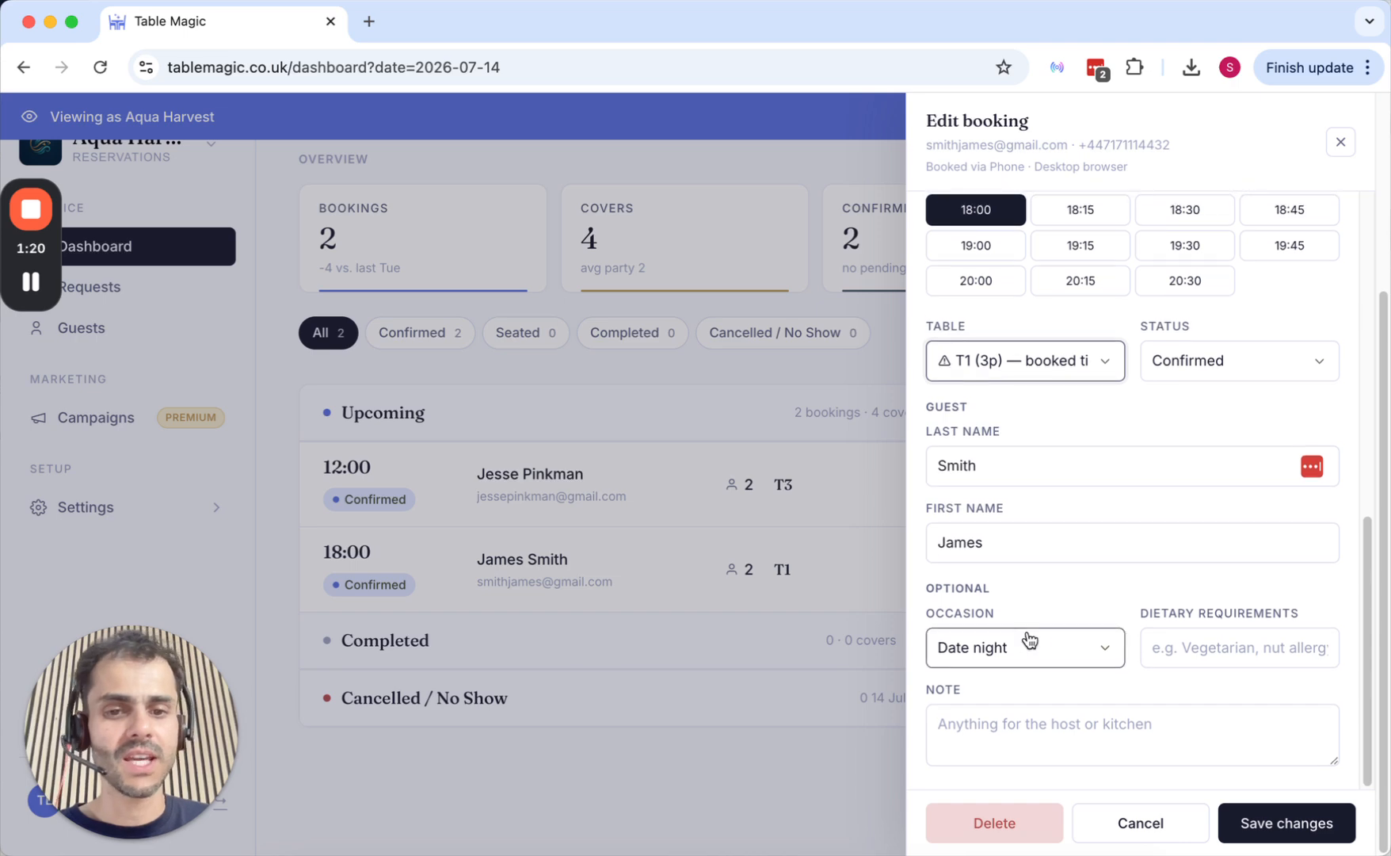
{"action": "left_click", "coordinate": [1140, 822]}
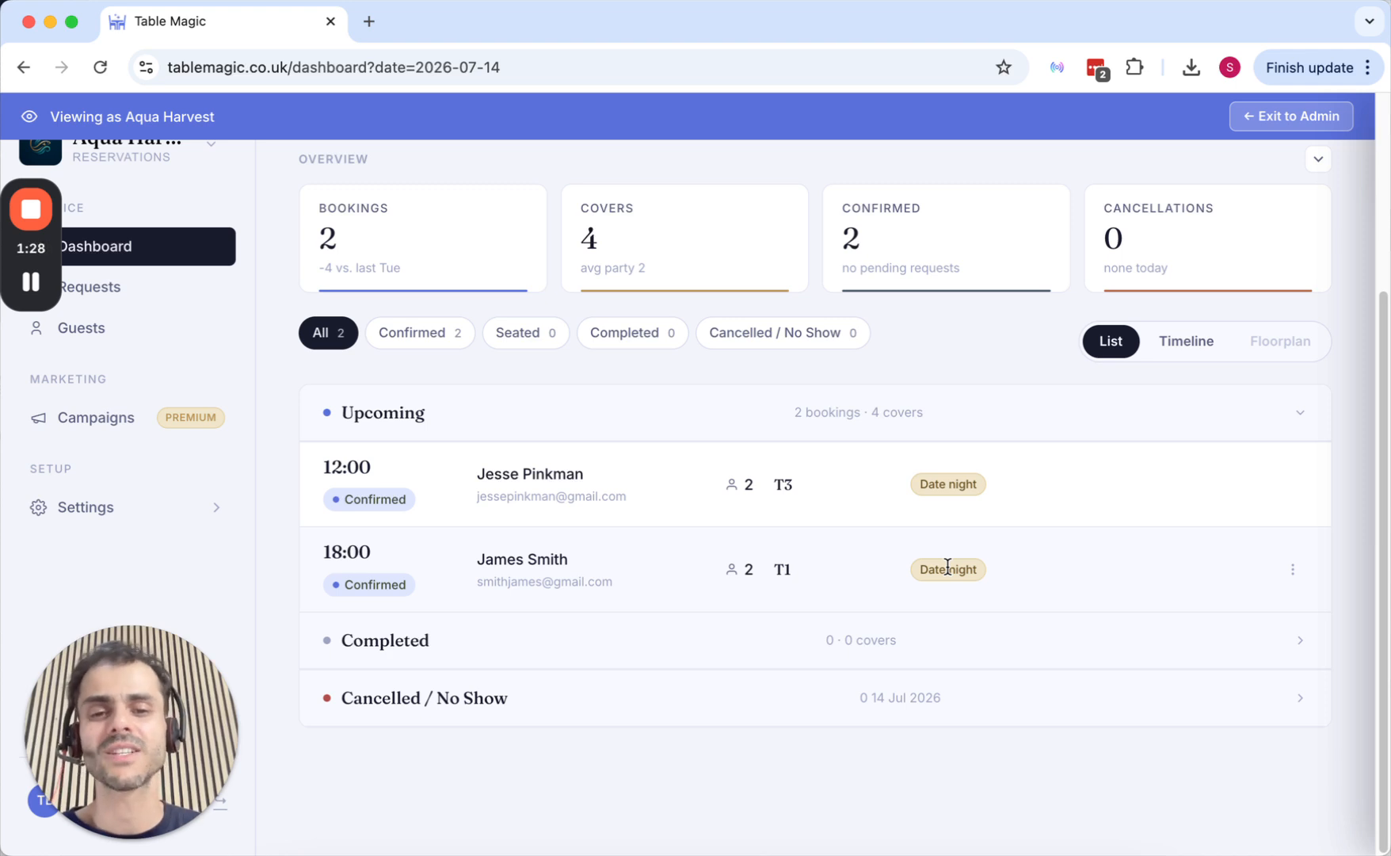
Reopen the 18:00 booking's edit form to check its optional fields and close it without saving
{"action": "left_click", "coordinate": [1291, 570]}
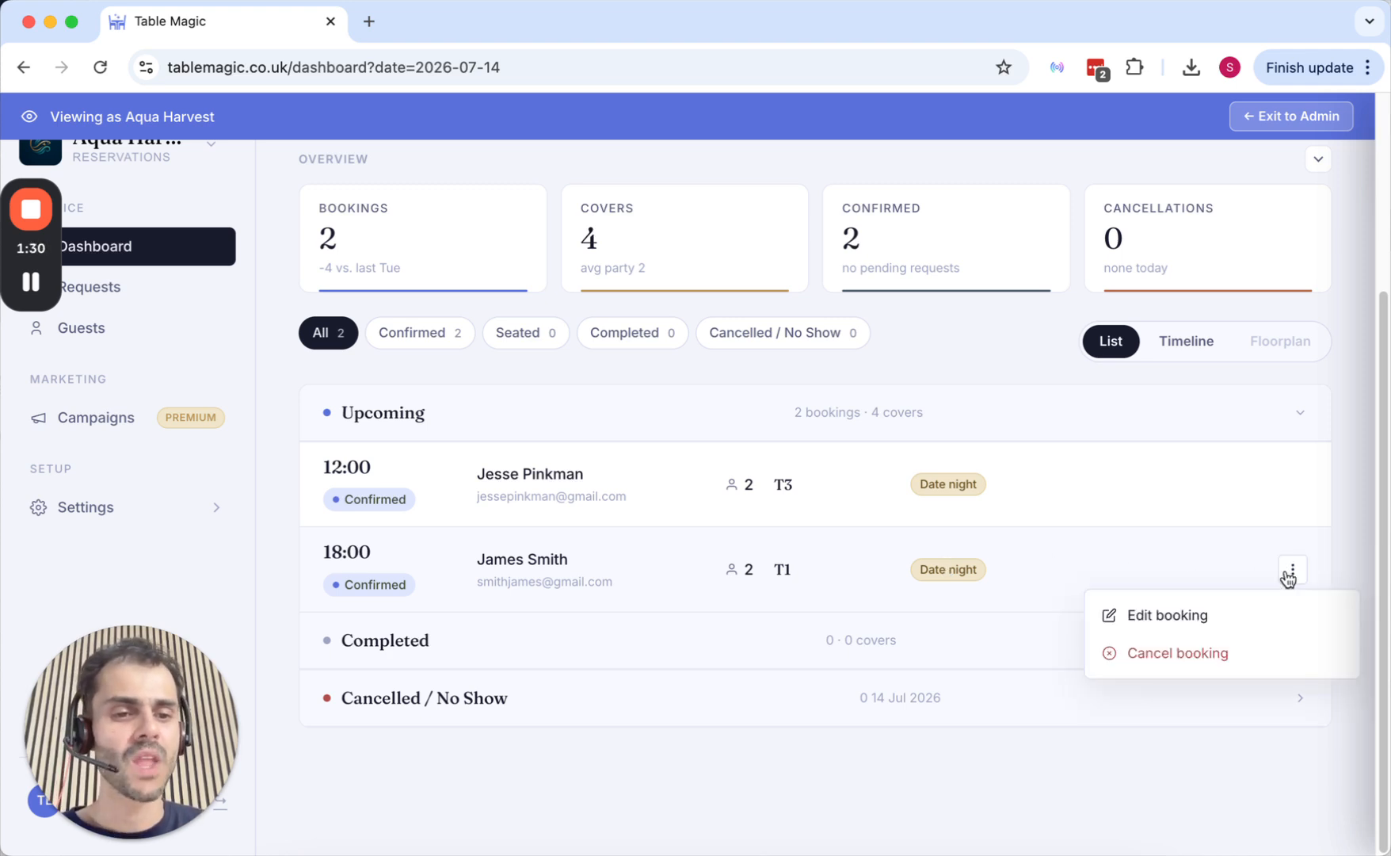
{"action": "left_click", "coordinate": [1257, 602]}
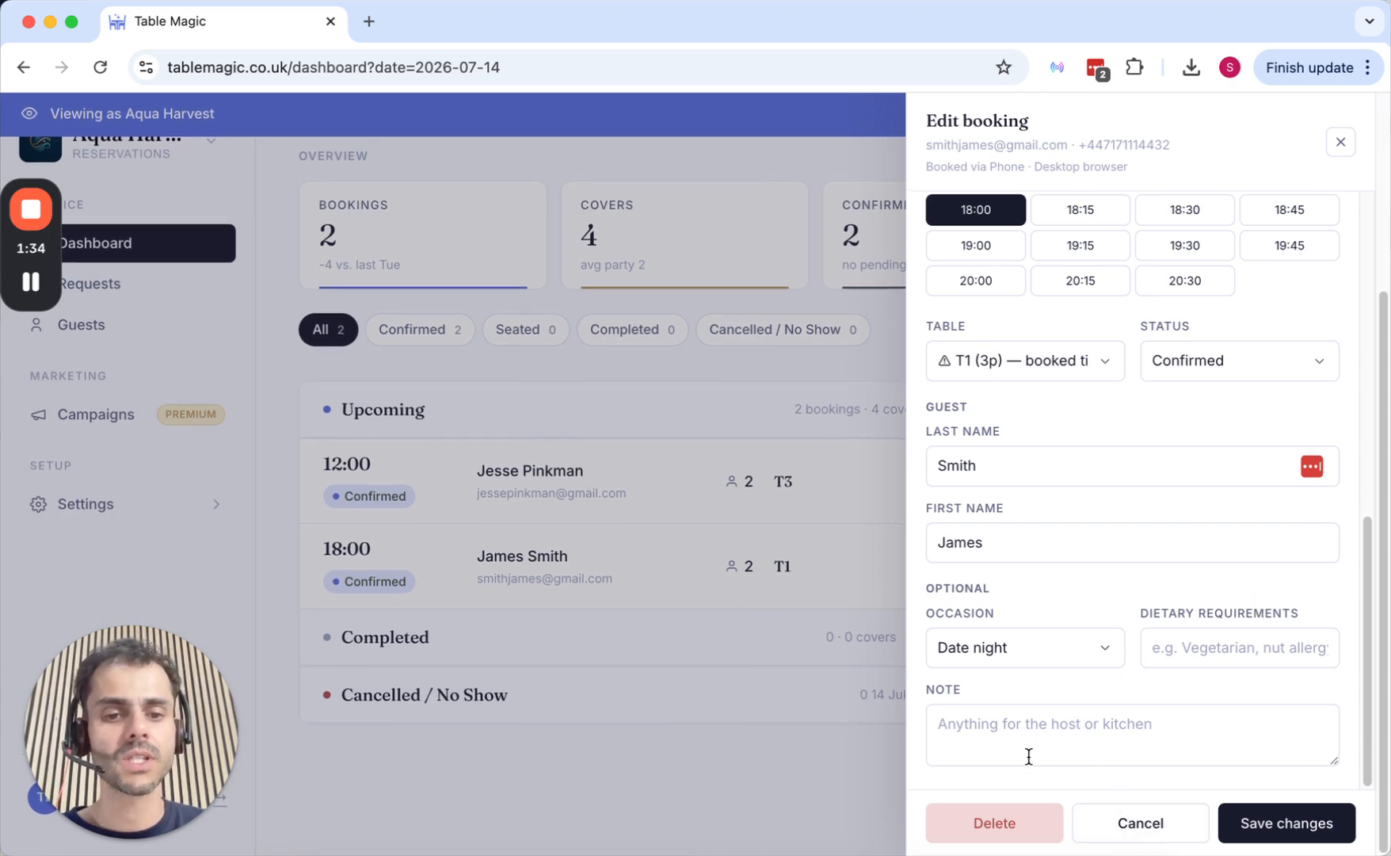
{"action": "left_click", "coordinate": [1125, 825]}
Check the bookings of Thursday, 9 July 2026, and return the dashboard to Friday, 10 July 2026
{"action": "scroll", "coordinate": [825, 337], "scroll_direction": "up", "scroll_amount": 4}
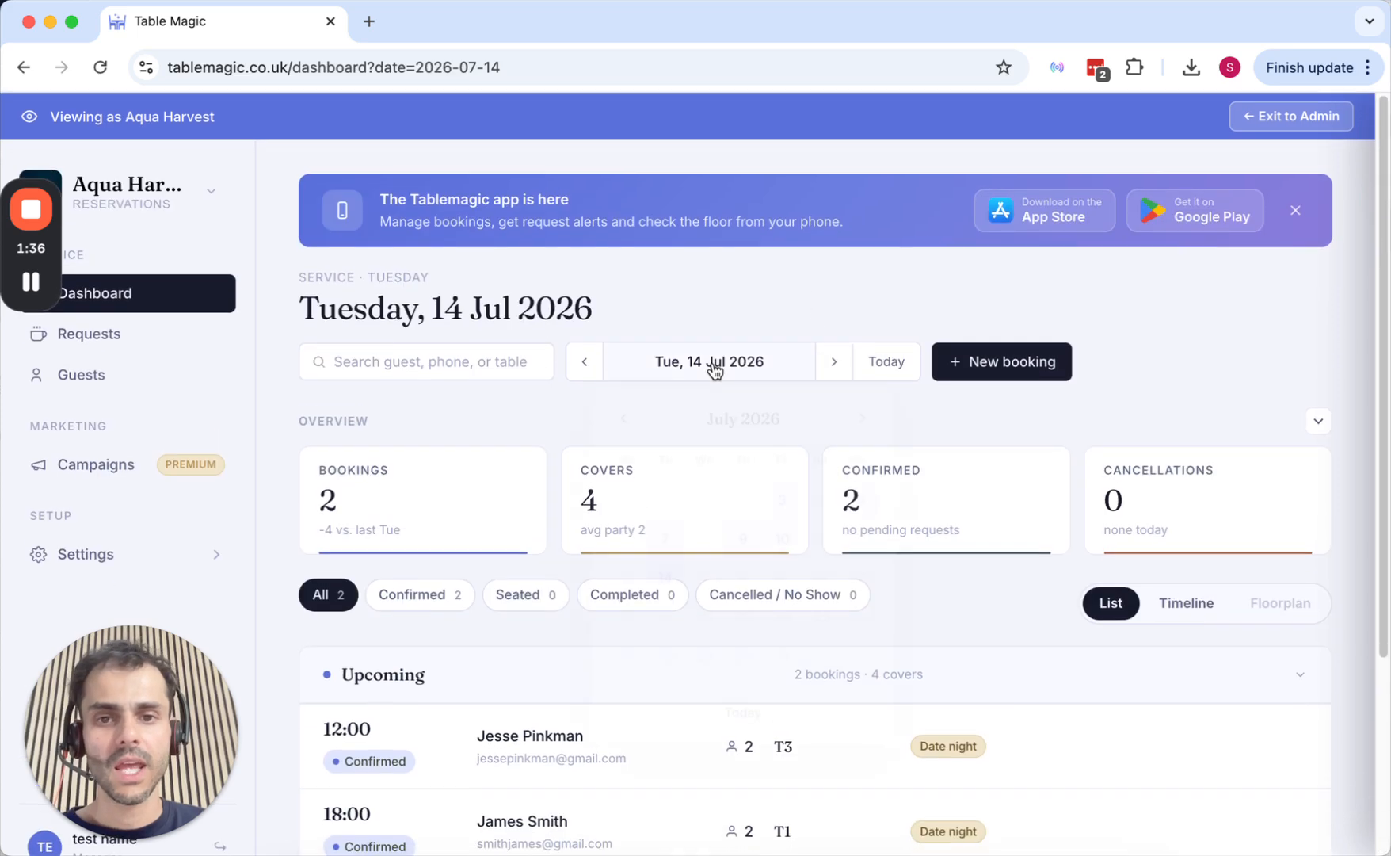
{"action": "left_click", "coordinate": [712, 365]}
{"action": "left_click", "coordinate": [744, 544]}
{"action": "scroll", "coordinate": [748, 547], "scroll_direction": "down", "scroll_amount": 1}
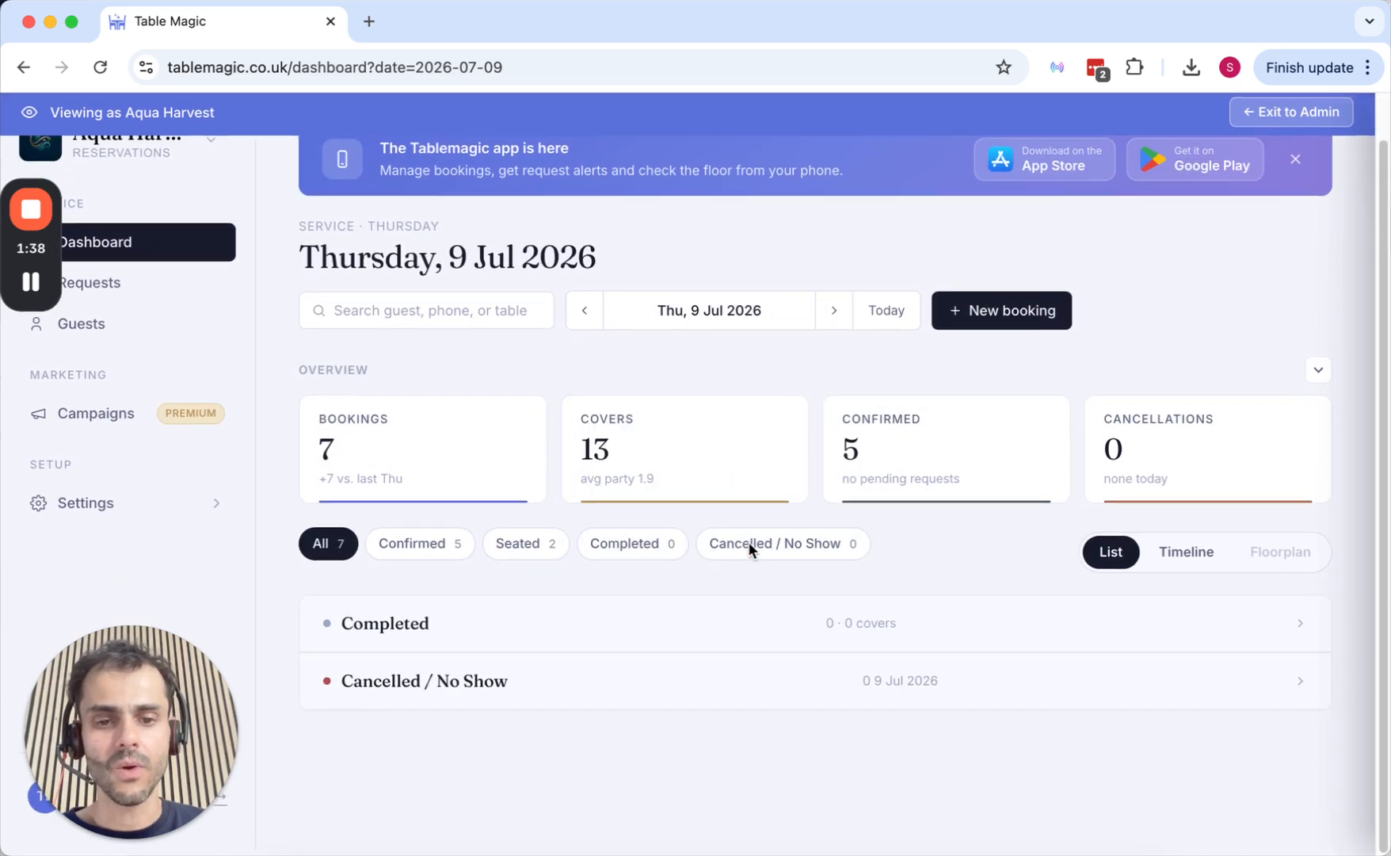
{"action": "left_click", "coordinate": [743, 332]}
{"action": "left_click", "coordinate": [782, 496]}
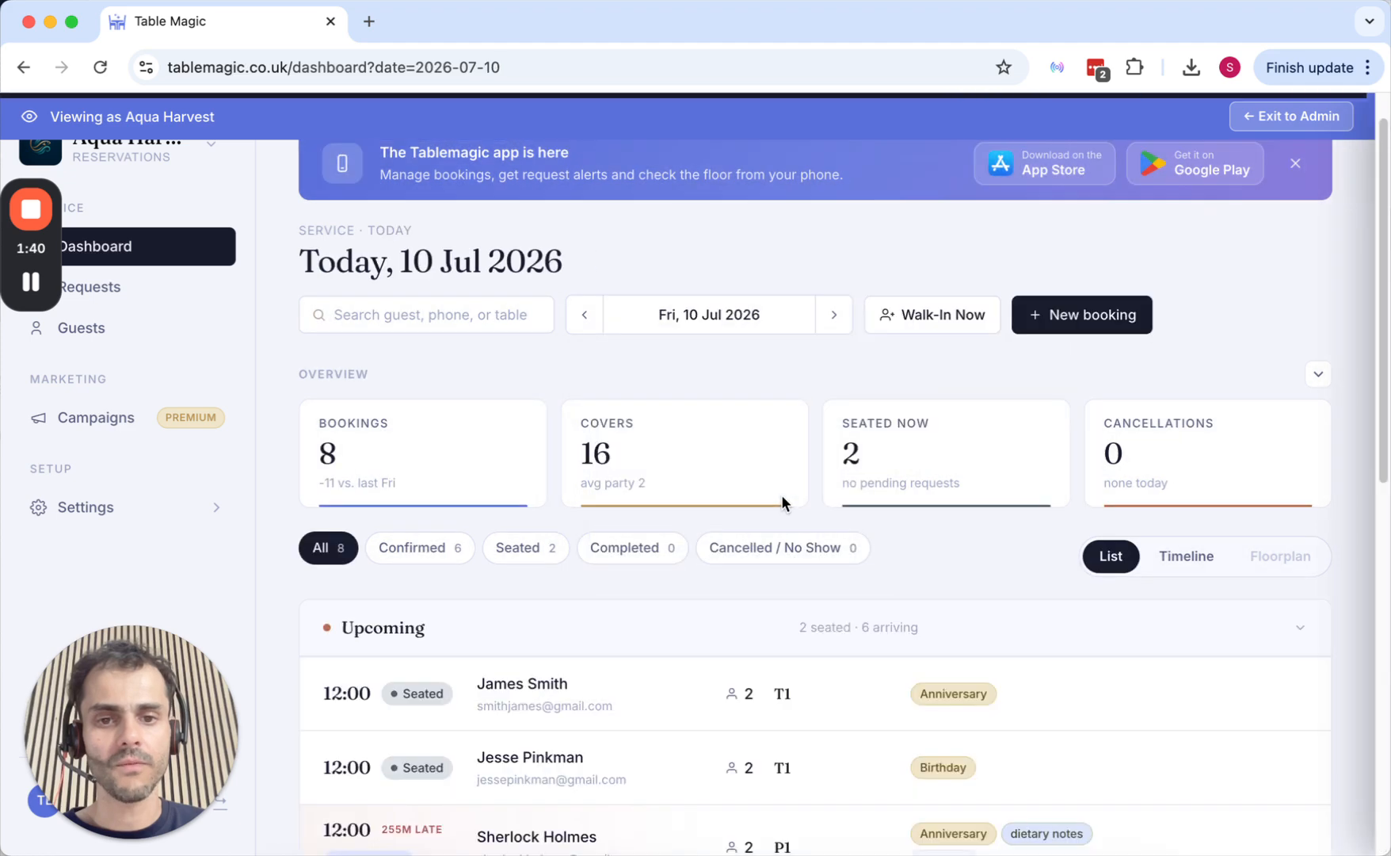
Open the 12:00 booking at table P1 for editing and show its occasion, dietary requirements and note fields
{"action": "scroll", "coordinate": [782, 496], "scroll_direction": "down", "scroll_amount": 3}
{"action": "scroll", "coordinate": [781, 495], "scroll_direction": "down", "scroll_amount": 3}
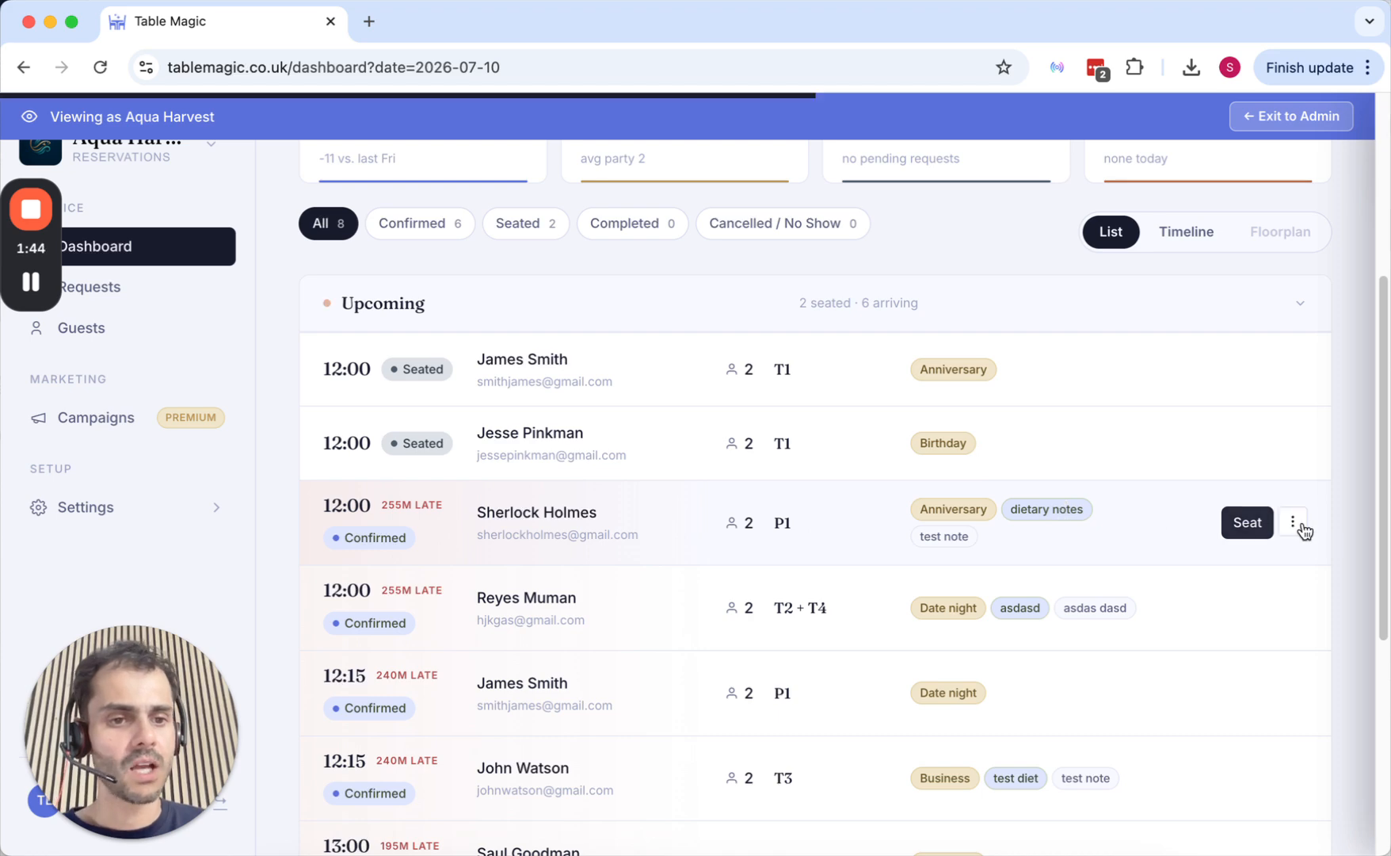
{"action": "left_click", "coordinate": [1293, 525]}
{"action": "left_click", "coordinate": [1267, 566]}
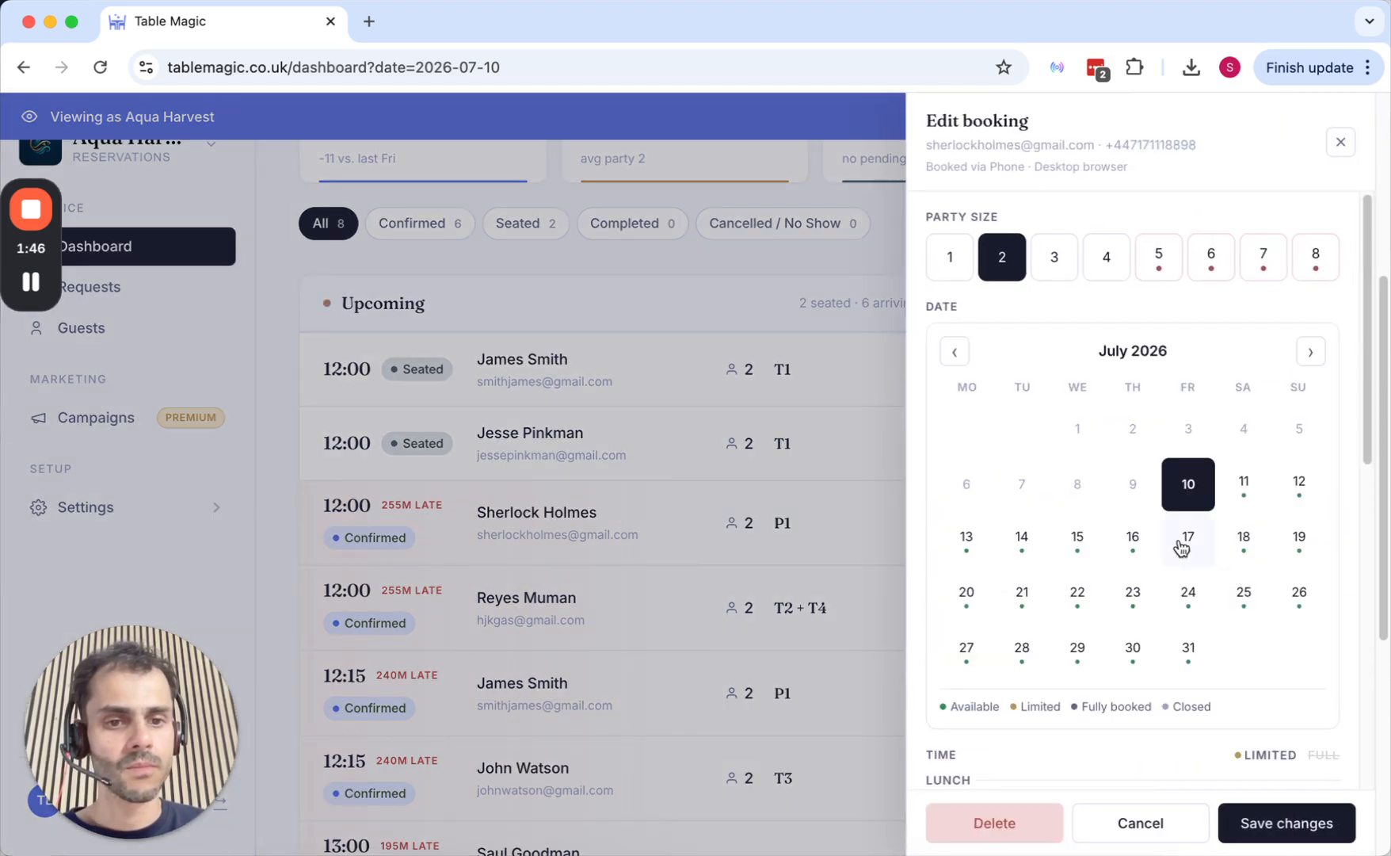
{"action": "scroll", "coordinate": [1178, 538], "scroll_direction": "down", "scroll_amount": 5}
{"action": "scroll", "coordinate": [1179, 538], "scroll_direction": "down", "scroll_amount": 1}
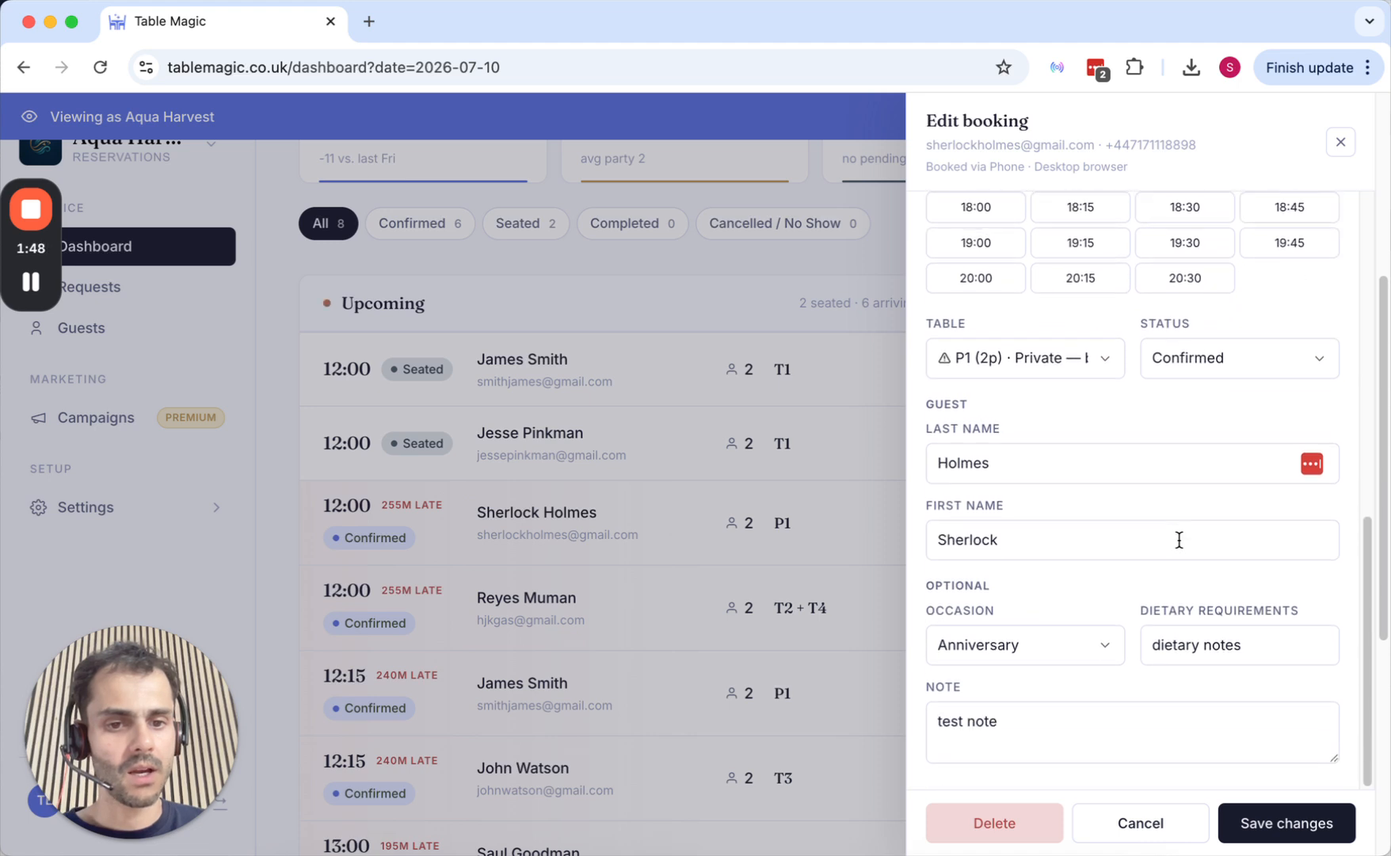
Highlight the booking's dietary requirements and its note for reading, and close the edit form without saving
{"action": "left_click", "coordinate": [1192, 647]}
{"action": "triple_click", "coordinate": [1192, 647]}
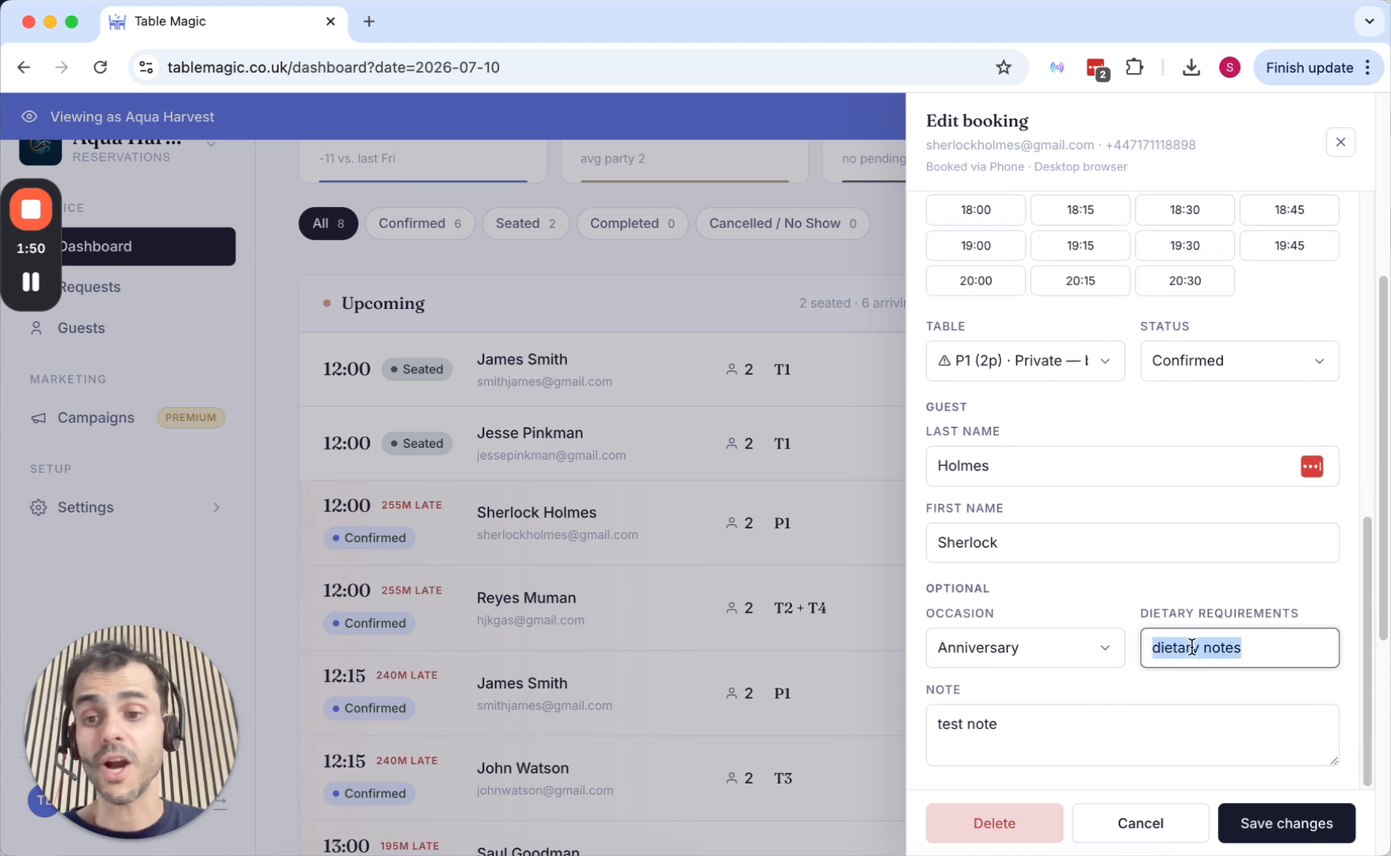
{"action": "left_click", "coordinate": [975, 749]}
{"action": "triple_click", "coordinate": [975, 749]}
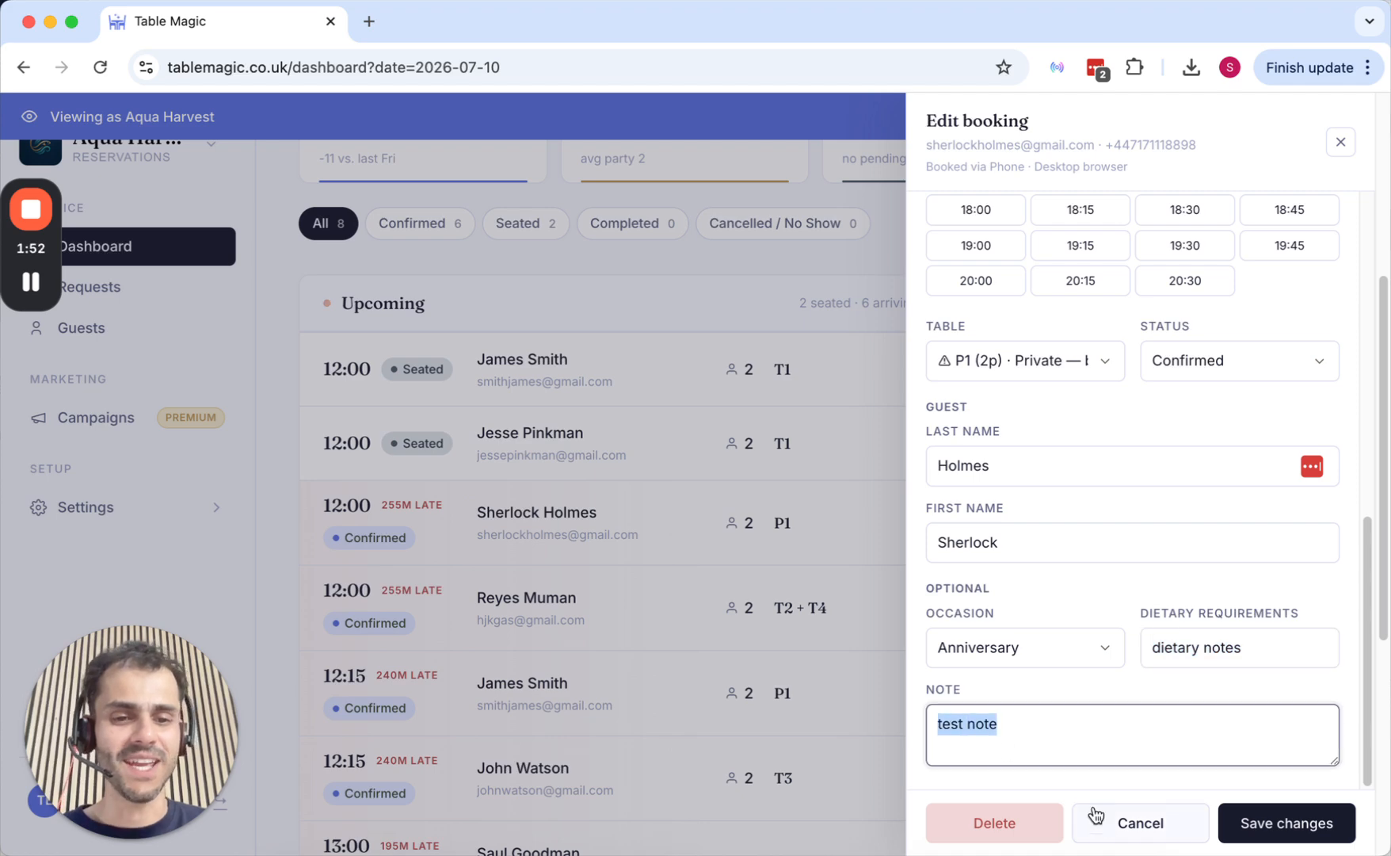
{"action": "left_click", "coordinate": [1124, 828]}
Highlight the dietary notes tag on the 12:00 P1 booking and review the tags across the upcoming bookings
{"action": "double_click", "coordinate": [1053, 513]}
{"action": "triple_click", "coordinate": [1053, 514]}
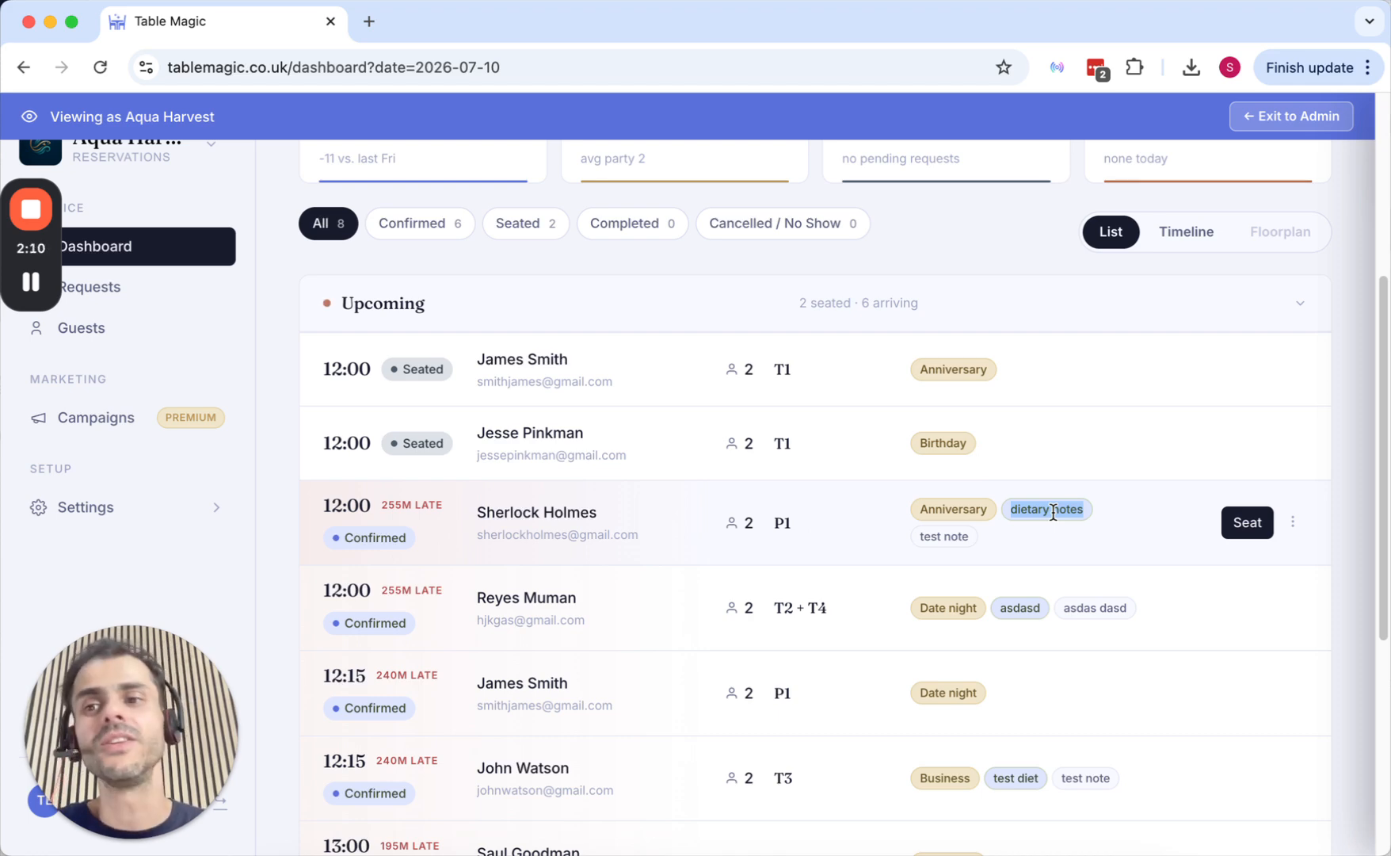
{"action": "scroll", "coordinate": [1053, 512], "scroll_direction": "up", "scroll_amount": 1}
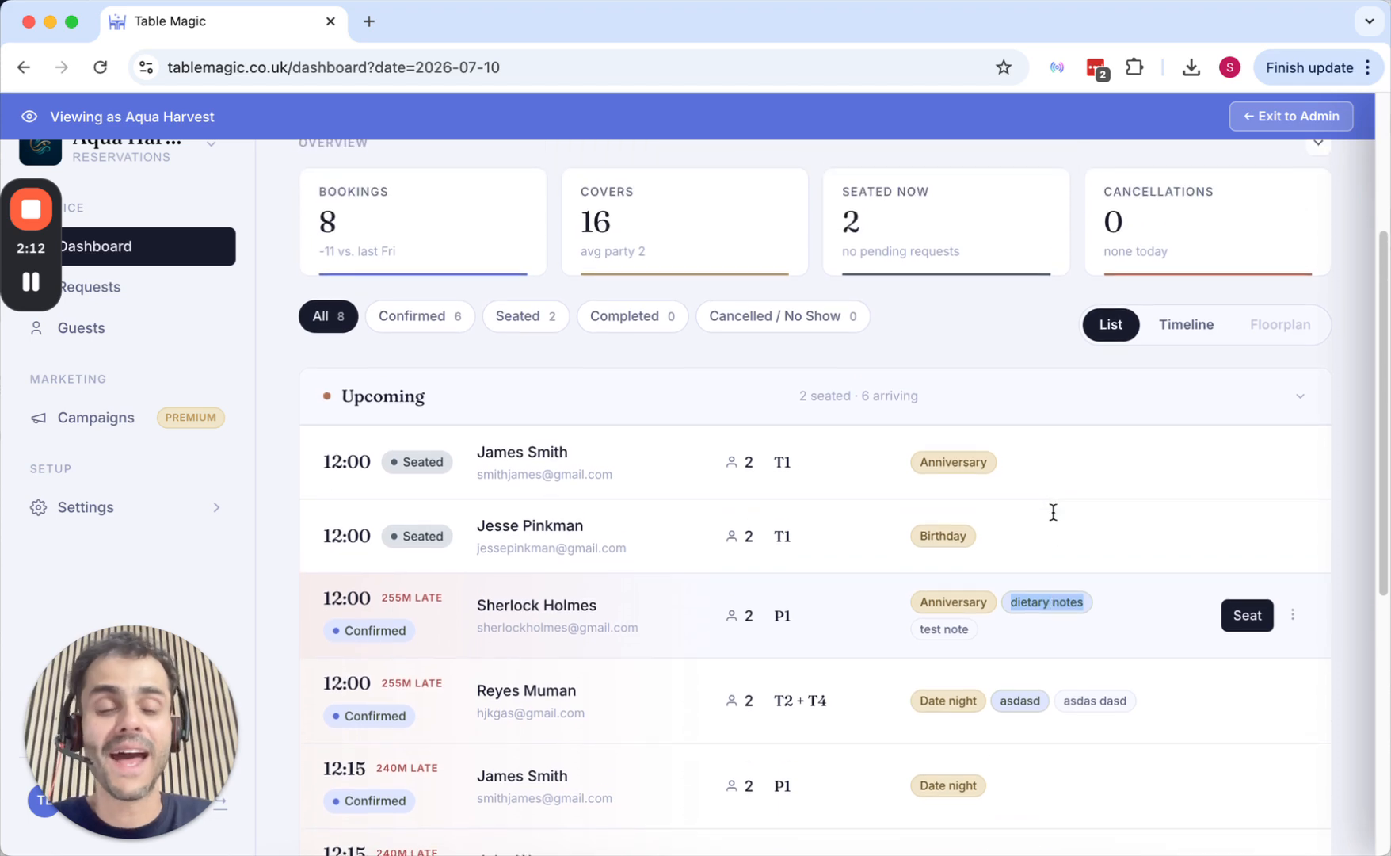
{"action": "scroll", "coordinate": [1053, 513], "scroll_direction": "down", "scroll_amount": 7}
{"action": "scroll", "coordinate": [1053, 512], "scroll_direction": "up", "scroll_amount": 5}
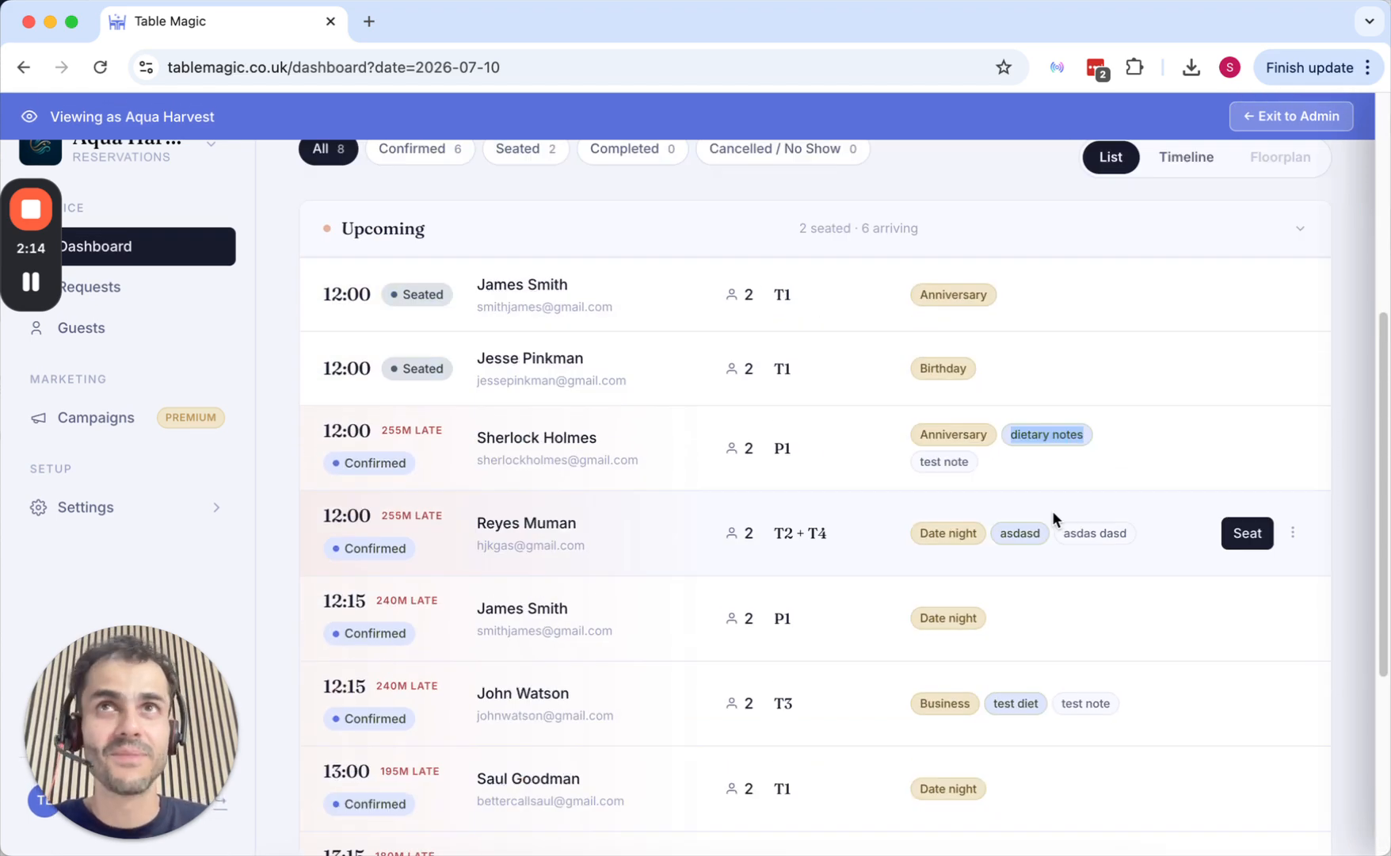
{"action": "scroll", "coordinate": [1053, 514], "scroll_direction": "up", "scroll_amount": 2}
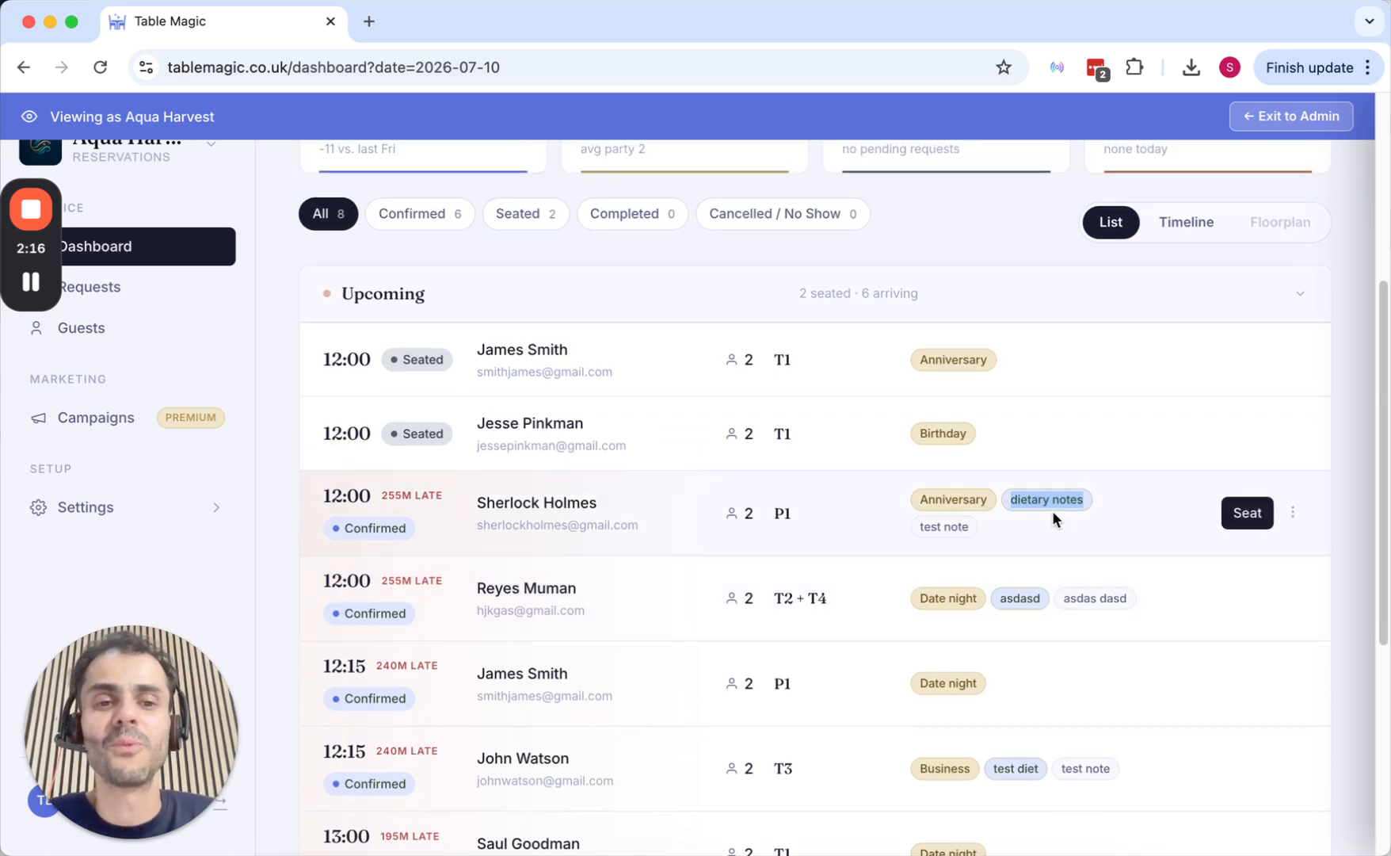
Start a new booking and try the Email and In person sources, ending with Phone as the source
{"action": "scroll", "coordinate": [1052, 518], "scroll_direction": "up", "scroll_amount": 3}
{"action": "scroll", "coordinate": [1053, 519], "scroll_direction": "up", "scroll_amount": 3}
{"action": "scroll", "coordinate": [1053, 514], "scroll_direction": "up", "scroll_amount": 2}
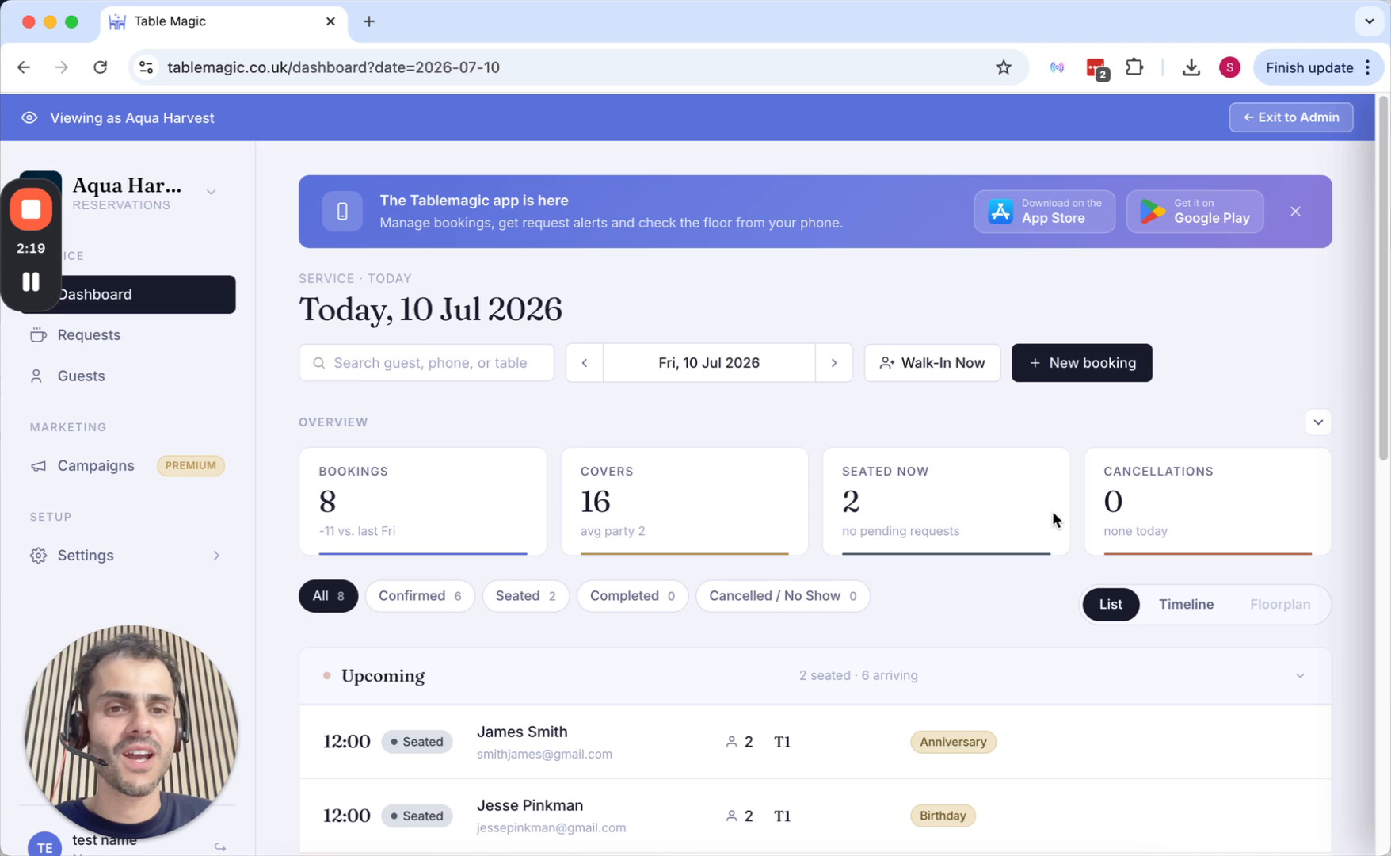
{"action": "left_click", "coordinate": [1039, 373]}
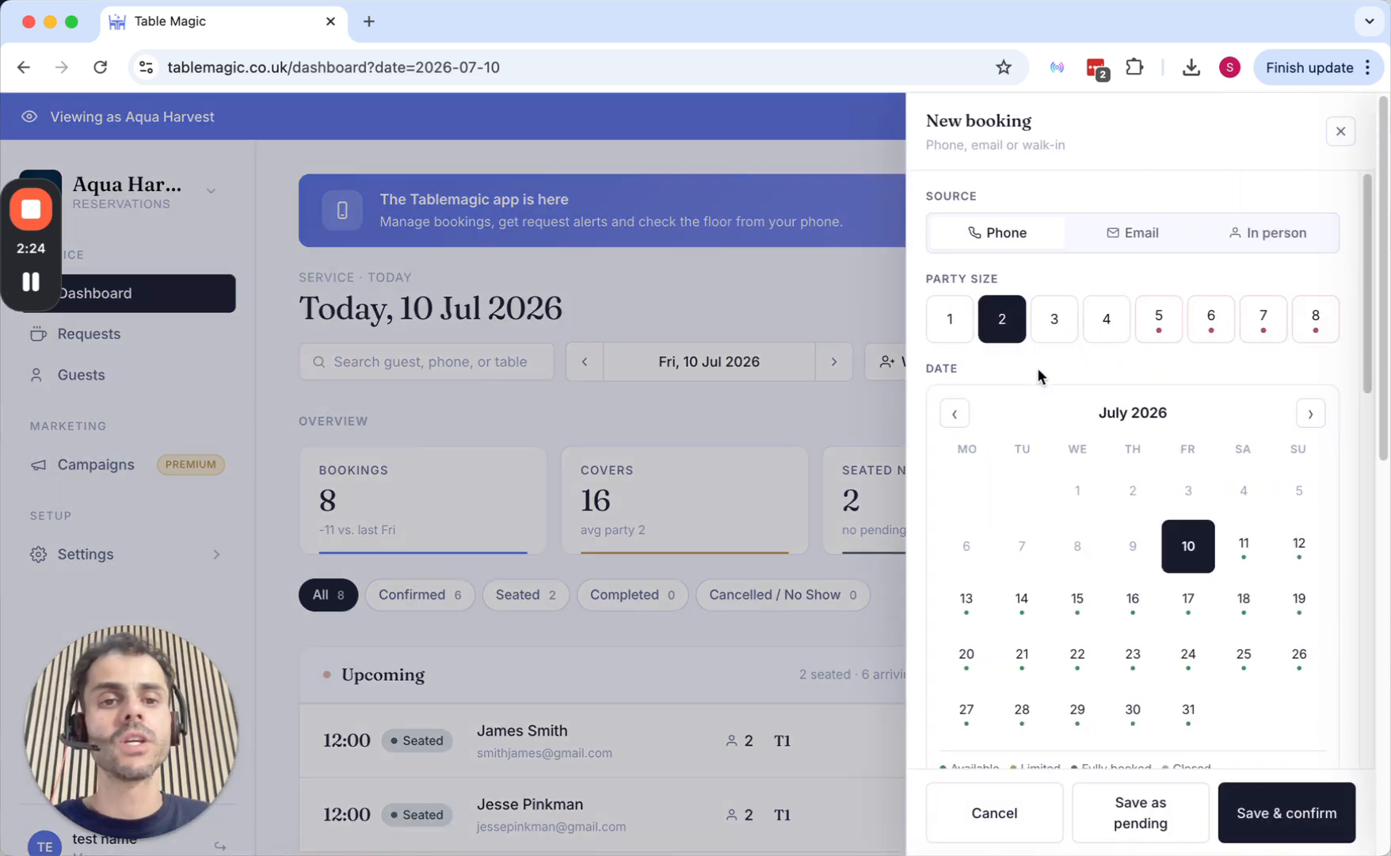
{"action": "scroll", "coordinate": [1050, 323], "scroll_direction": "down", "scroll_amount": 1}
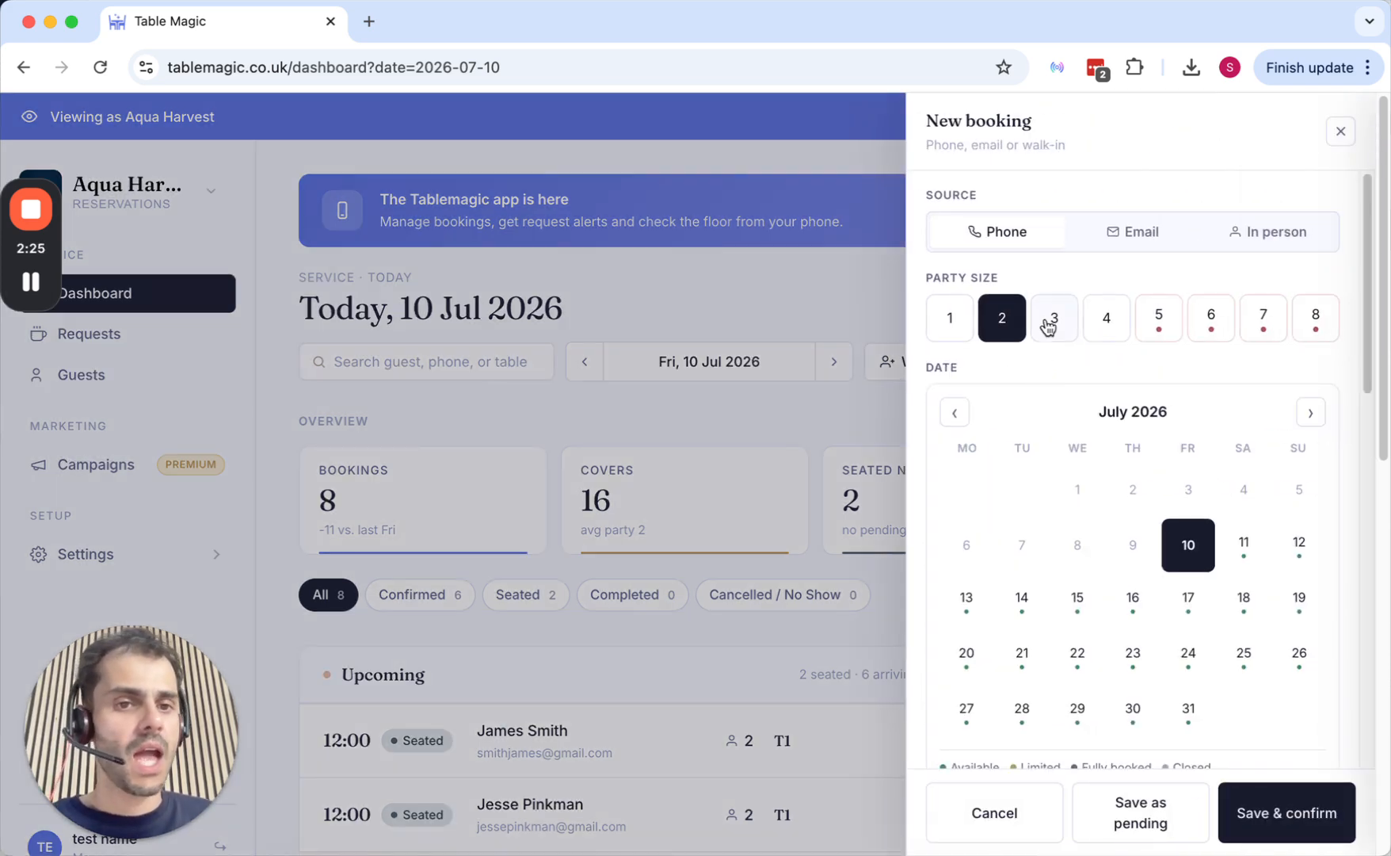
{"action": "left_click", "coordinate": [1142, 217]}
{"action": "left_click", "coordinate": [994, 201]}
{"action": "left_click", "coordinate": [1260, 214]}
{"action": "left_click", "coordinate": [986, 203]}
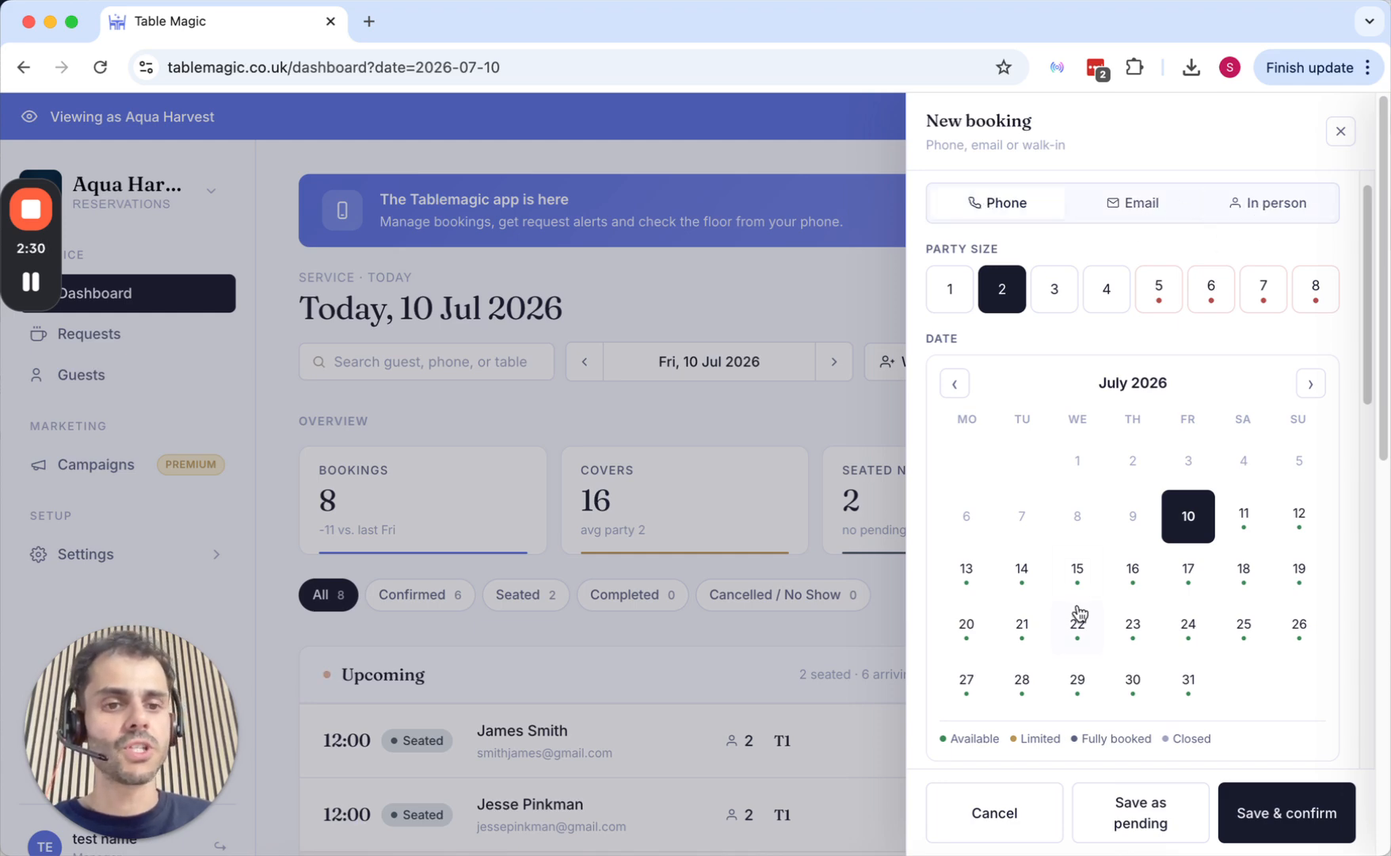
Choose 23 July 2026 as the new booking's date and review its lunch and dinner time slots
{"action": "left_click", "coordinate": [1125, 626]}
{"action": "scroll", "coordinate": [1126, 628], "scroll_direction": "down", "scroll_amount": 3}
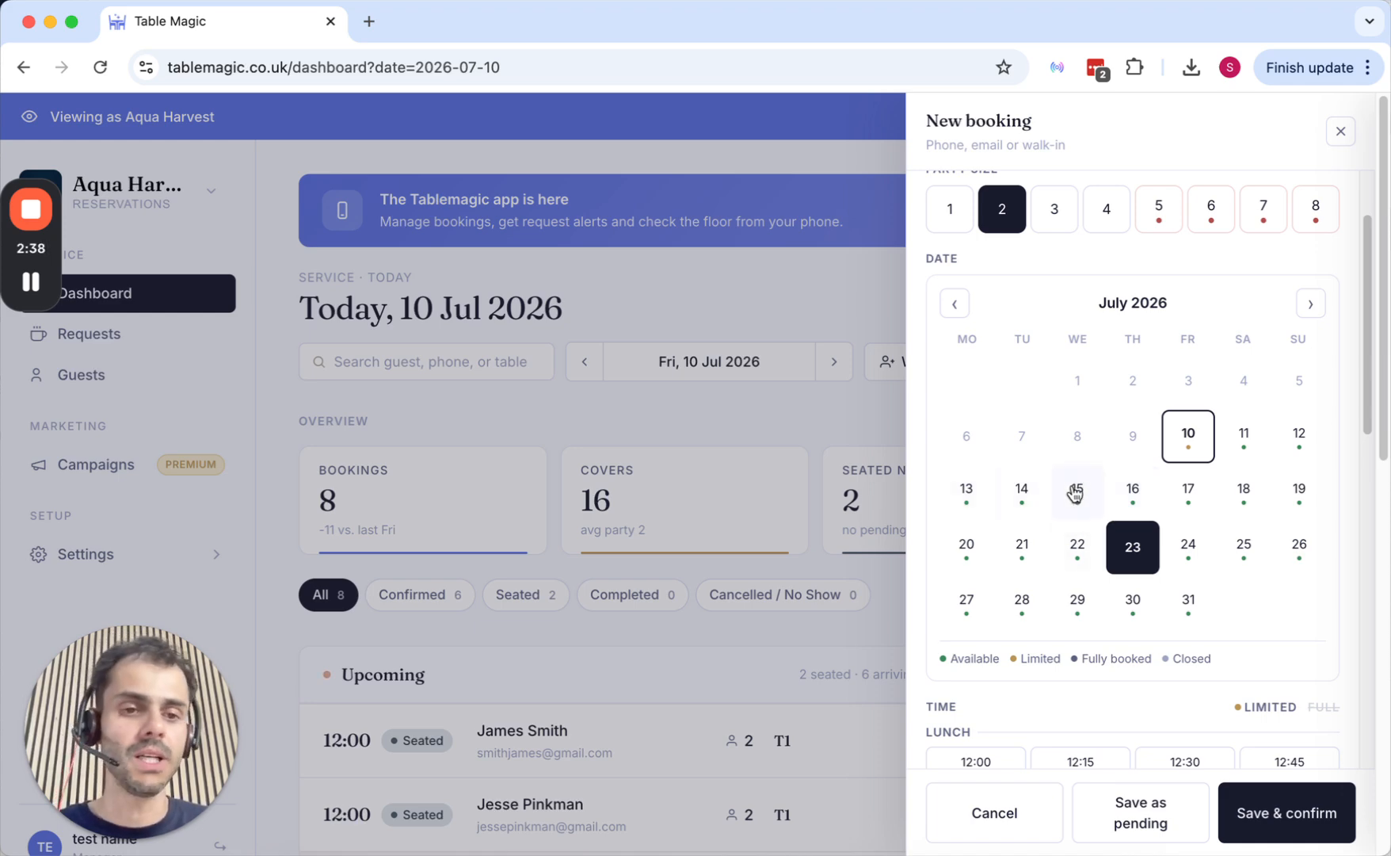
{"action": "scroll", "coordinate": [1074, 493], "scroll_direction": "down", "scroll_amount": 5}
{"action": "scroll", "coordinate": [1074, 493], "scroll_direction": "down", "scroll_amount": 1}
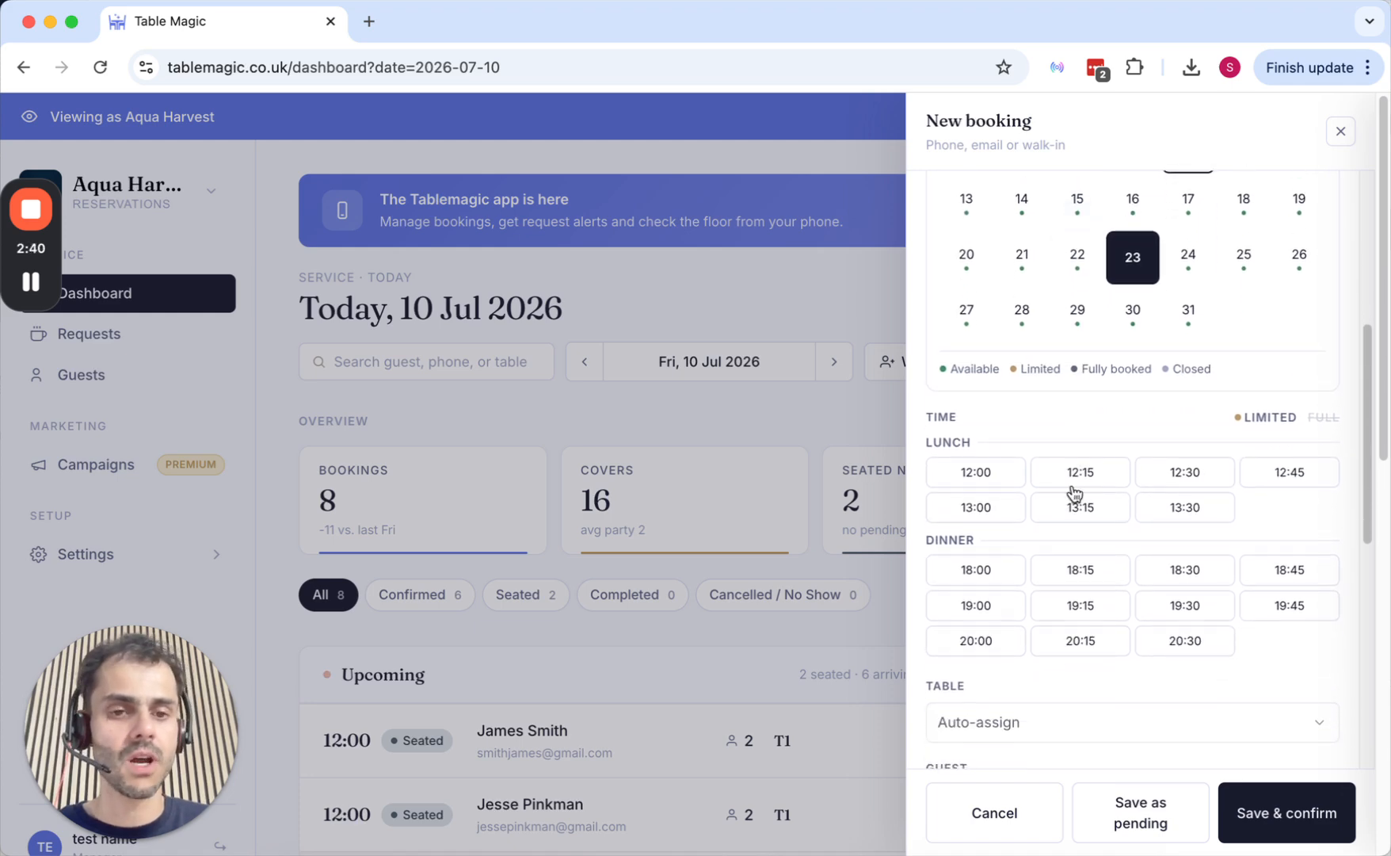
{"action": "scroll", "coordinate": [987, 636], "scroll_direction": "down", "scroll_amount": 2}
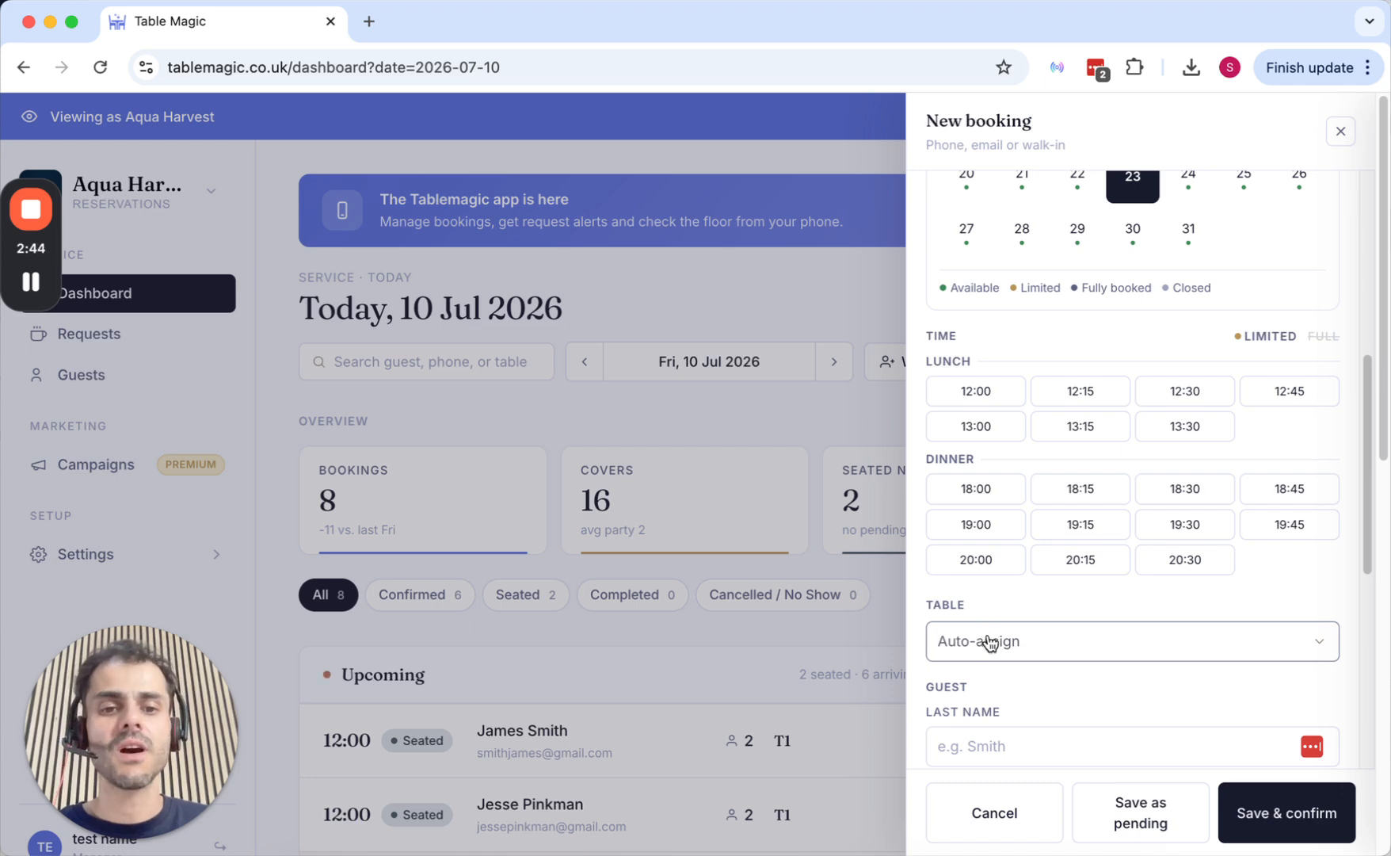
Choose the 18:15 dinner slot and assign table T1 (3p) to the new booking
{"action": "scroll", "coordinate": [988, 640], "scroll_direction": "down", "scroll_amount": 2}
{"action": "left_click", "coordinate": [1076, 408]}
{"action": "left_click", "coordinate": [1041, 539]}
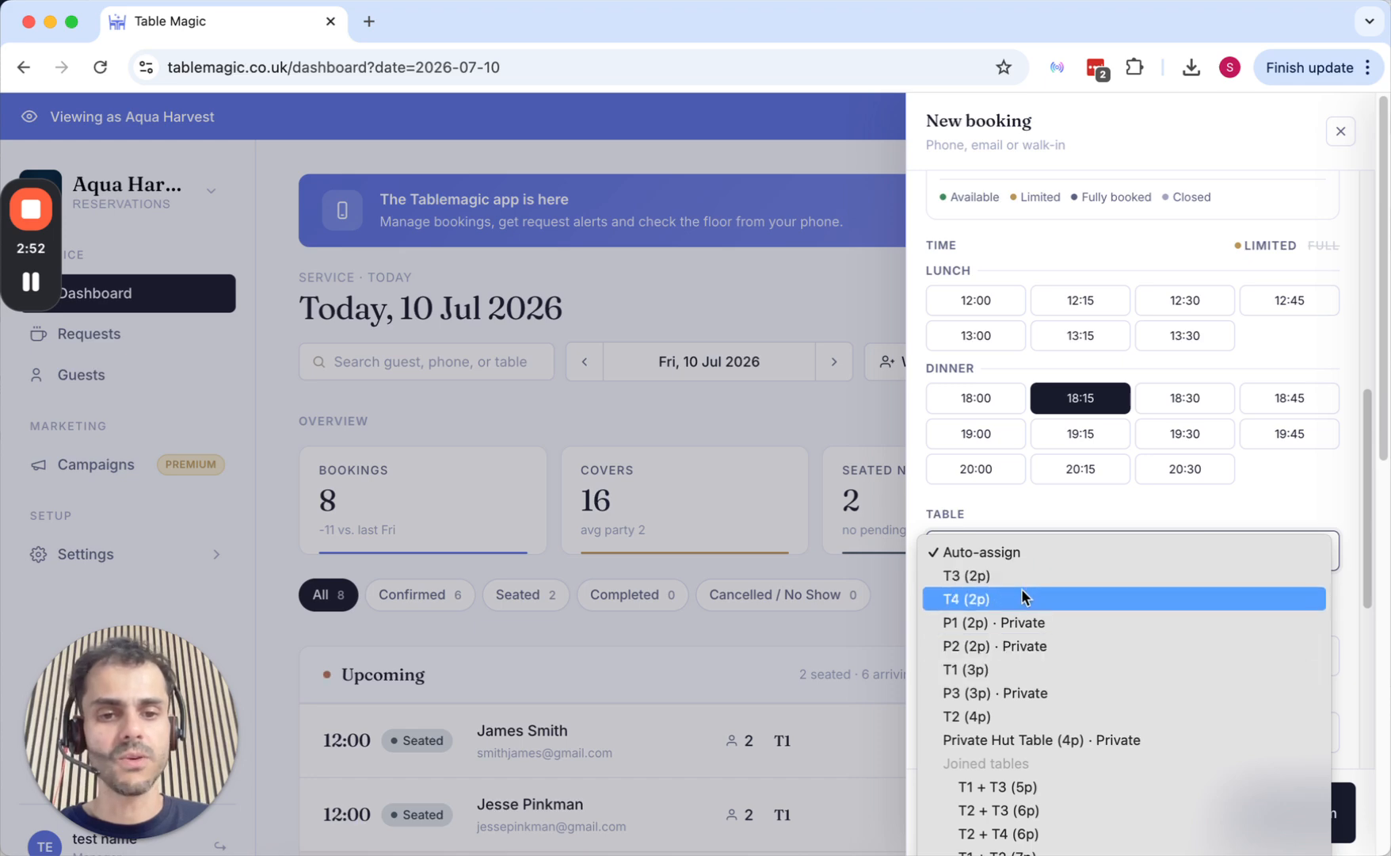
{"action": "left_click", "coordinate": [1005, 672]}
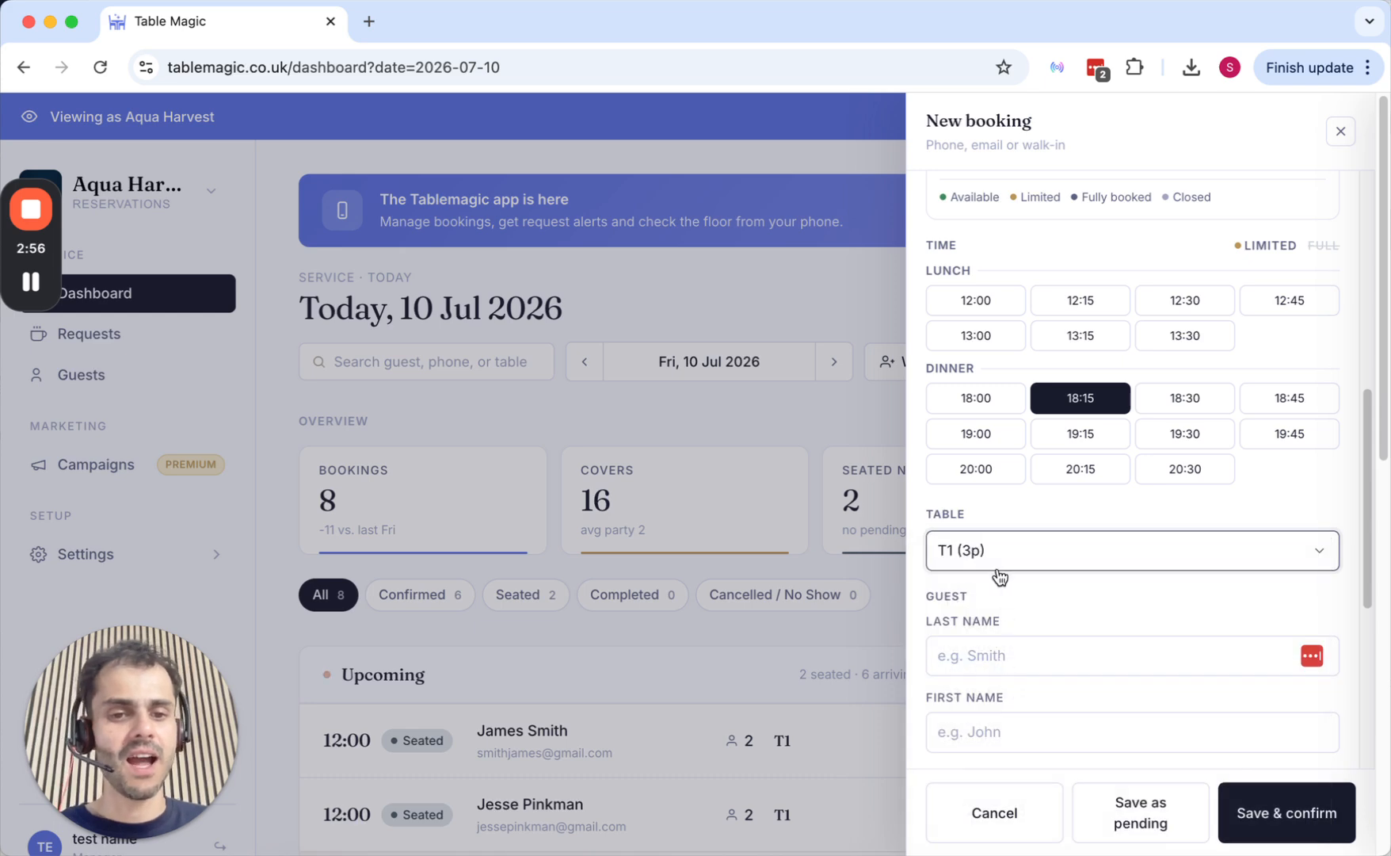
Enter the first letters of the guest's last name in the new booking
{"action": "scroll", "coordinate": [993, 610], "scroll_direction": "down", "scroll_amount": 1}
{"action": "left_click", "coordinate": [984, 635]}
{"action": "type", "text": "nas"}
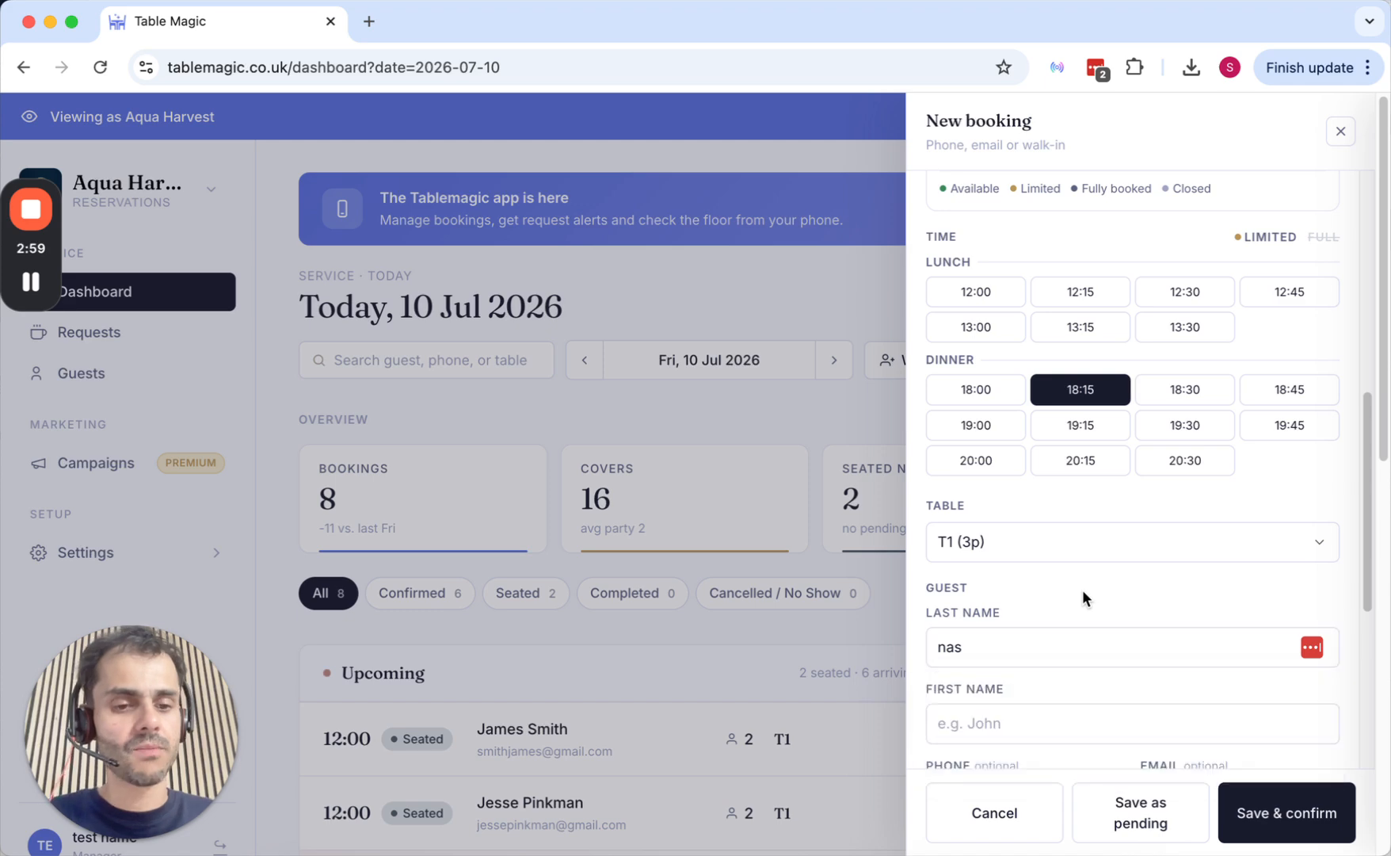
{"action": "left_click", "coordinate": [1071, 638]}
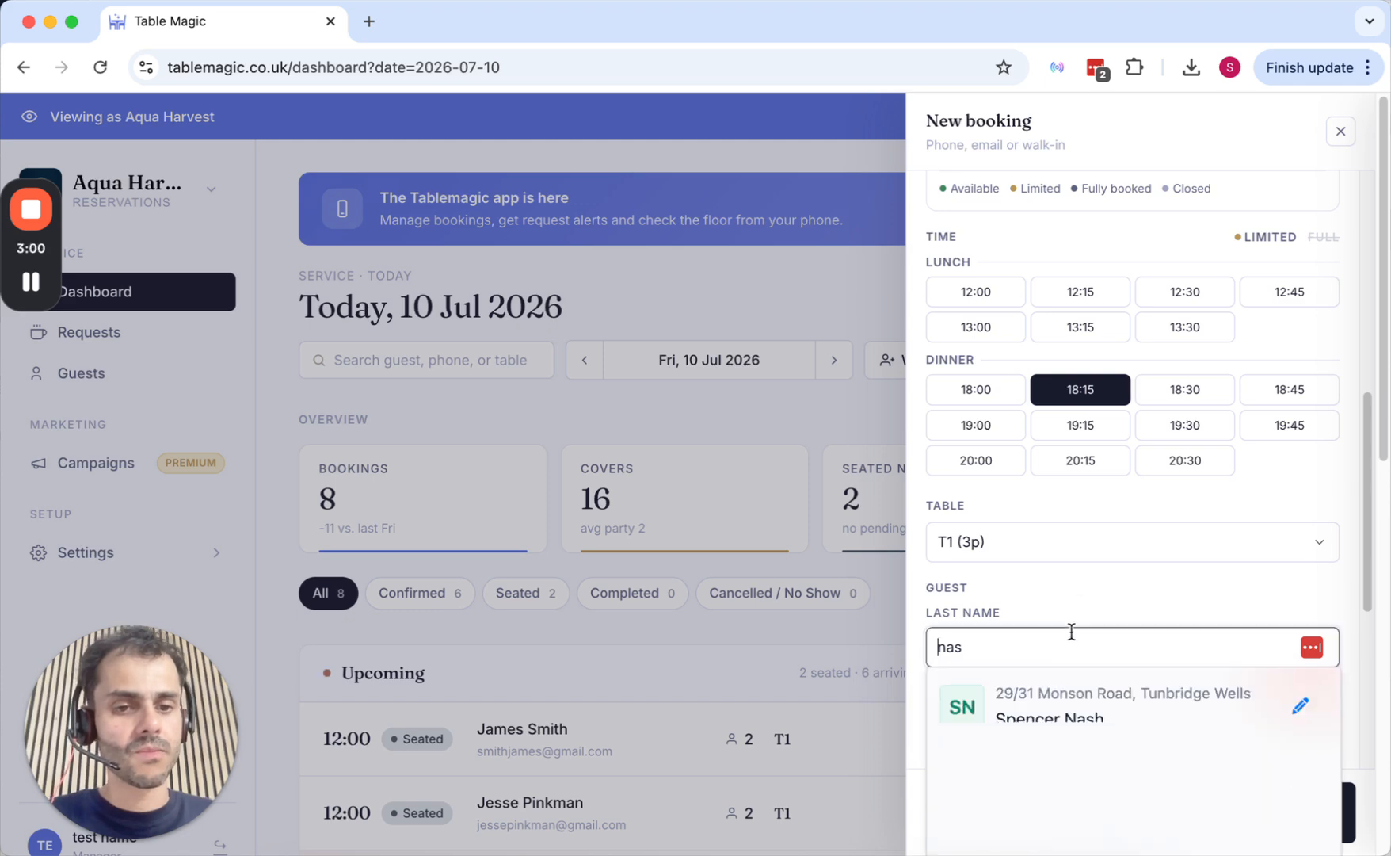
Turn off LastPass for this site and dismiss its autofill popup over the guest fields
{"action": "scroll", "coordinate": [1280, 688], "scroll_direction": "down", "scroll_amount": 1}
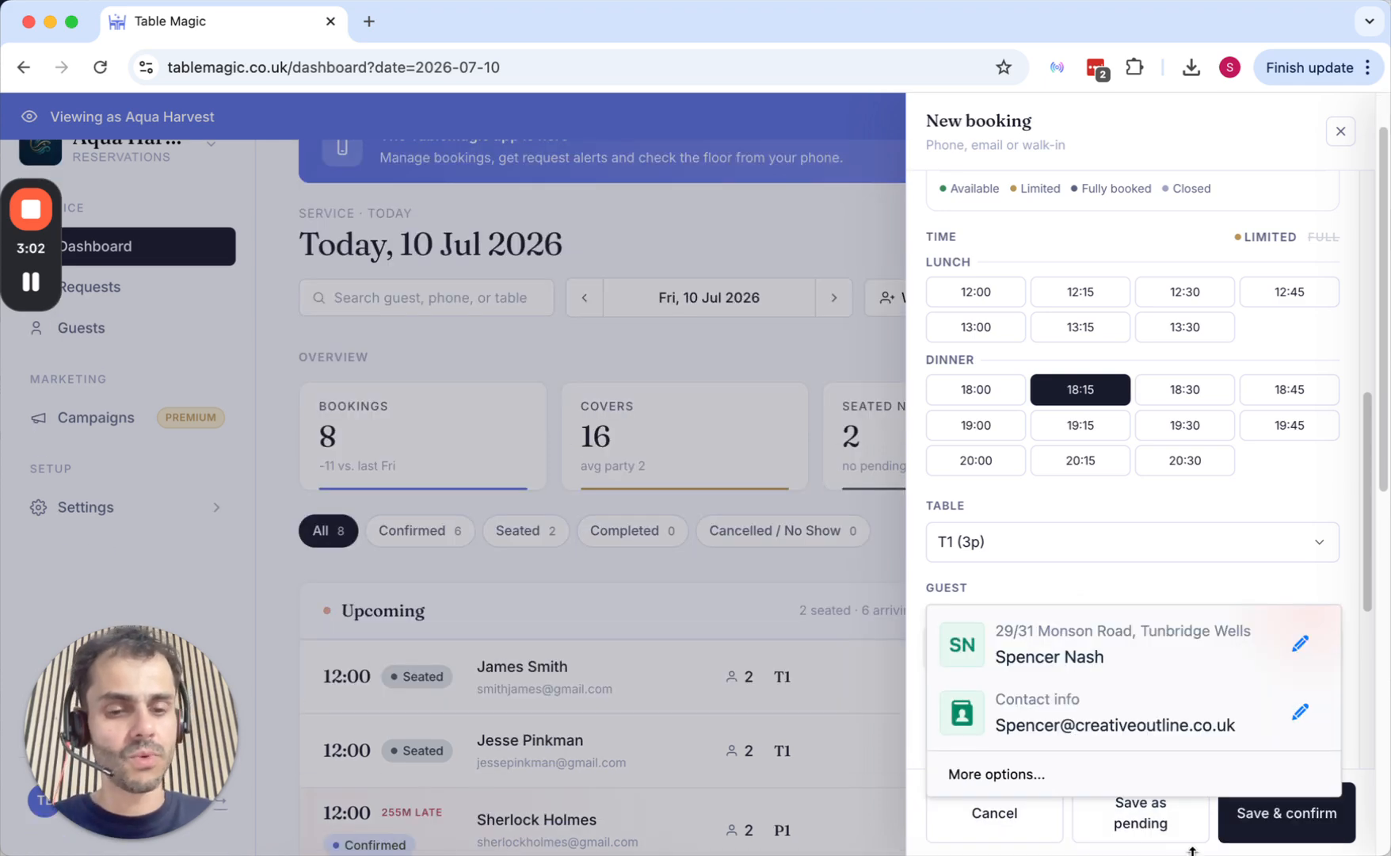
{"action": "left_click", "coordinate": [1135, 763]}
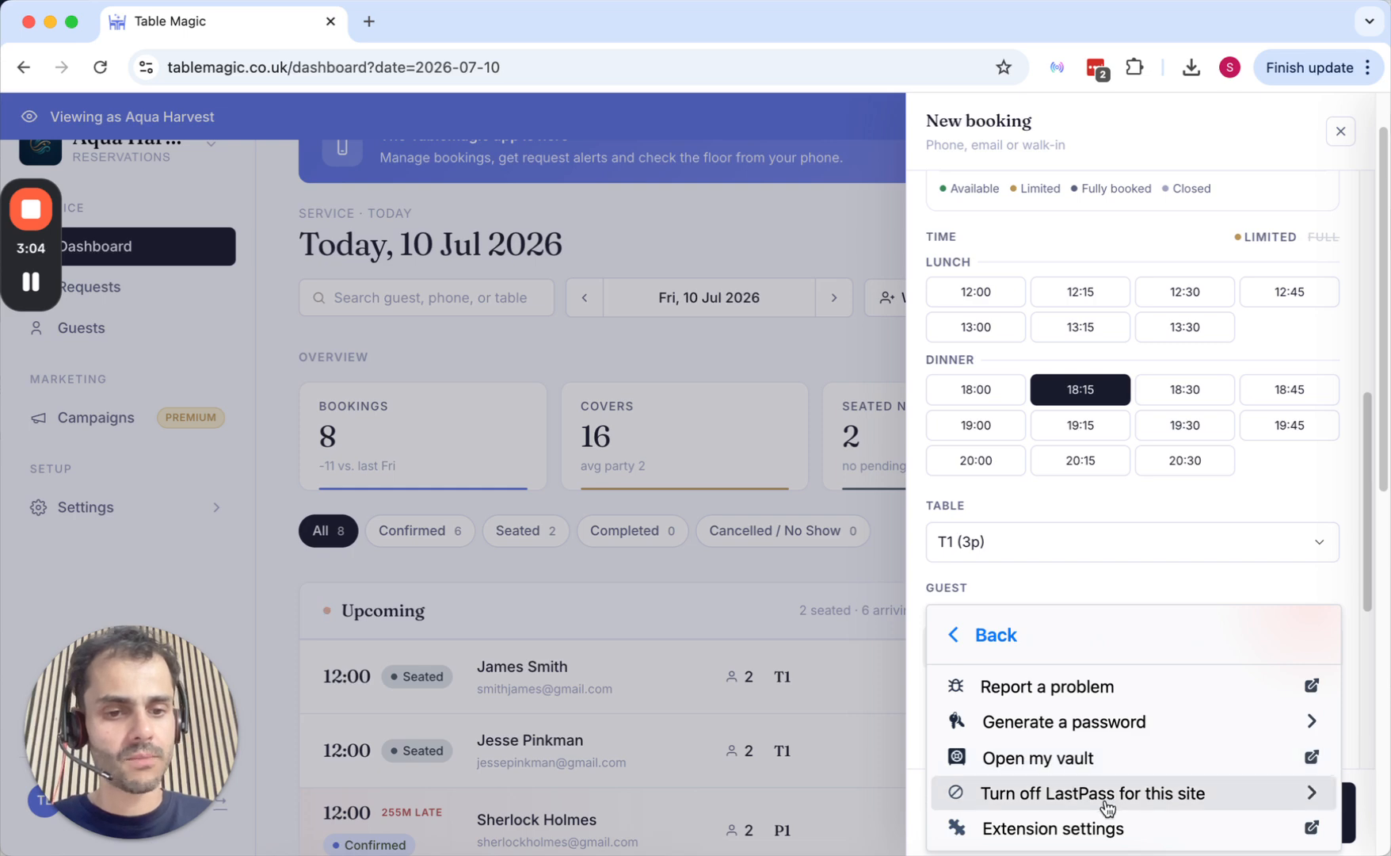
{"action": "left_click", "coordinate": [1104, 794]}
{"action": "left_click", "coordinate": [1071, 717]}
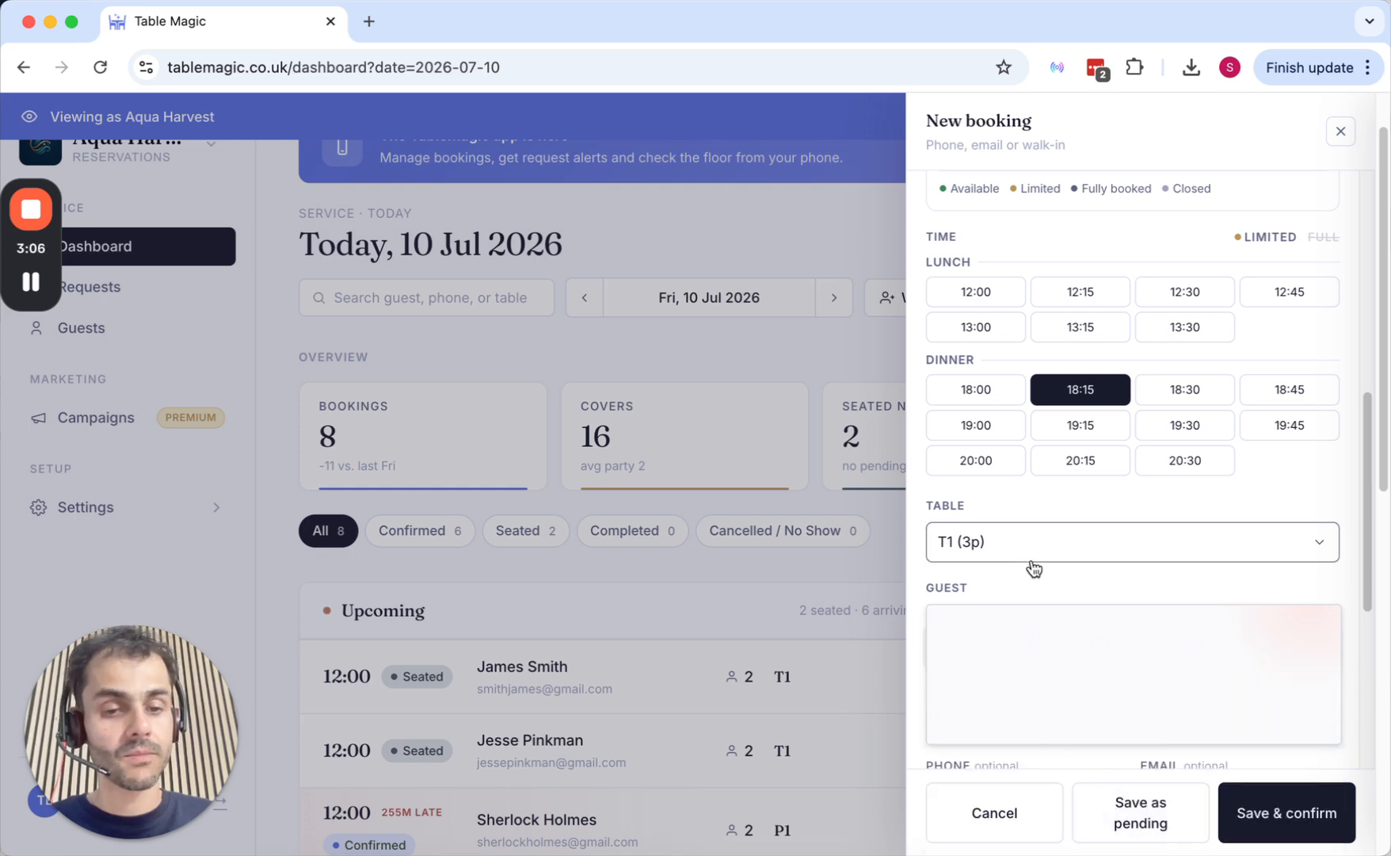
{"action": "left_click", "coordinate": [1311, 631]}
Complete the guest's last name and fill in the guest details from the matching saved guest
{"action": "left_click", "coordinate": [1139, 646]}
{"action": "key", "text": "BackSpace"}
{"action": "type", "text": "sh"}
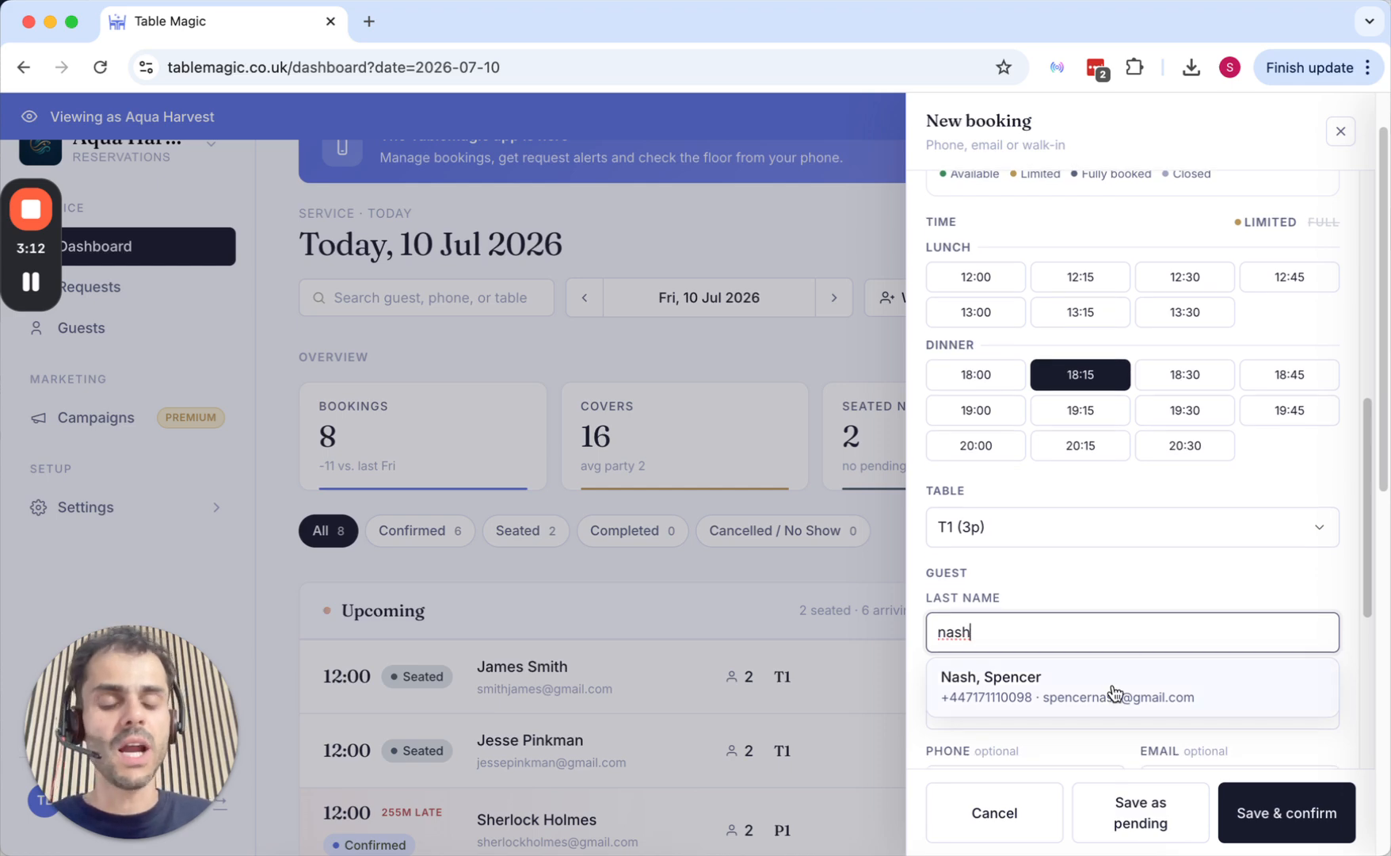
{"action": "left_click", "coordinate": [1113, 692]}
Review the guest contact, opt-in, occasion, dietary and note fields, highlight the phone number, and cancel the new booking
{"action": "scroll", "coordinate": [1090, 689], "scroll_direction": "down", "scroll_amount": 5}
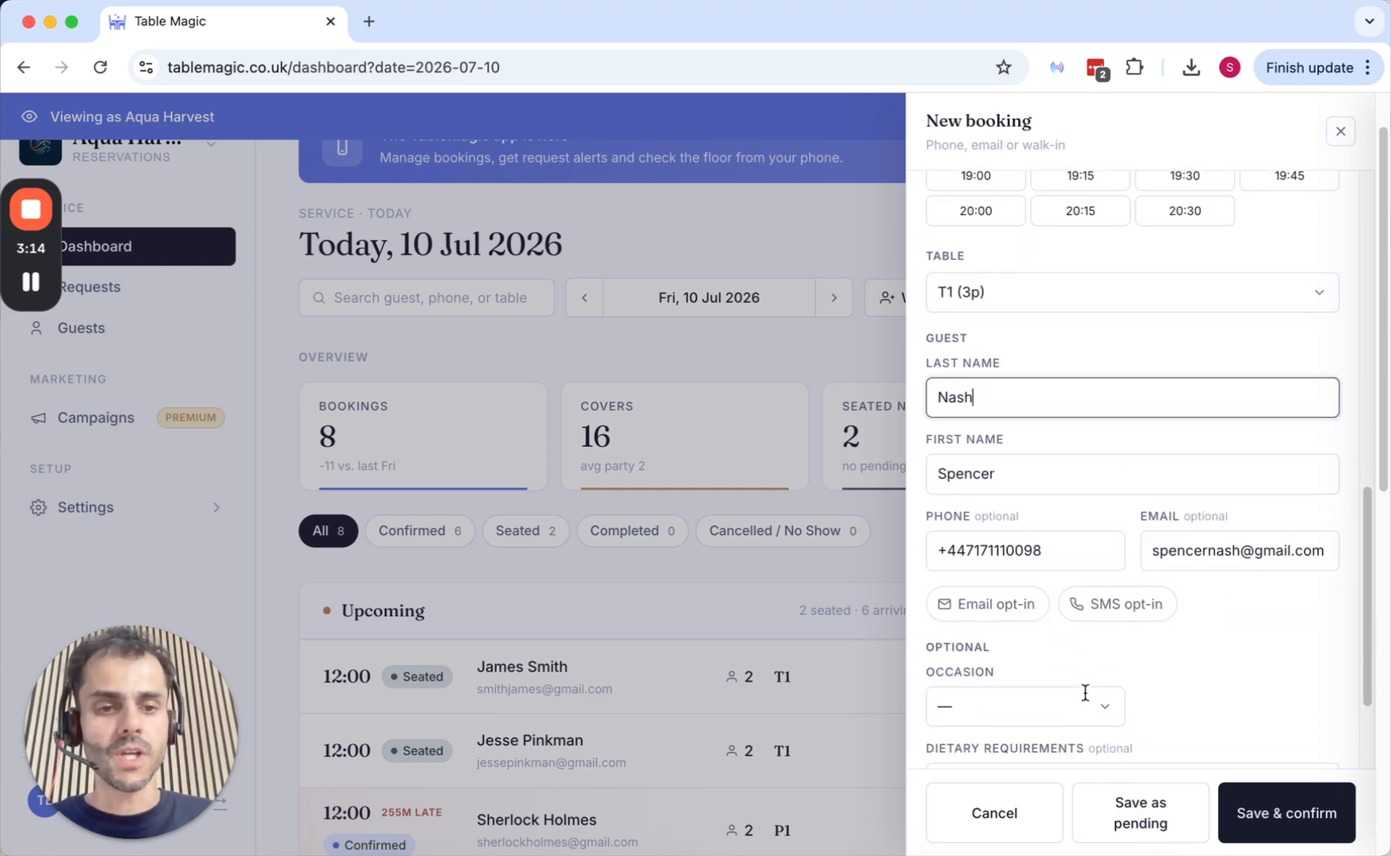
{"action": "scroll", "coordinate": [1086, 691], "scroll_direction": "up", "scroll_amount": 4}
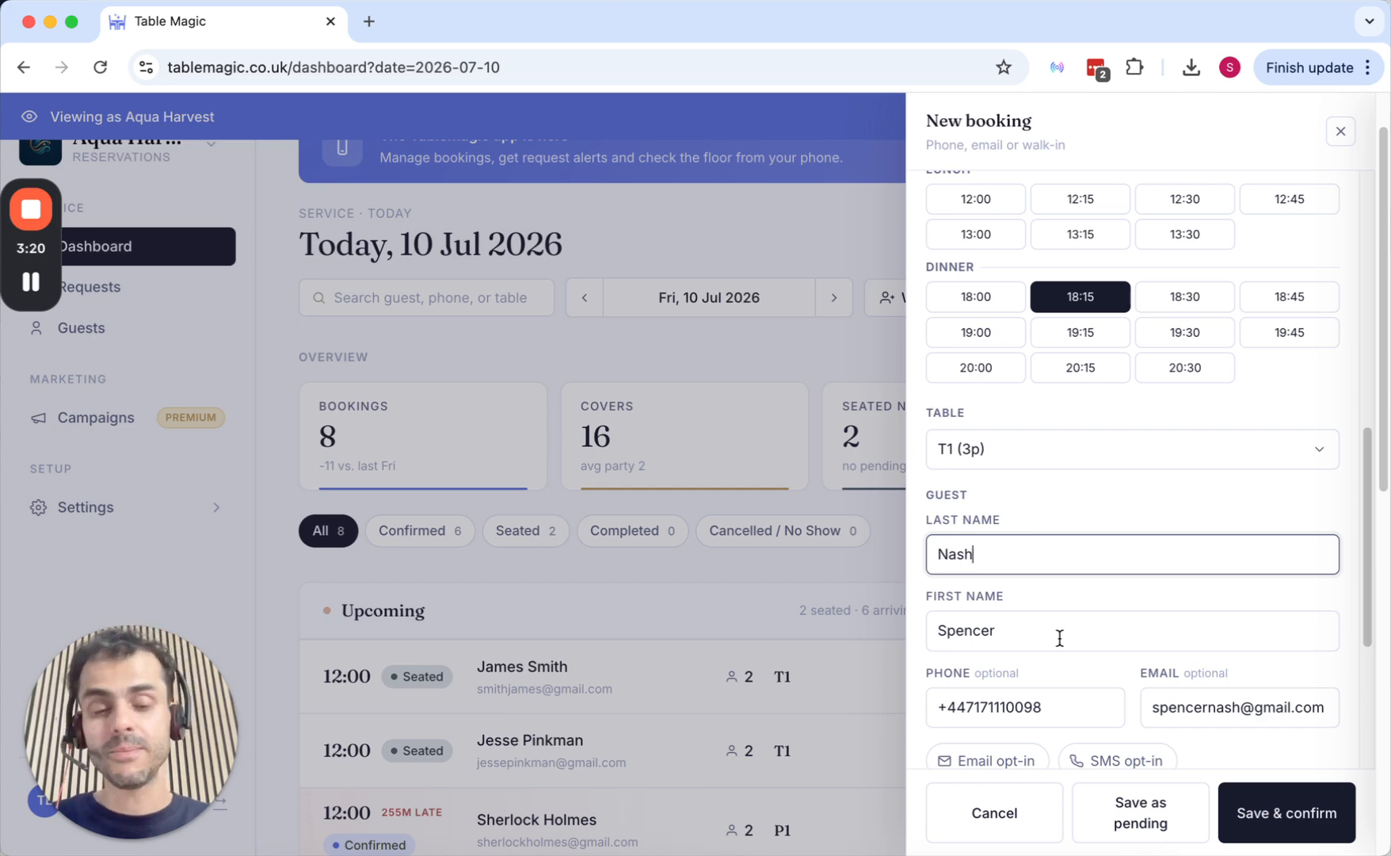
{"action": "scroll", "coordinate": [1059, 637], "scroll_direction": "down", "scroll_amount": 2}
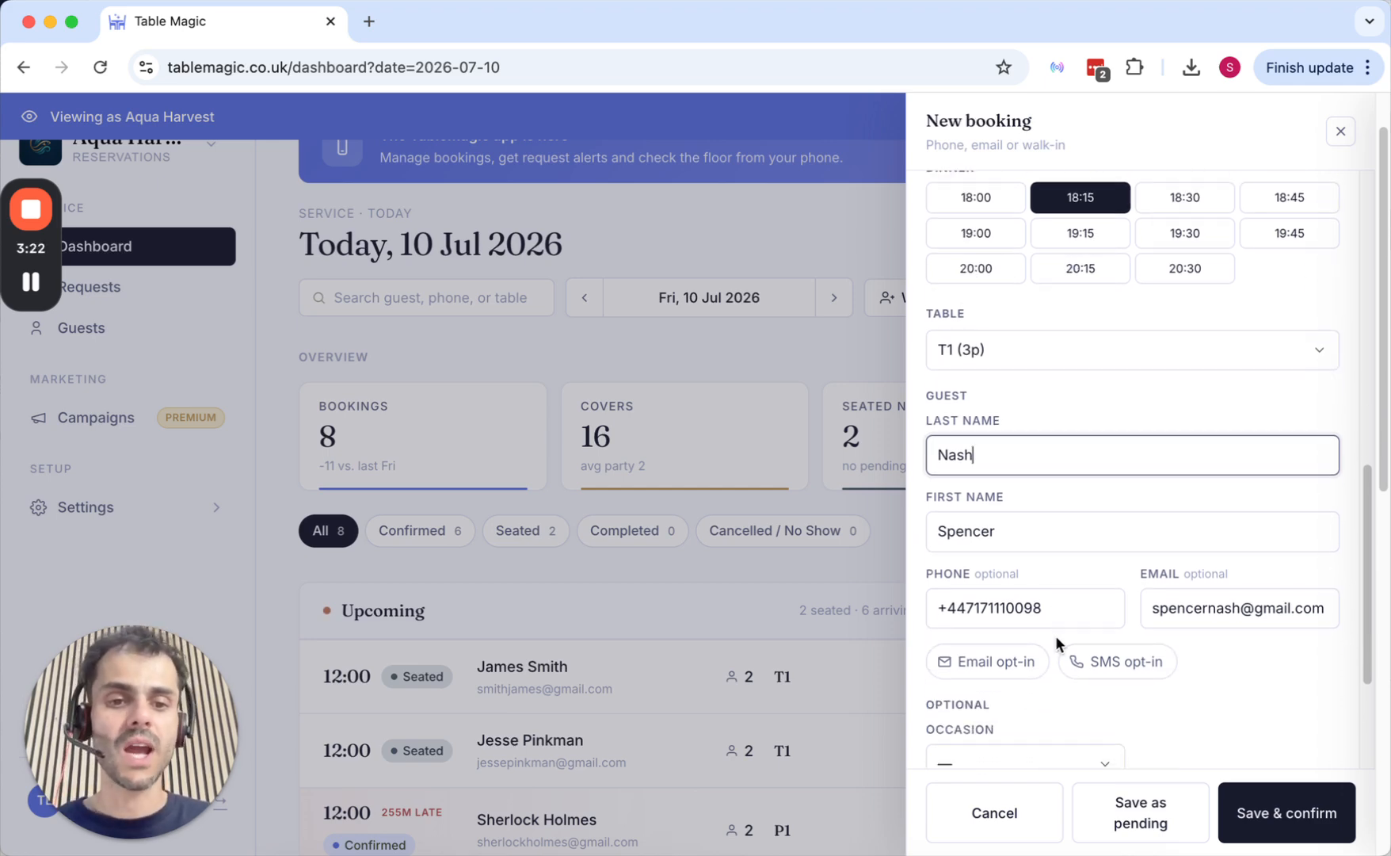
{"action": "scroll", "coordinate": [1018, 606], "scroll_direction": "down", "scroll_amount": 3}
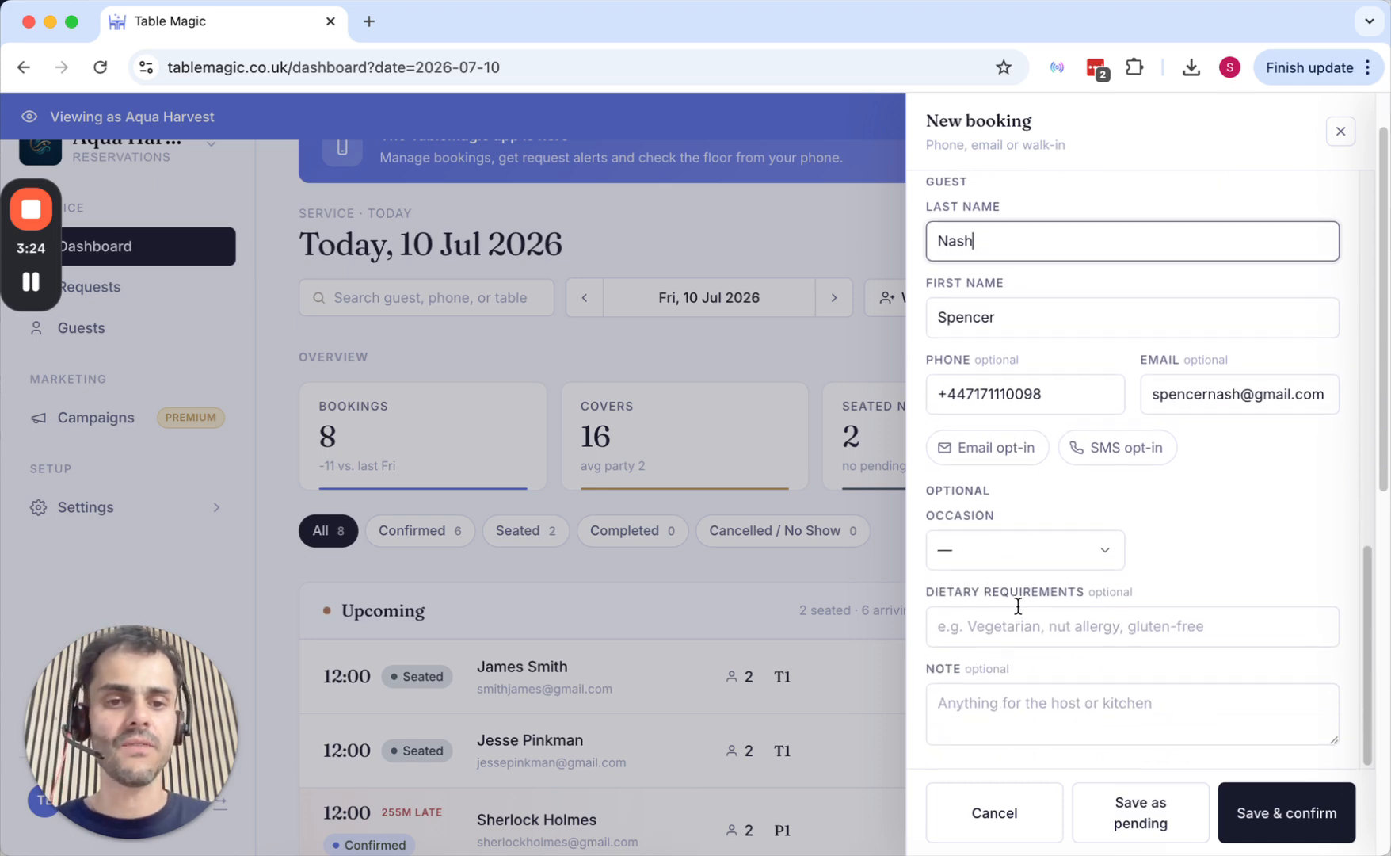
{"action": "scroll", "coordinate": [981, 461], "scroll_direction": "up", "scroll_amount": 2}
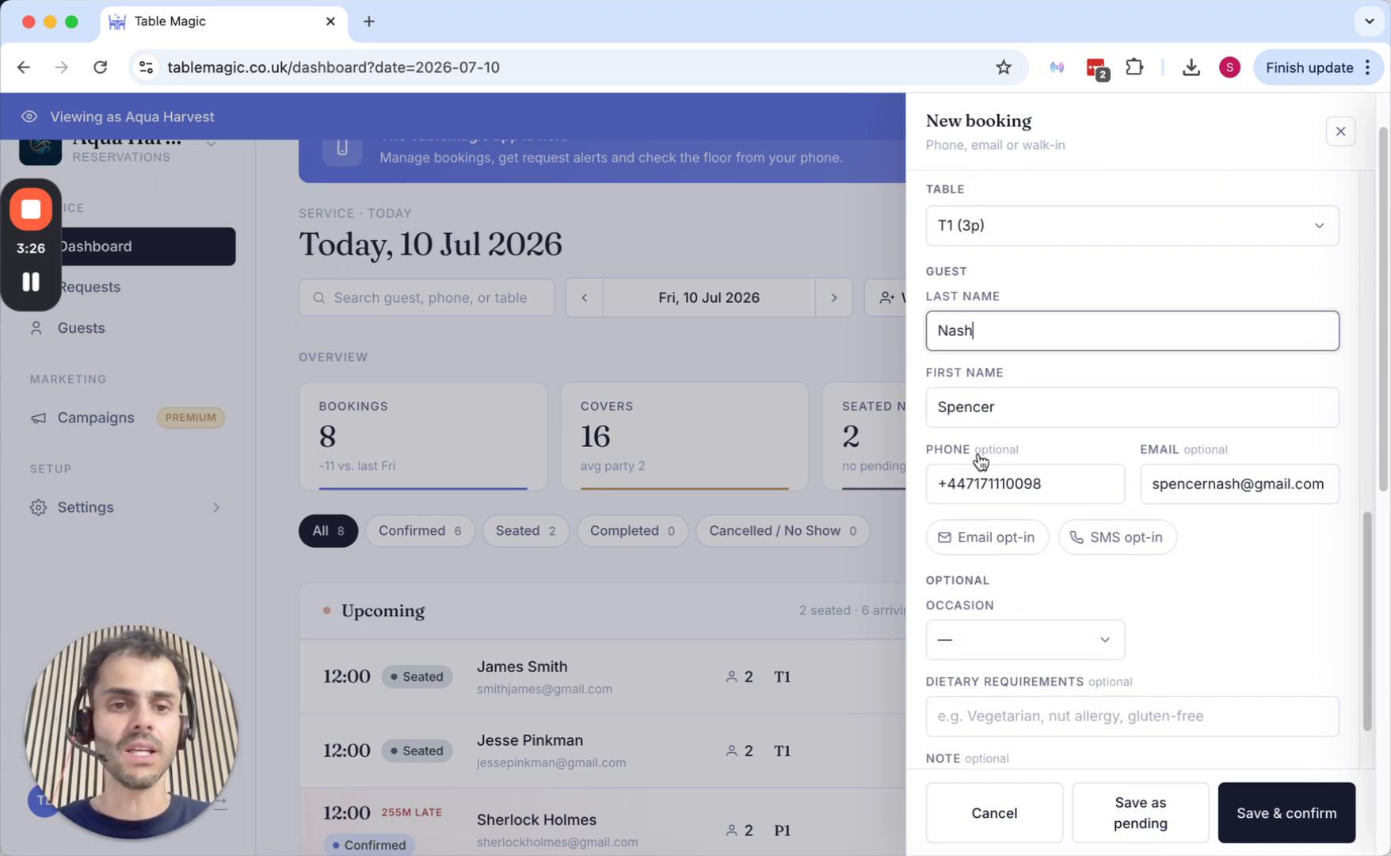
{"action": "triple_click", "coordinate": [980, 493]}
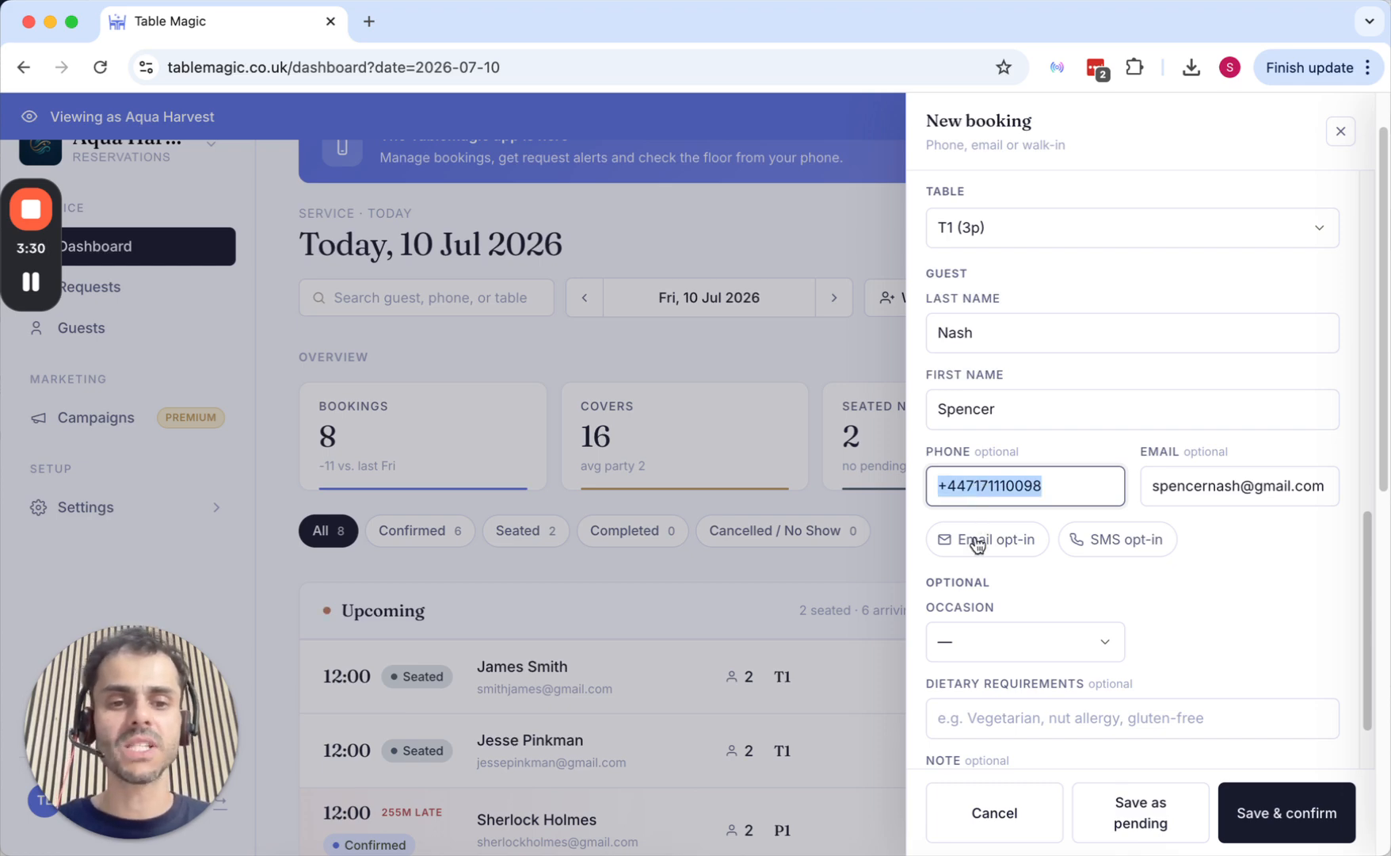
{"action": "scroll", "coordinate": [1069, 563], "scroll_direction": "up", "scroll_amount": 5}
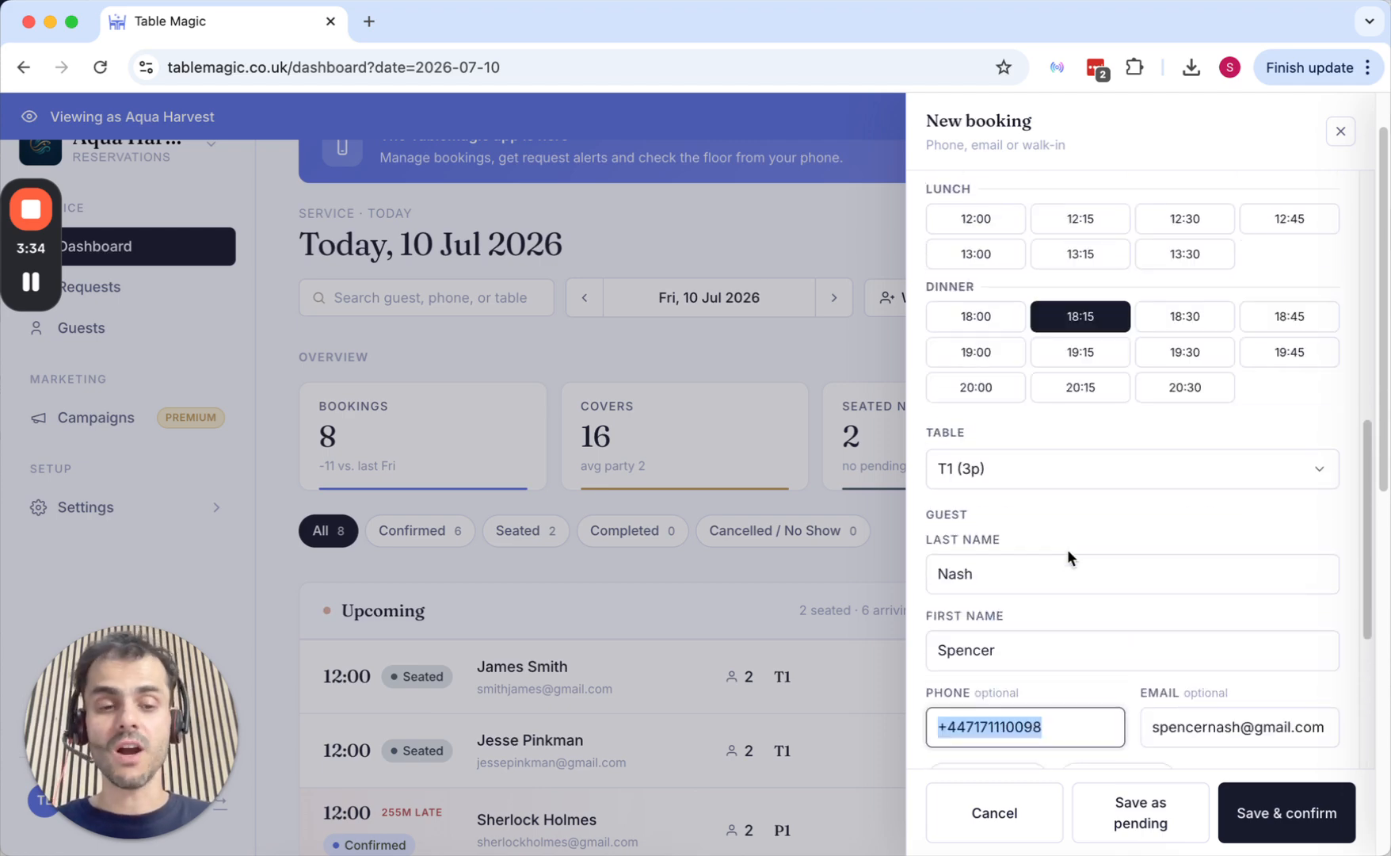
{"action": "scroll", "coordinate": [1067, 557], "scroll_direction": "down", "scroll_amount": 5}
{"action": "left_click", "coordinate": [1000, 813]}
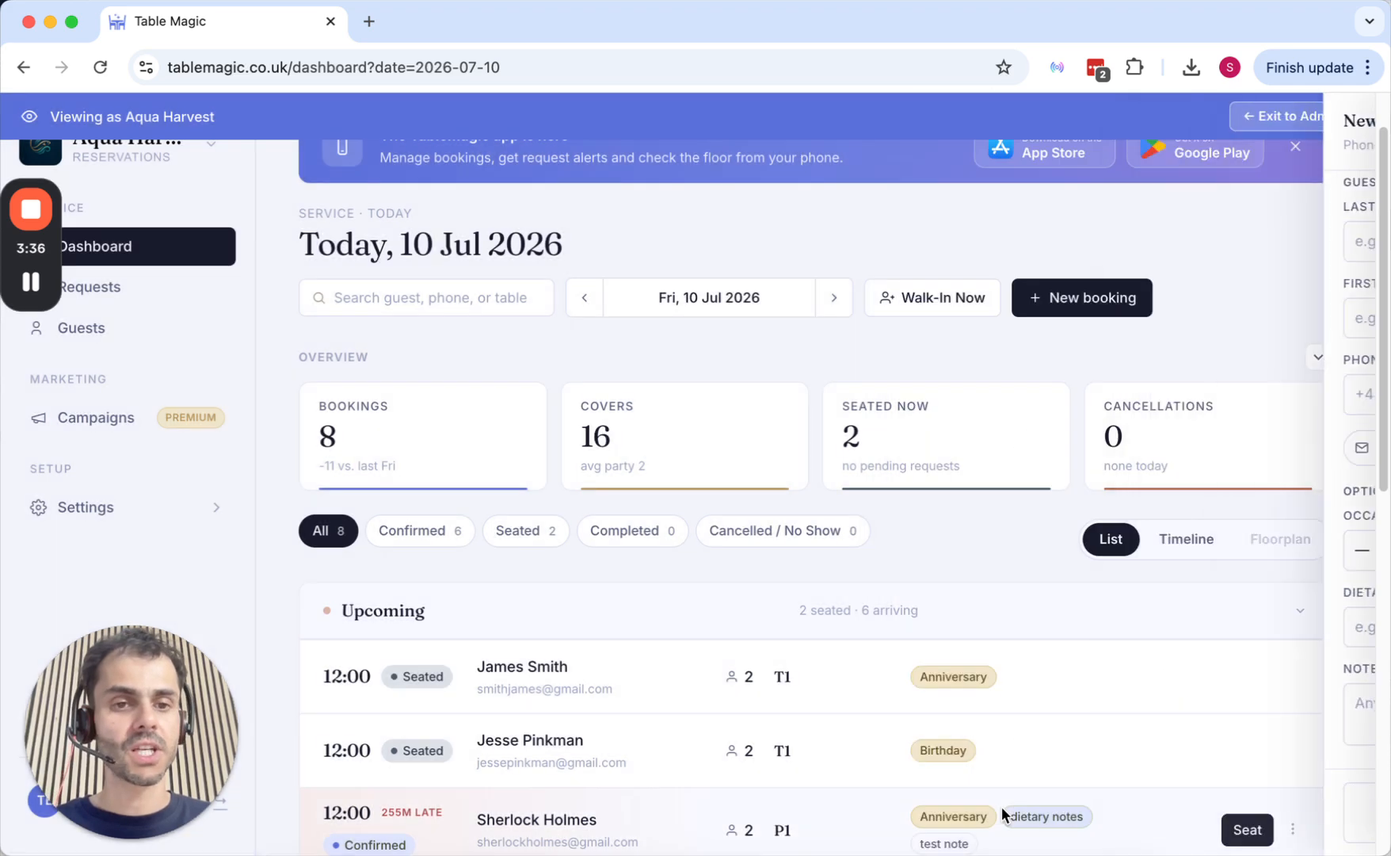
Open the walk-in form, inspect its party size, table and name fields, and cancel without seating anyone
{"action": "left_click", "coordinate": [912, 306]}
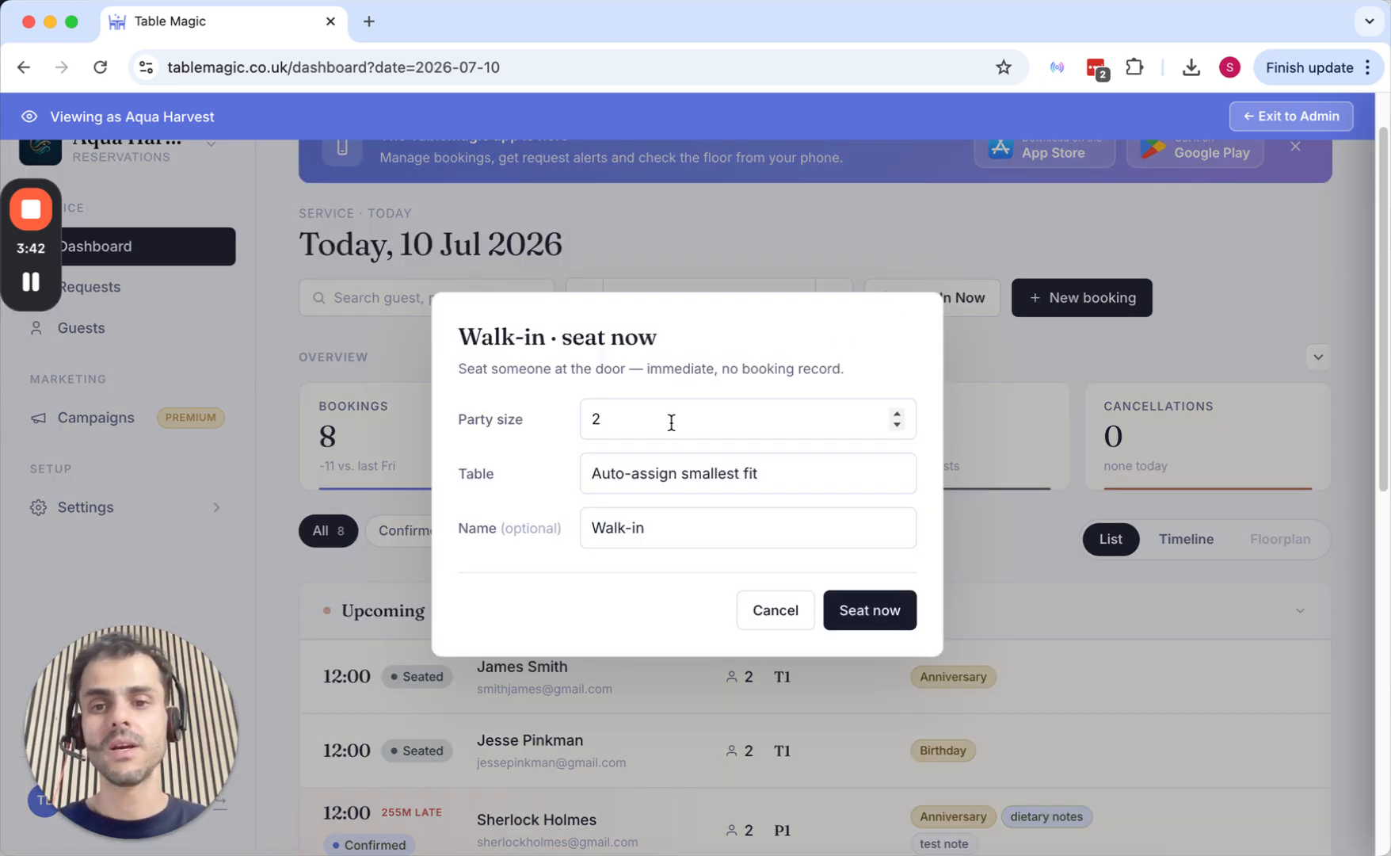
{"action": "left_click", "coordinate": [641, 484]}
{"action": "left_click", "coordinate": [516, 568]}
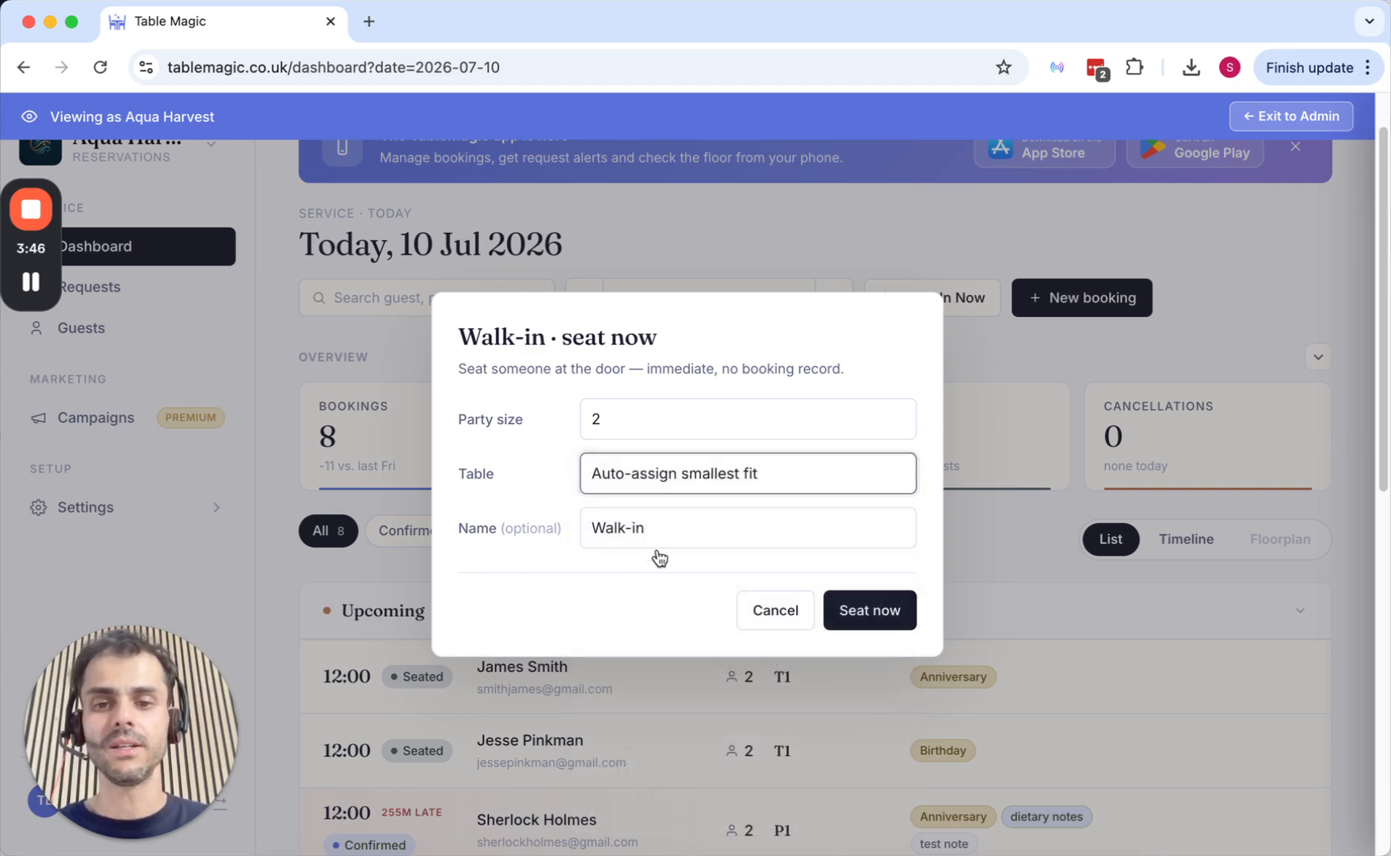
{"action": "triple_click", "coordinate": [648, 530]}
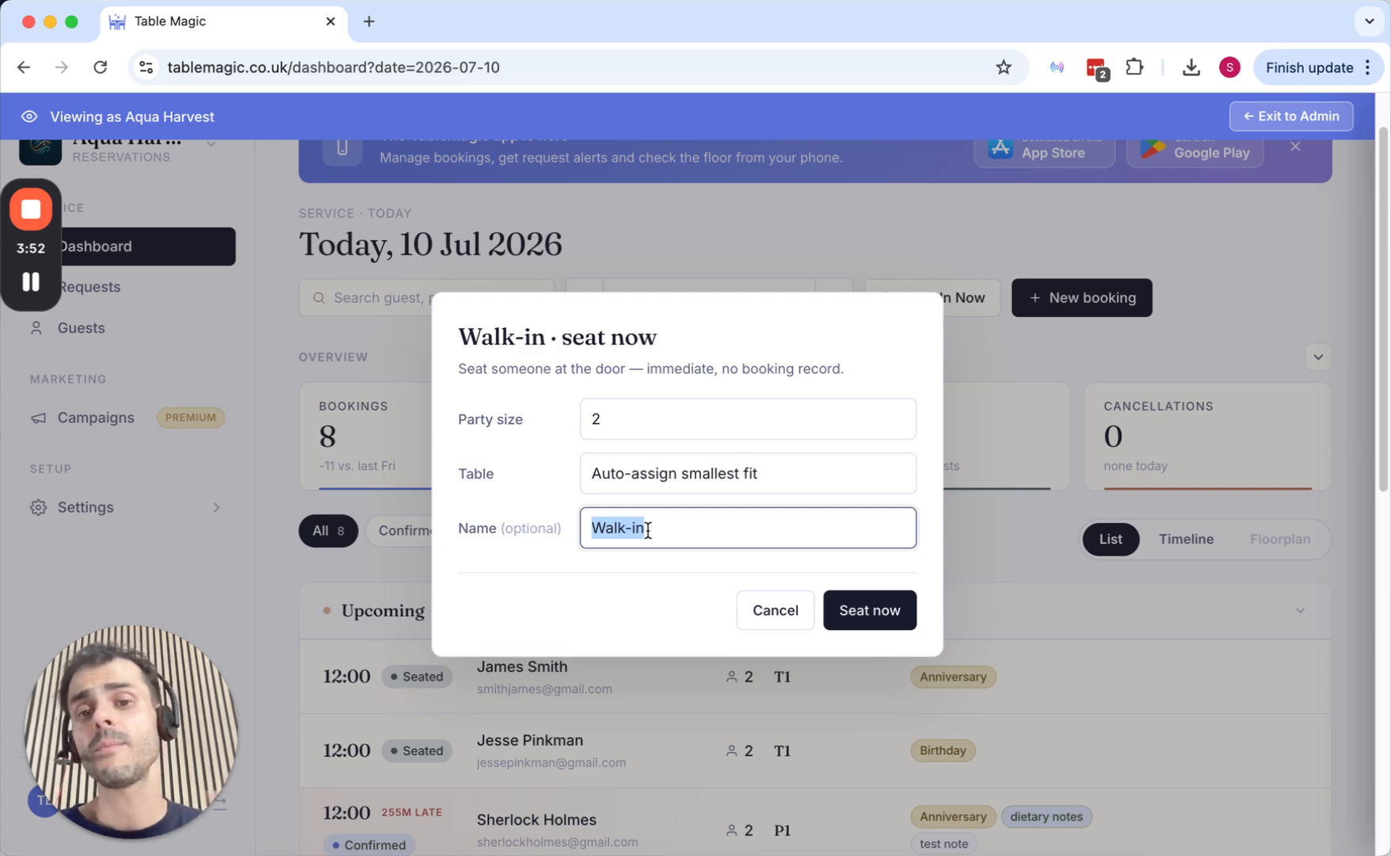
{"action": "left_click", "coordinate": [773, 608]}
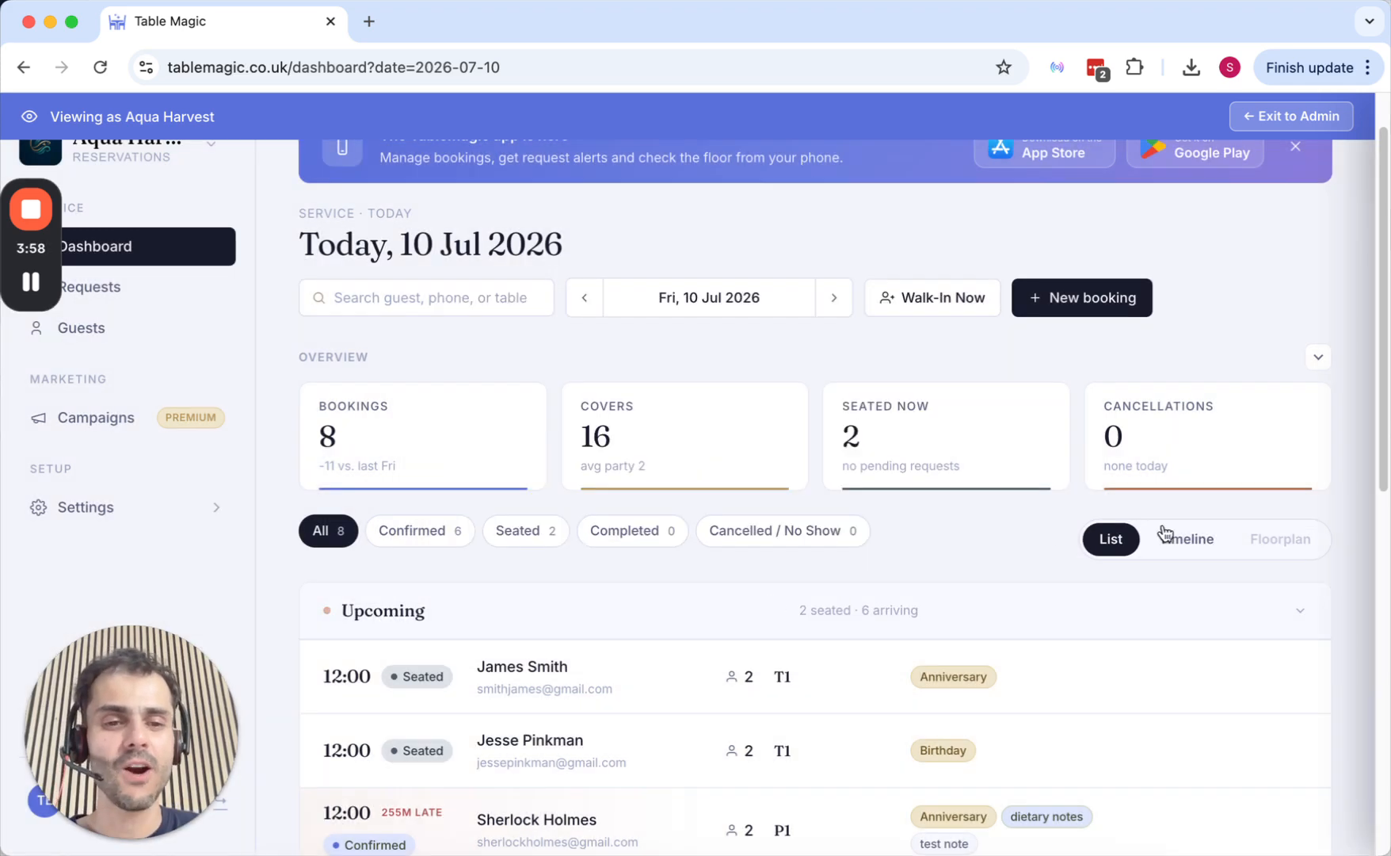
Switch the dashboard from the list to the Timeline view and show the table schedule
{"action": "left_click", "coordinate": [1180, 539]}
{"action": "scroll", "coordinate": [1180, 541], "scroll_direction": "down", "scroll_amount": 4}
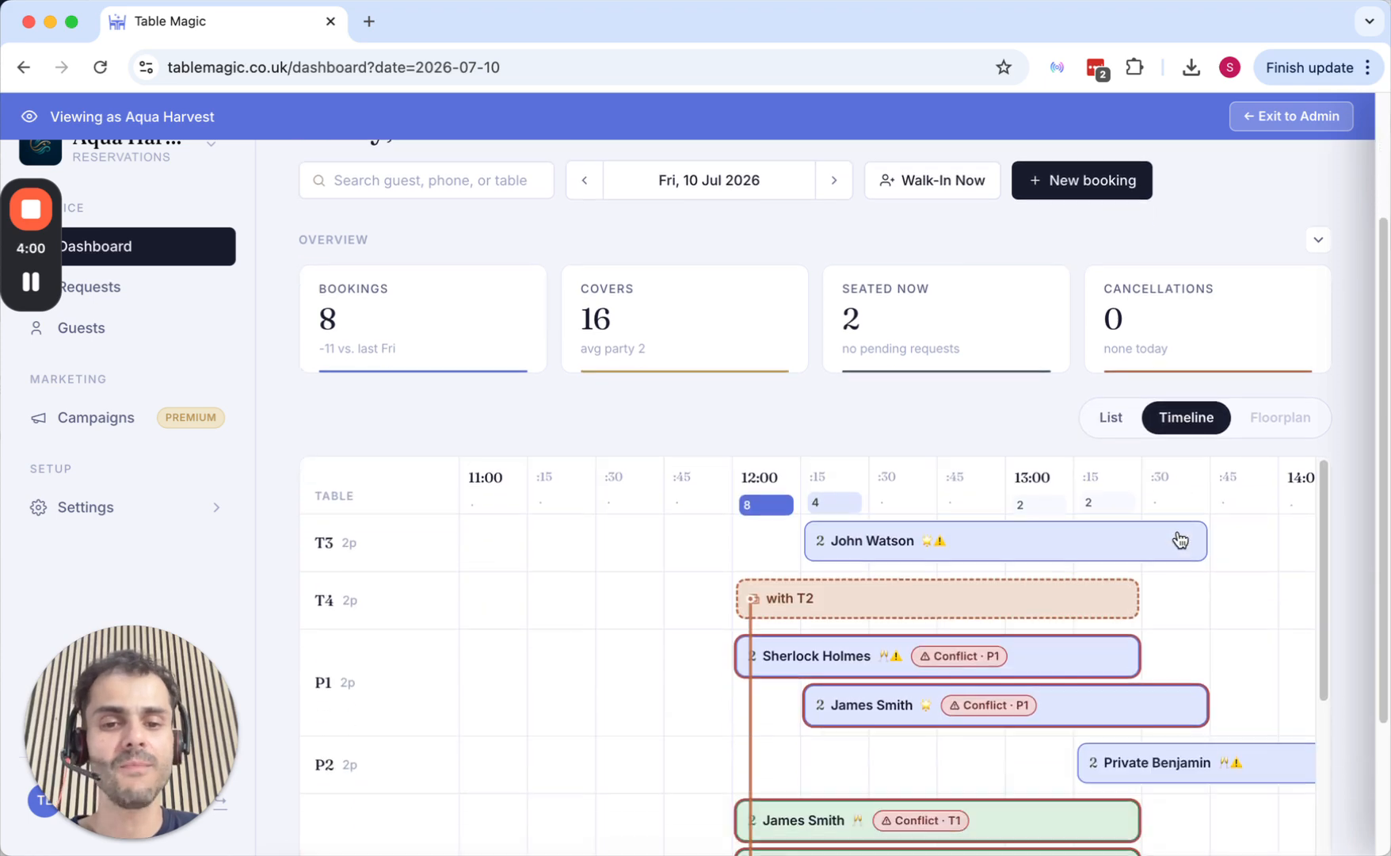
{"action": "mouse_move", "coordinate": [1149, 533]}
{"action": "scroll", "coordinate": [704, 503], "scroll_direction": "down", "scroll_amount": 1}
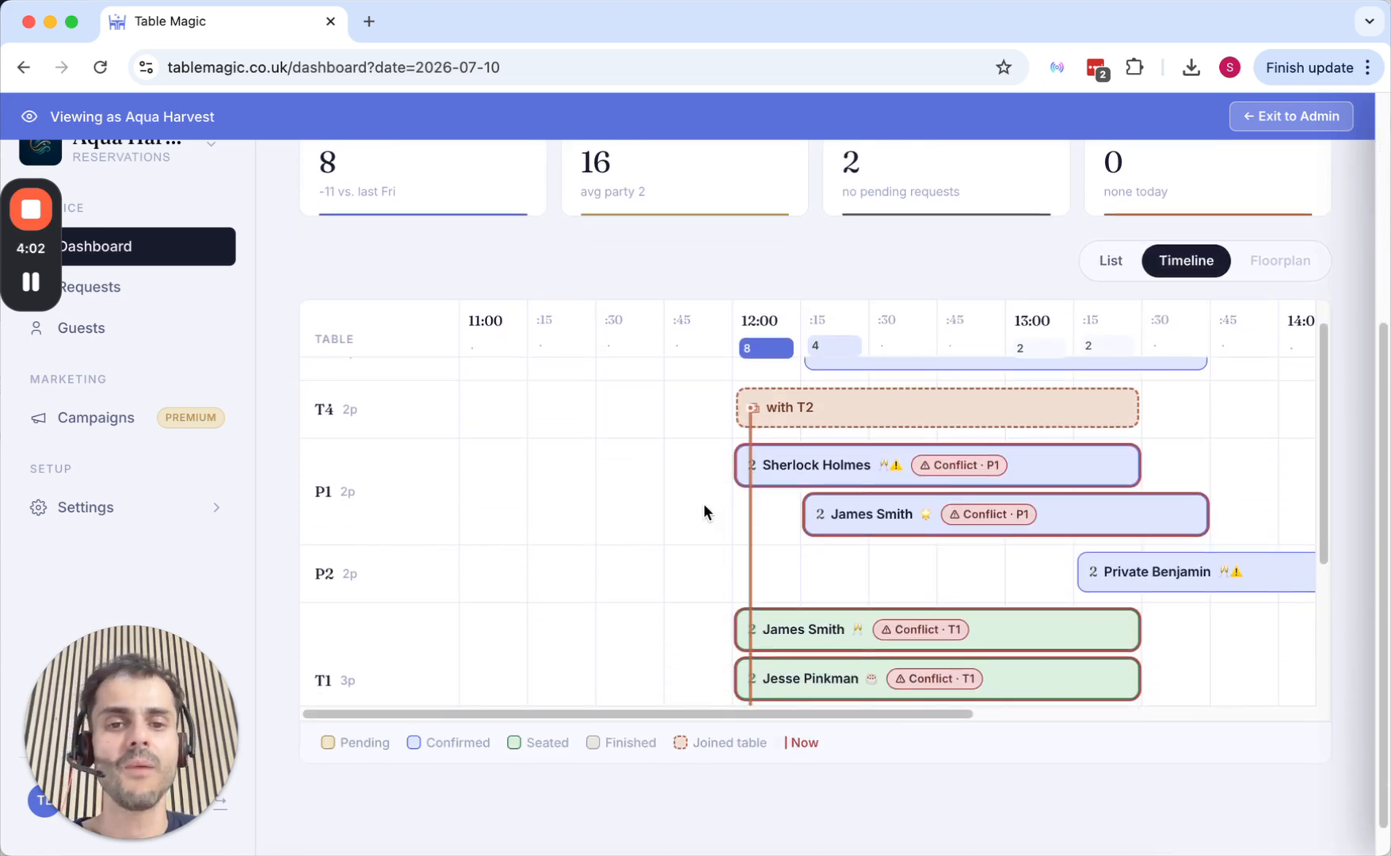
Examine the details of the conflicting P1 bookings and the joined T2 and T4 booking on the timeline
{"action": "mouse_move", "coordinate": [836, 509]}
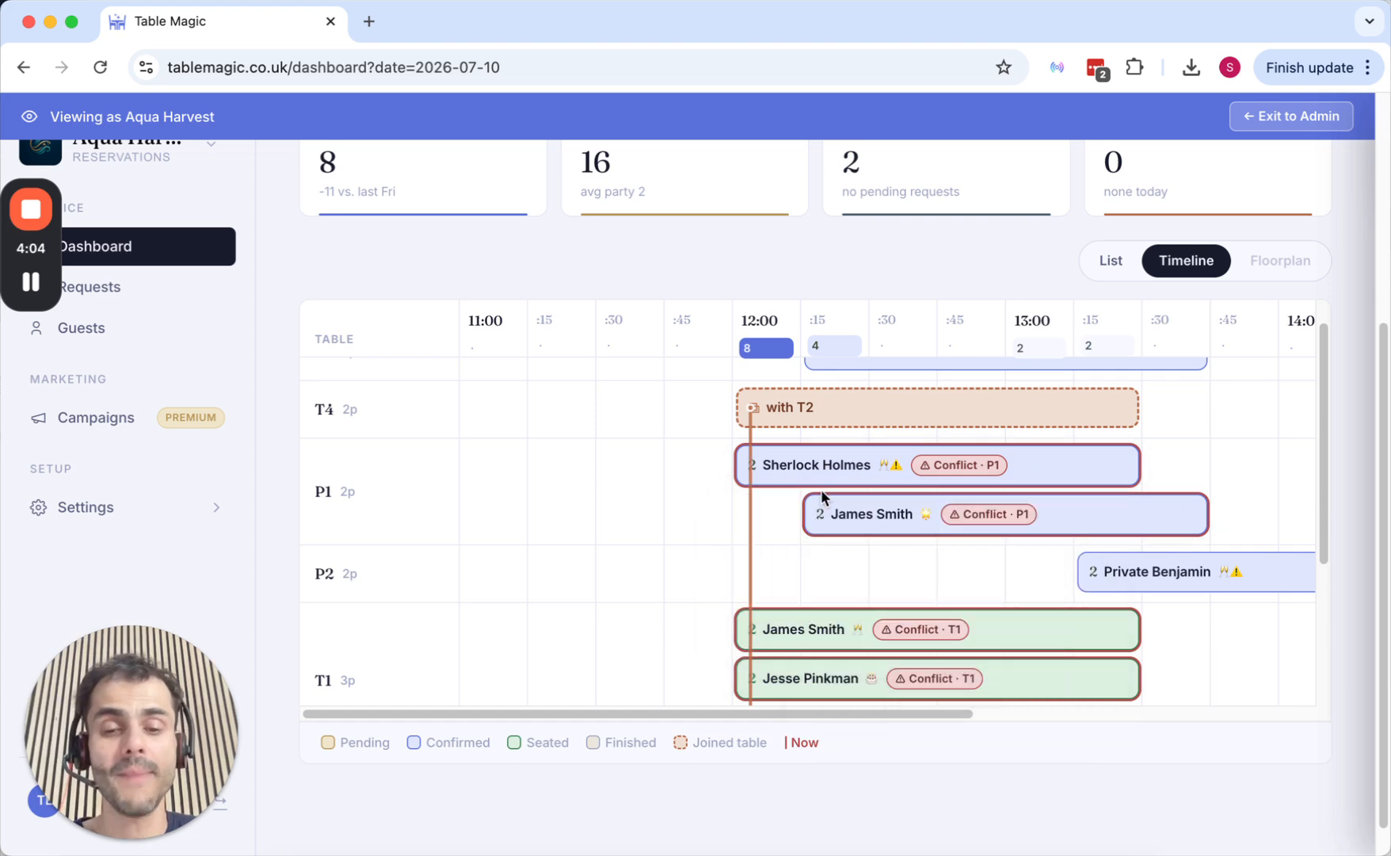
{"action": "mouse_move", "coordinate": [805, 467]}
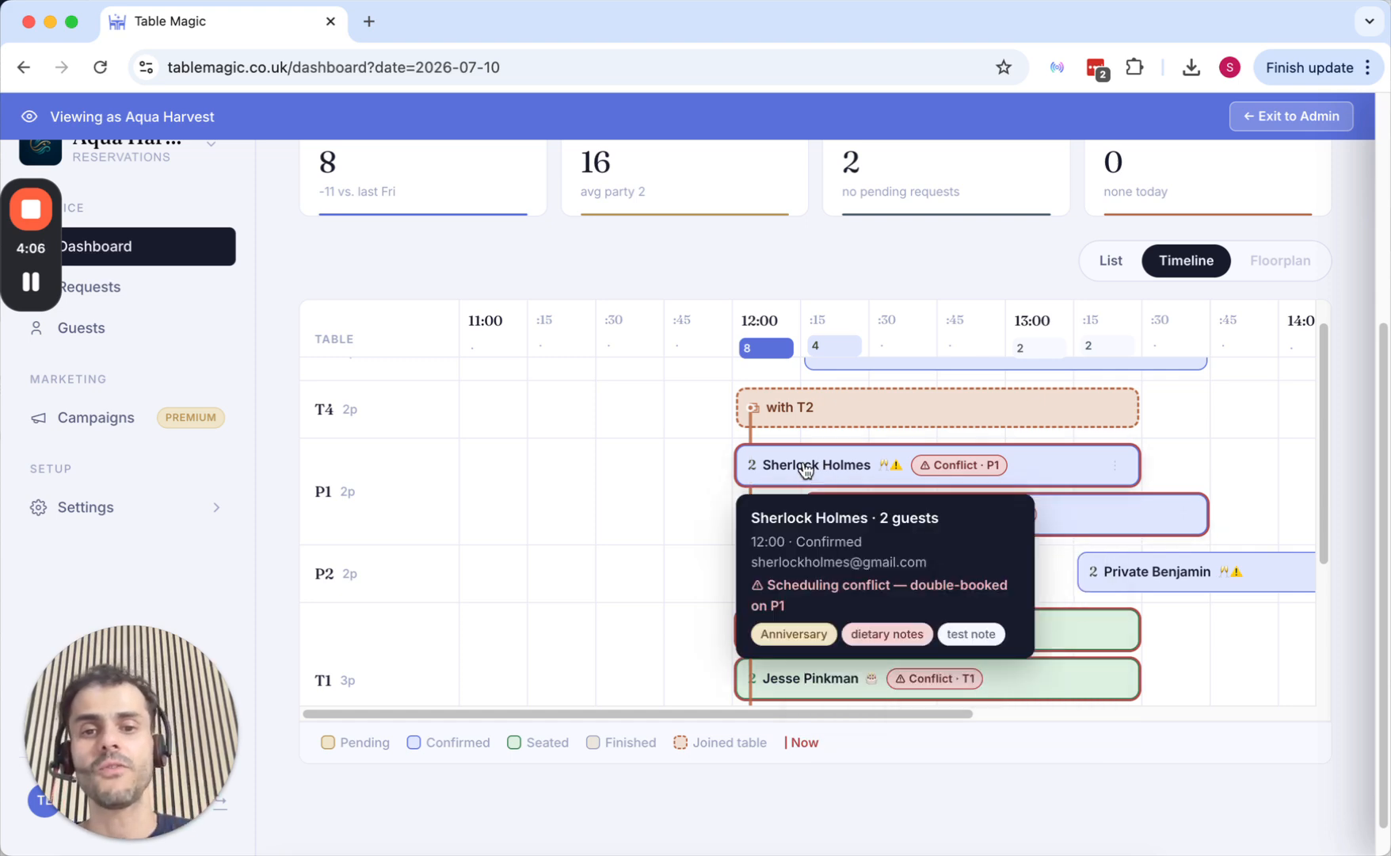
{"action": "mouse_move", "coordinate": [765, 410]}
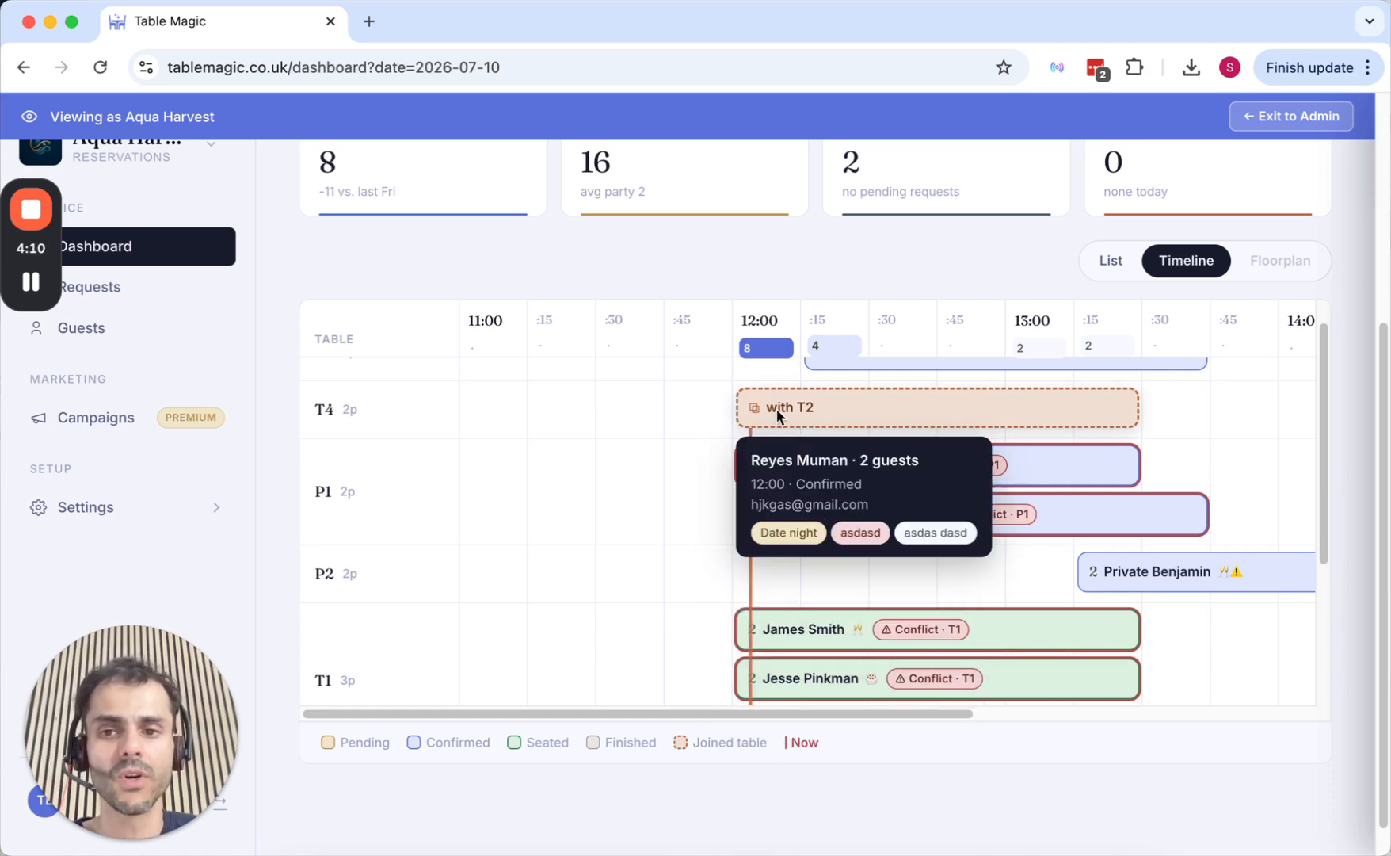
{"action": "scroll", "coordinate": [776, 407], "scroll_direction": "down", "scroll_amount": 5}
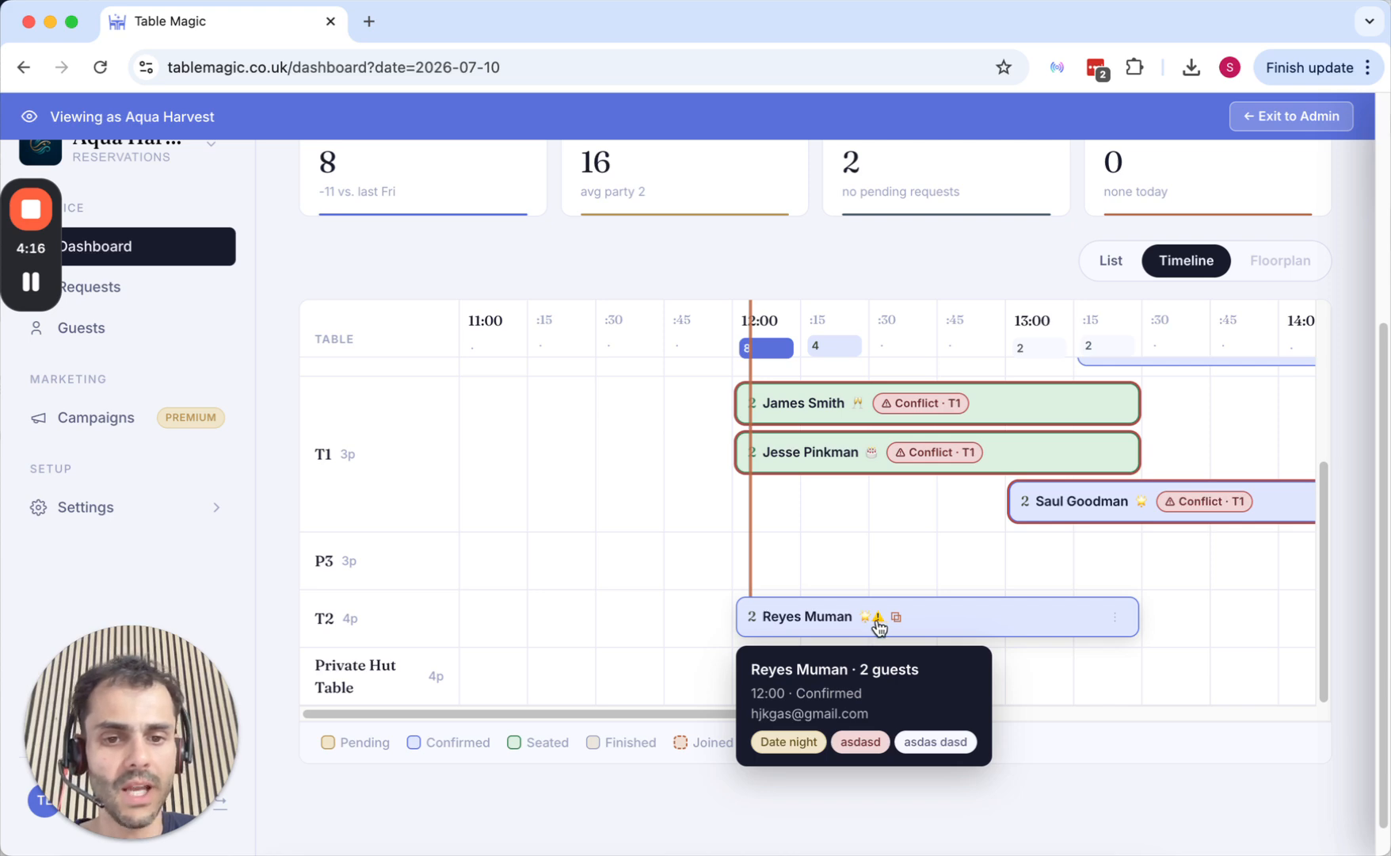
{"action": "scroll", "coordinate": [878, 626], "scroll_direction": "up", "scroll_amount": 4}
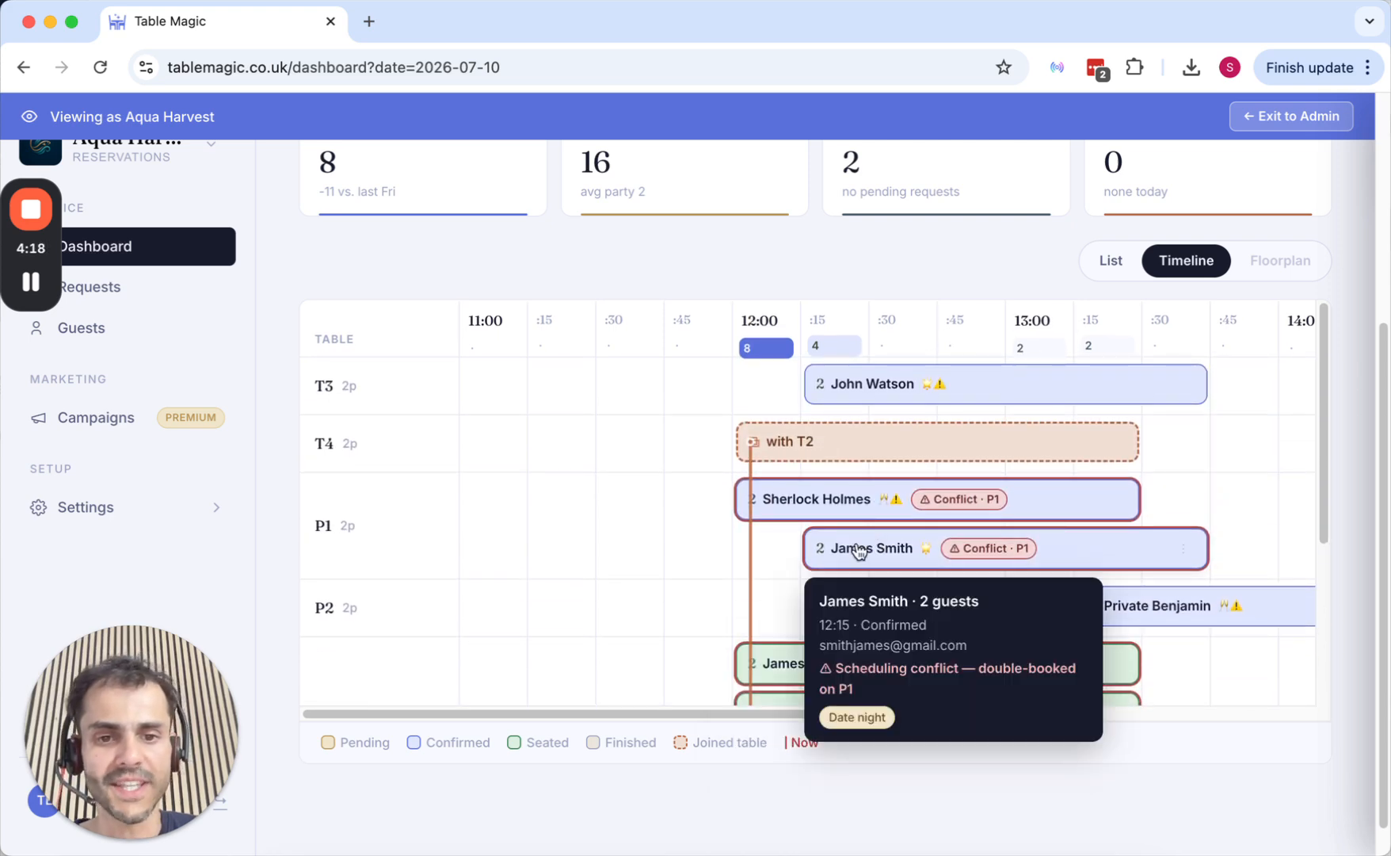
{"action": "scroll", "coordinate": [858, 550], "scroll_direction": "down", "scroll_amount": 5}
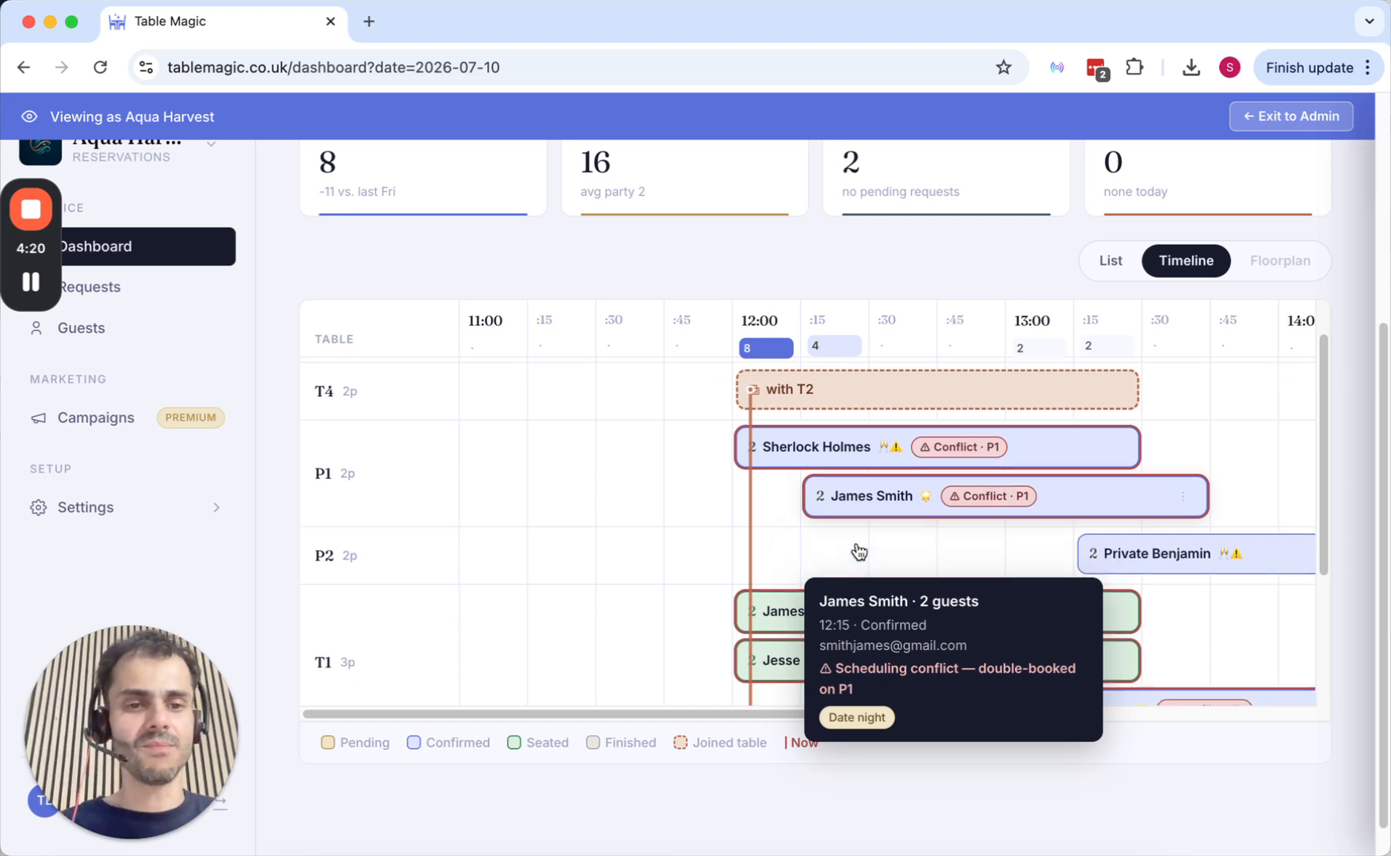
Examine the details of the conflicting seated 12:00 bookings on table T1 in the timeline
{"action": "scroll", "coordinate": [856, 541], "scroll_direction": "up", "scroll_amount": 3}
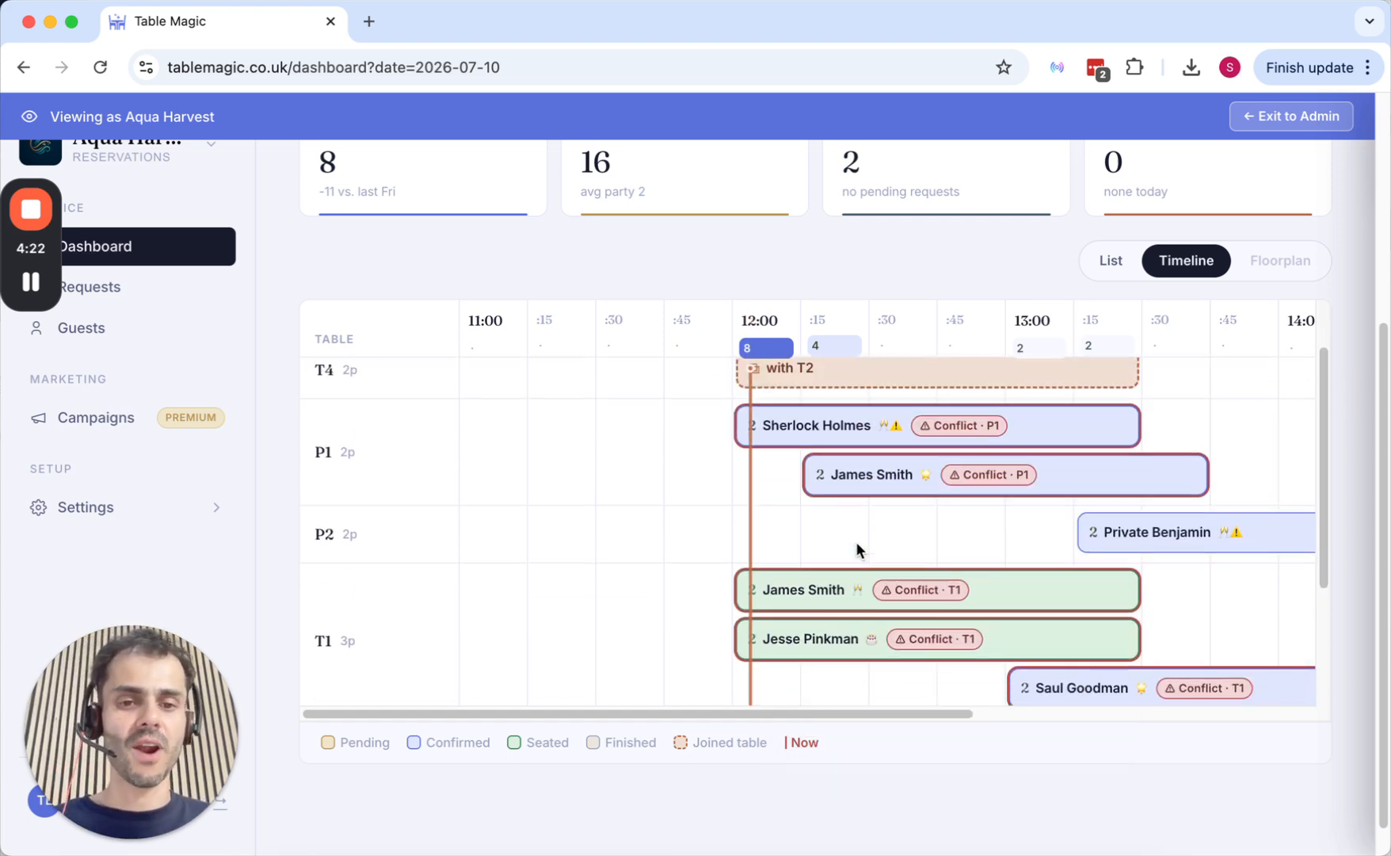
{"action": "mouse_move", "coordinate": [830, 585]}
{"action": "scroll", "coordinate": [830, 584], "scroll_direction": "down", "scroll_amount": 3}
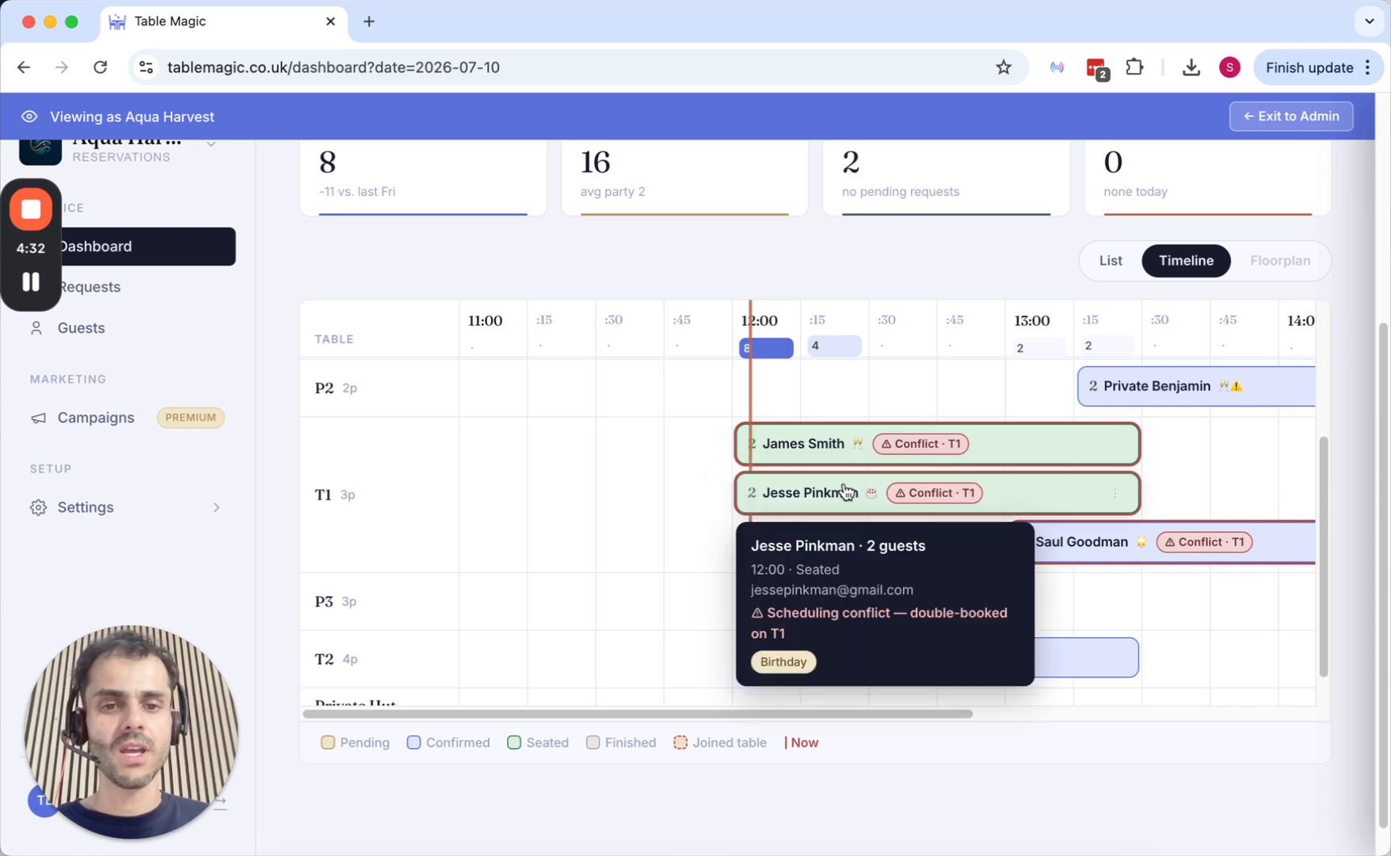
Open the seated 12:00 Birthday booking on T1 for editing, review its date, time, table, status and guest fields, and cancel
{"action": "left_click", "coordinate": [1115, 494]}
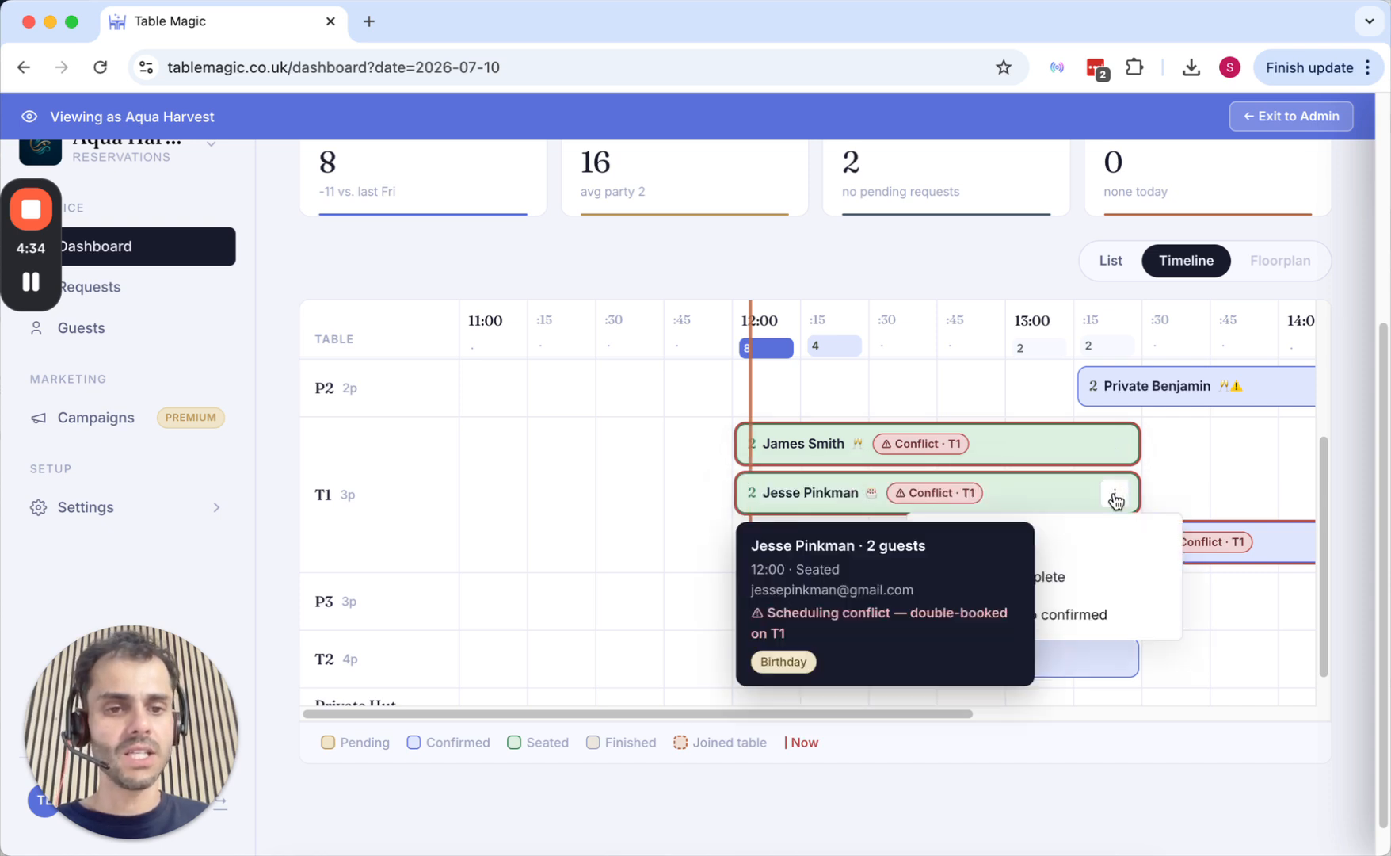
{"action": "left_click", "coordinate": [1112, 542]}
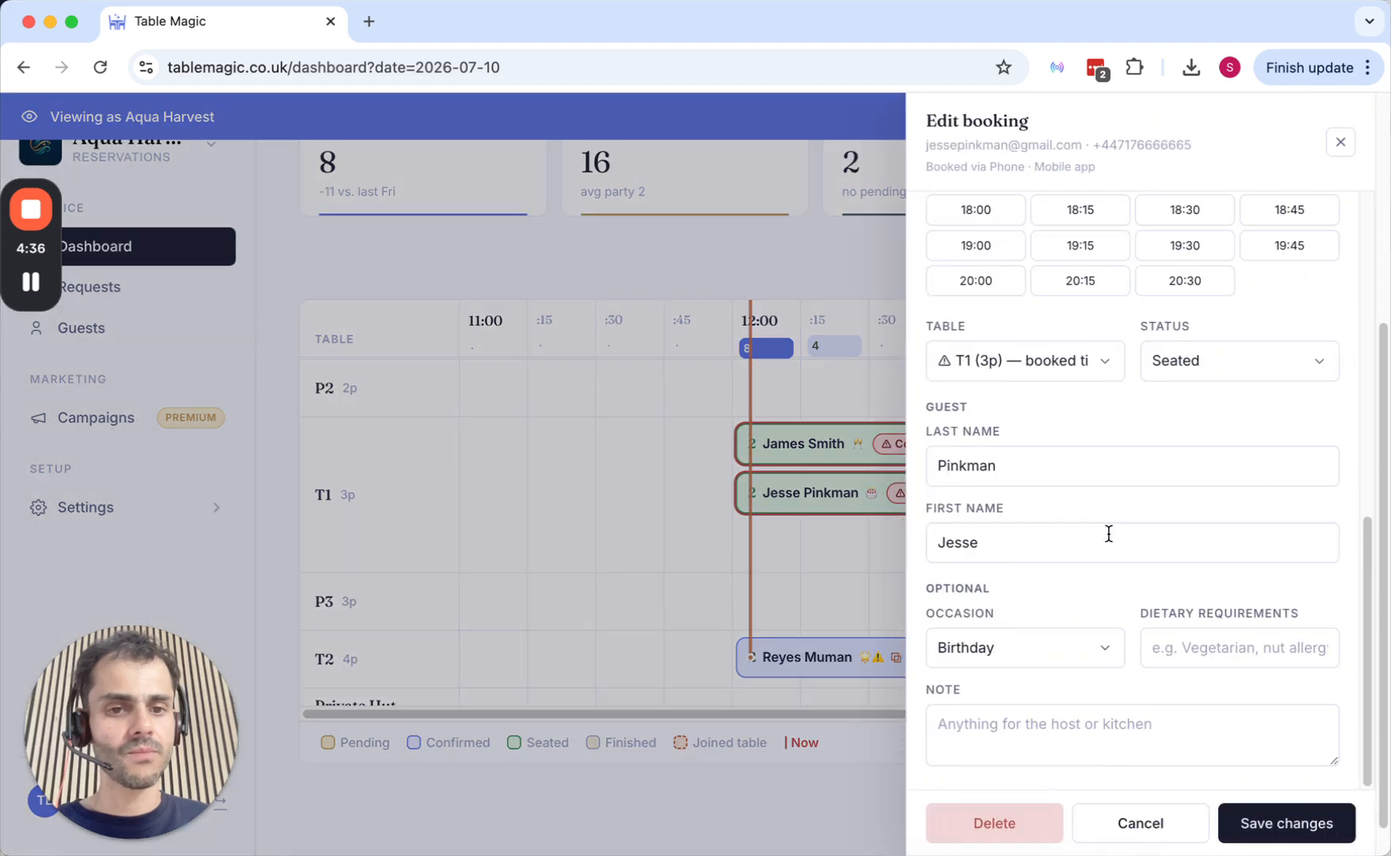
{"action": "scroll", "coordinate": [1116, 681], "scroll_direction": "up", "scroll_amount": 4}
{"action": "scroll", "coordinate": [1115, 678], "scroll_direction": "down", "scroll_amount": 4}
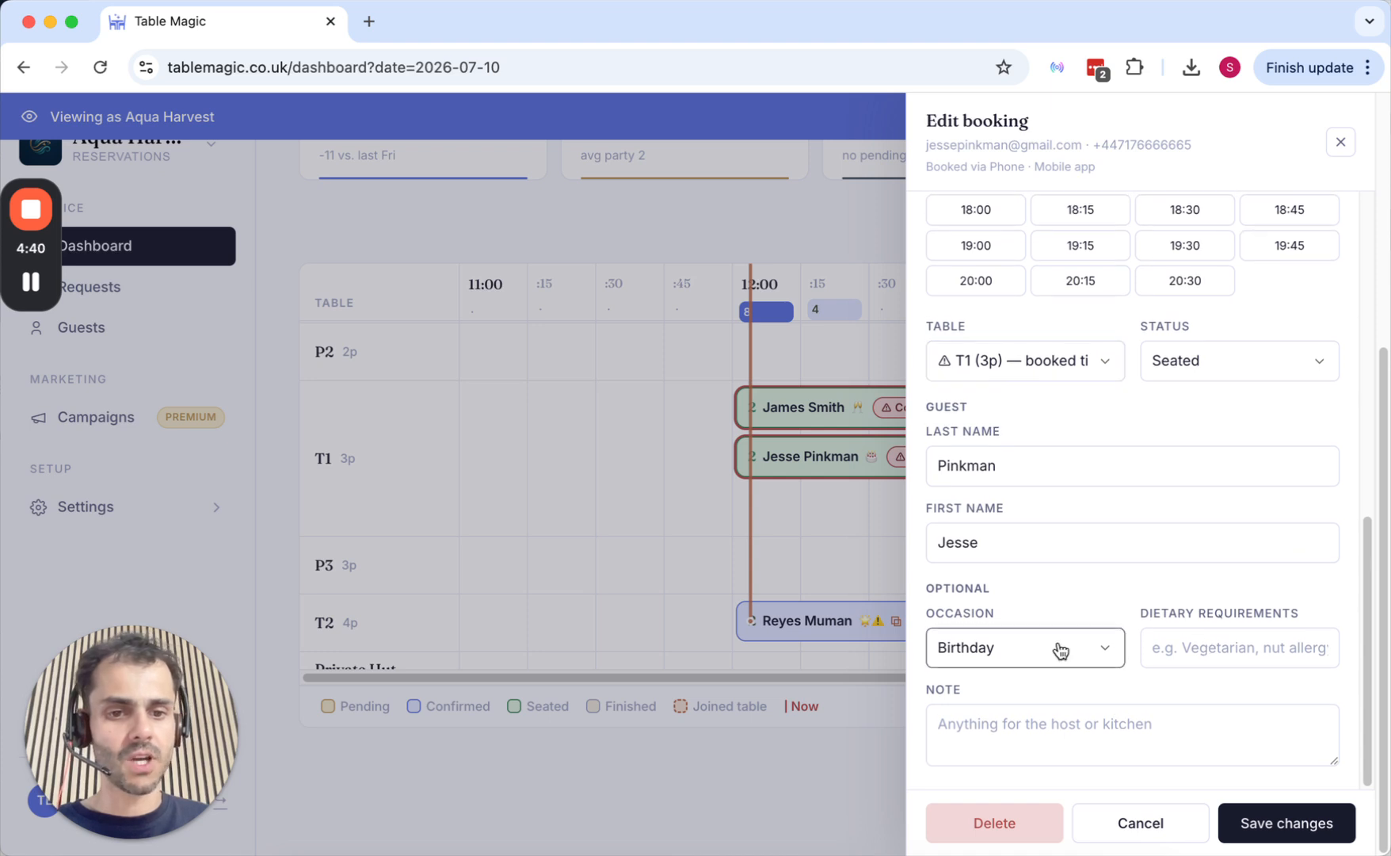
{"action": "scroll", "coordinate": [1134, 524], "scroll_direction": "up", "scroll_amount": 5}
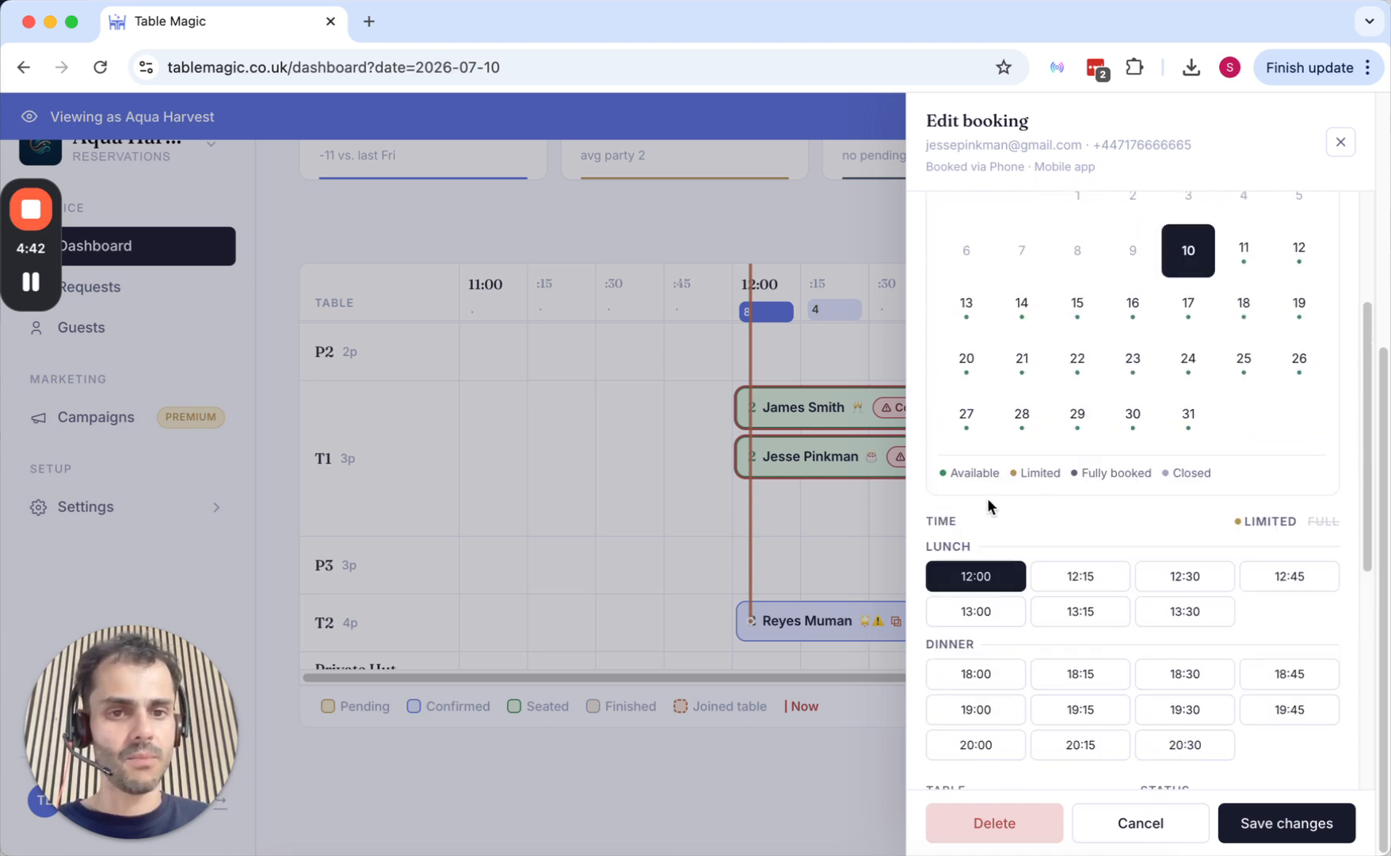
{"action": "left_click", "coordinate": [1117, 823]}
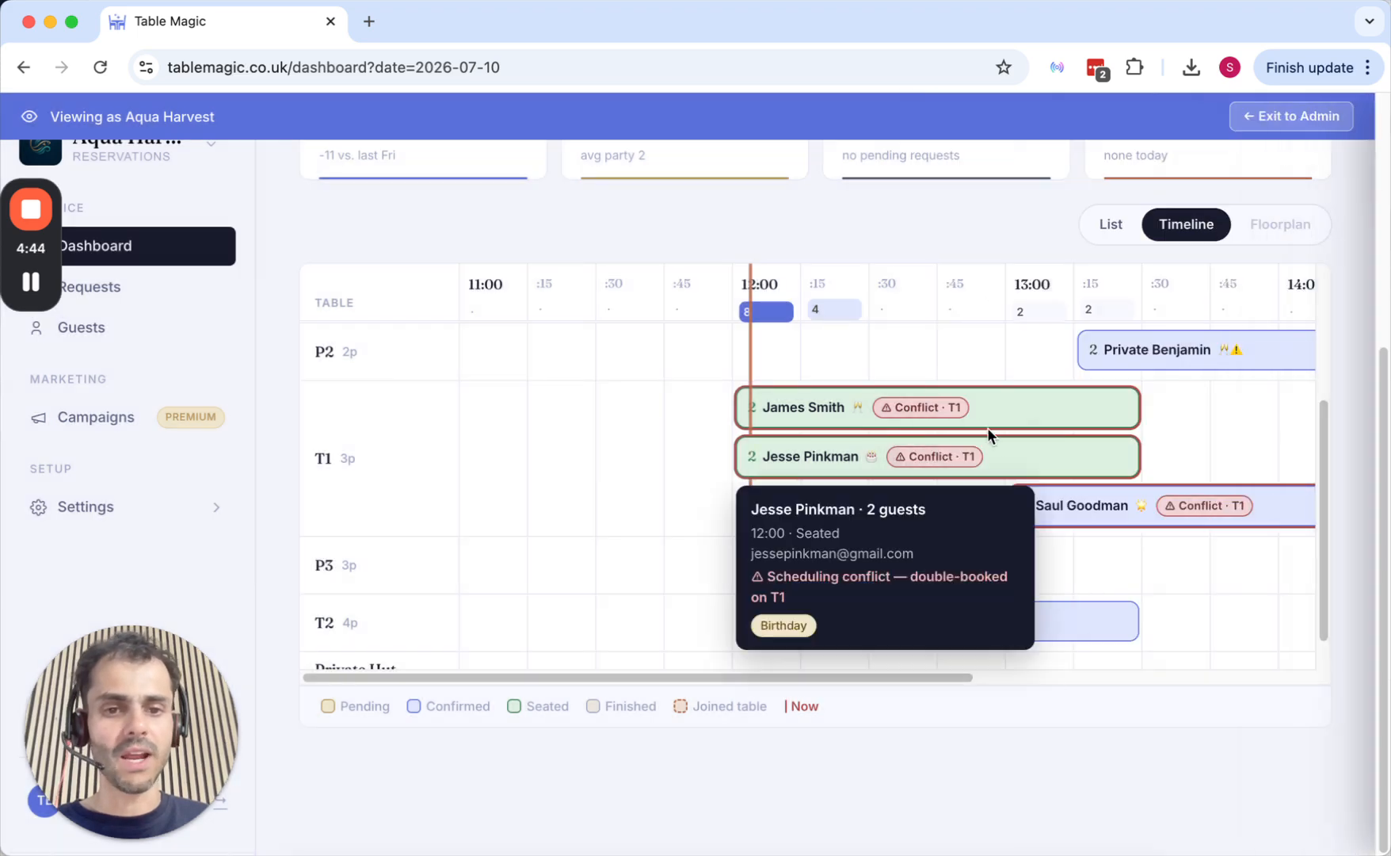
Switch the dashboard briefly to the List view and return to the Timeline view
{"action": "scroll", "coordinate": [991, 432], "scroll_direction": "up", "scroll_amount": 5}
{"action": "scroll", "coordinate": [987, 423], "scroll_direction": "up", "scroll_amount": 5}
{"action": "scroll", "coordinate": [1093, 469], "scroll_direction": "down", "scroll_amount": 1}
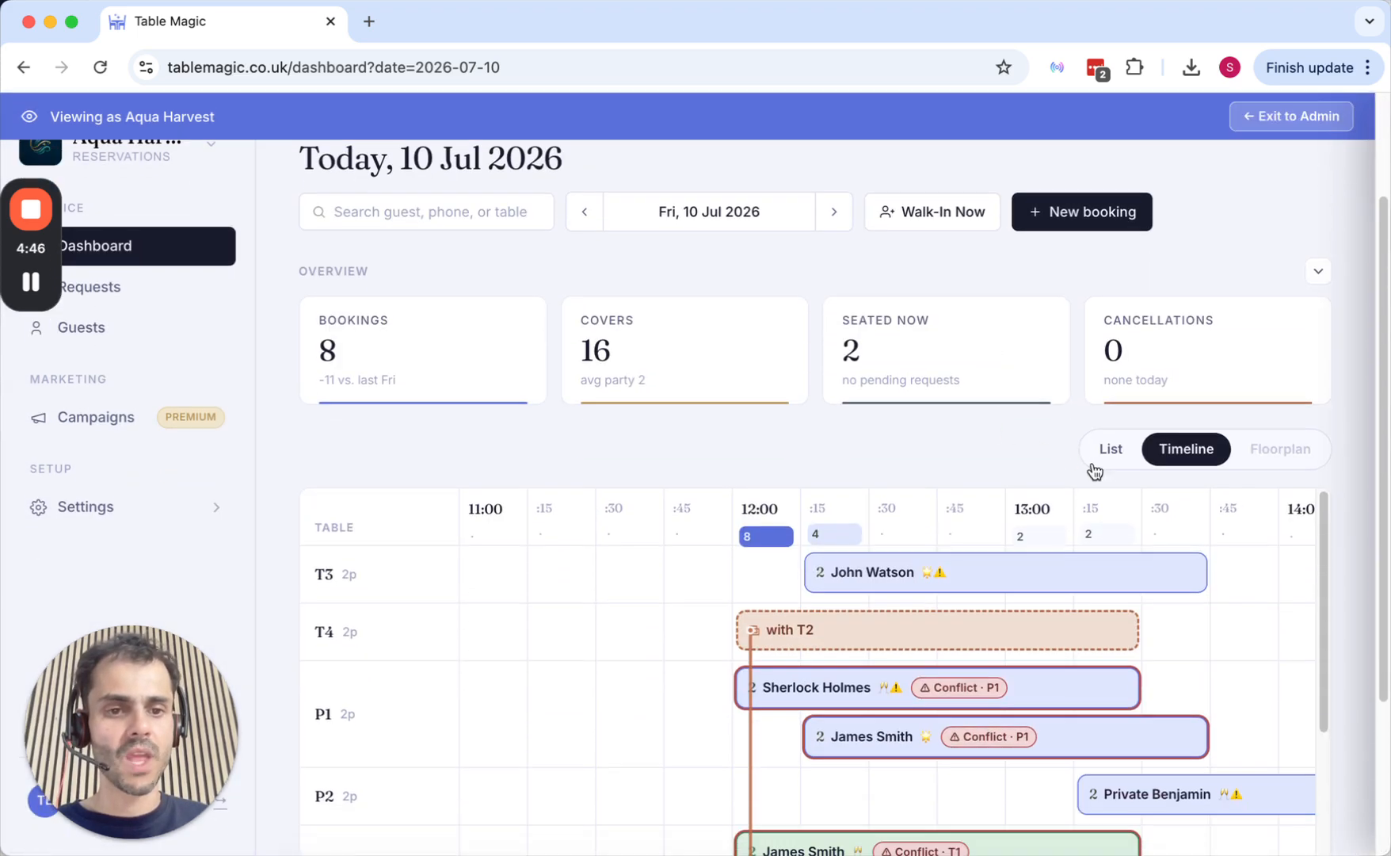
{"action": "left_click", "coordinate": [1110, 453]}
{"action": "left_click", "coordinate": [1184, 459]}
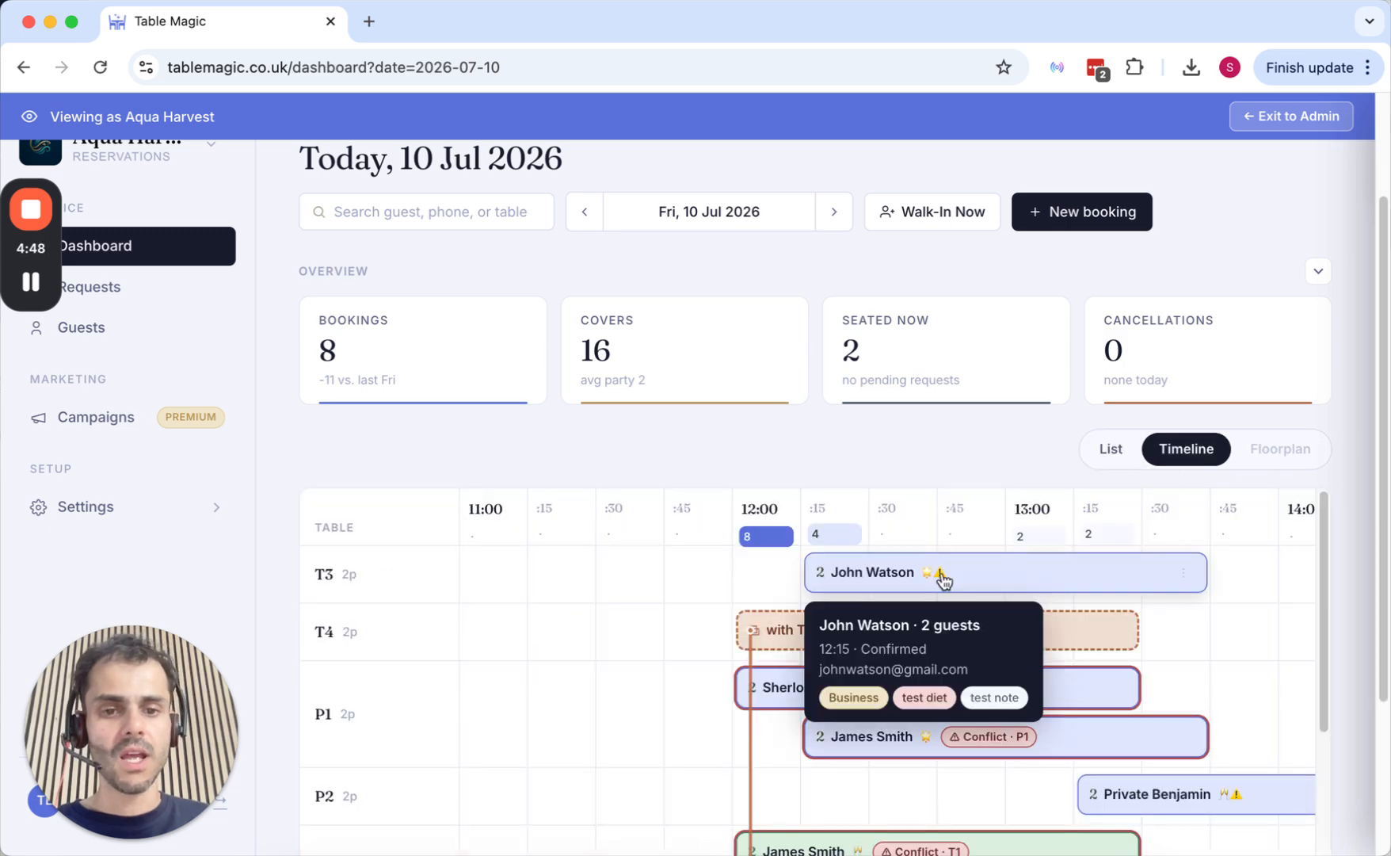
Review the timeline rows from P1 down to T2, checking the details of the seated 12:00 Anniversary booking on T1
{"action": "scroll", "coordinate": [942, 581], "scroll_direction": "down", "scroll_amount": 3}
{"action": "mouse_move", "coordinate": [896, 686]}
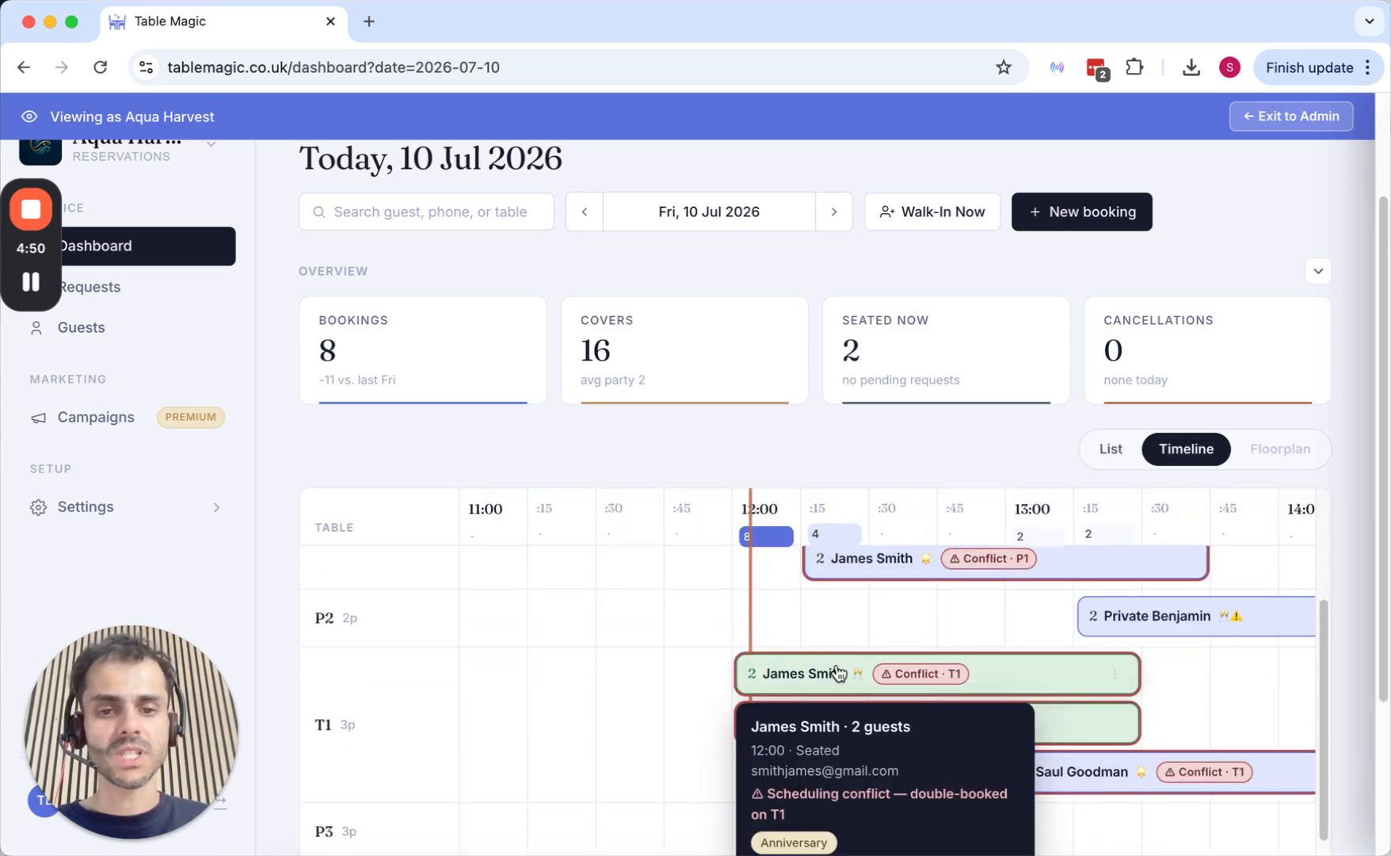
{"action": "scroll", "coordinate": [838, 673], "scroll_direction": "down", "scroll_amount": 2}
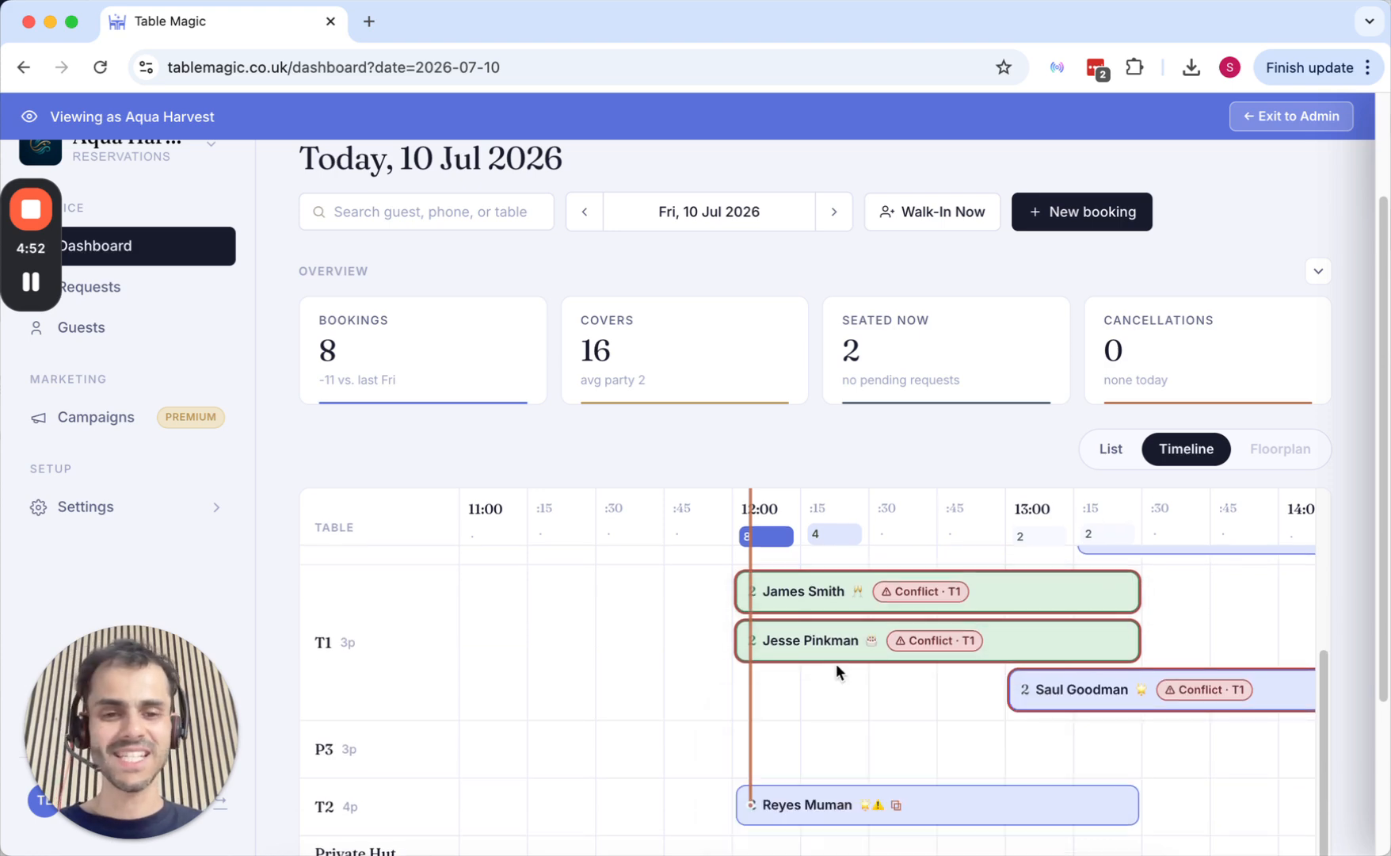